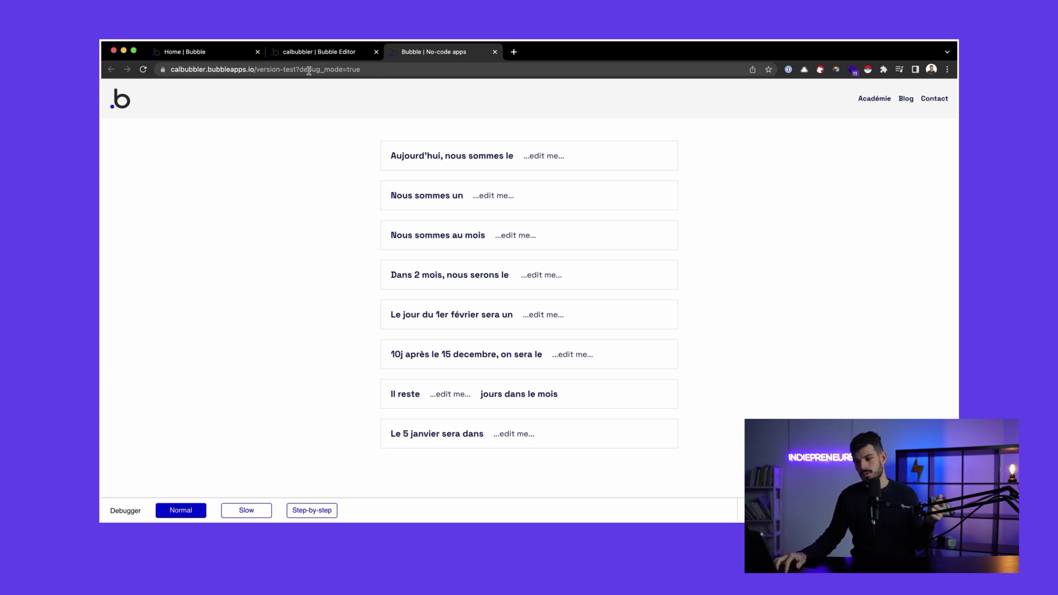
# - Replace the placeholder beside "Aujourd'hui, nous sommes le" with the dynamic value Current date/time and check it in the page preview
pyautogui.click(302, 51)
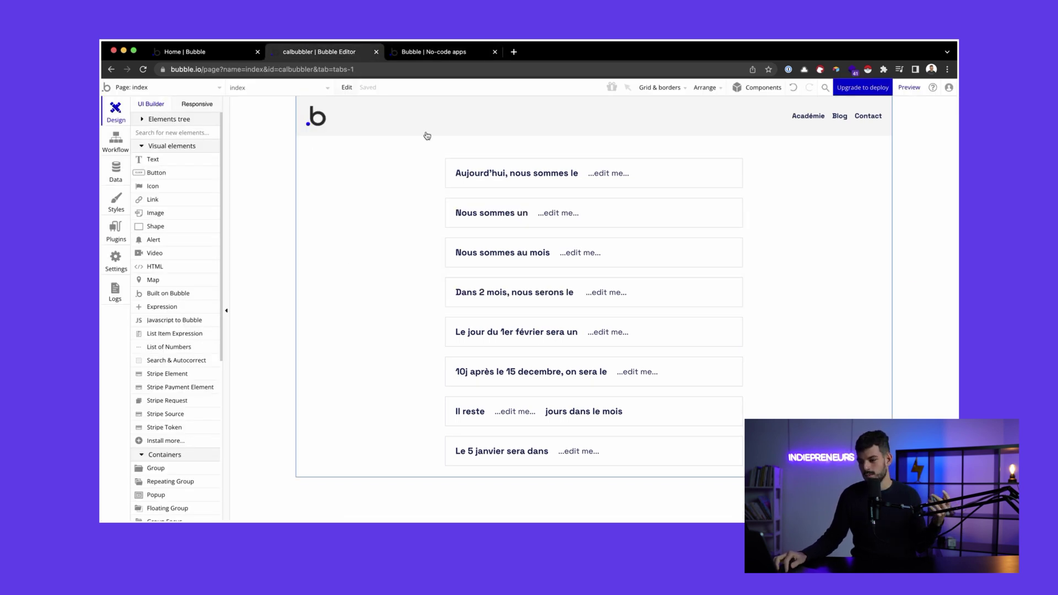
pyautogui.doubleClick(600, 172)
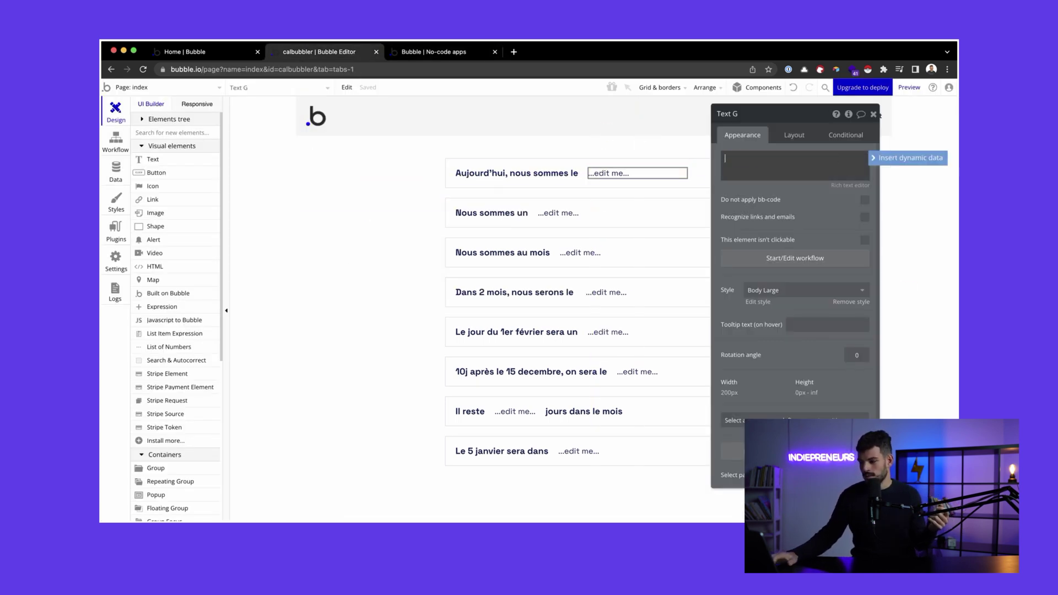
pyautogui.click(905, 162)
pyautogui.write('cur')
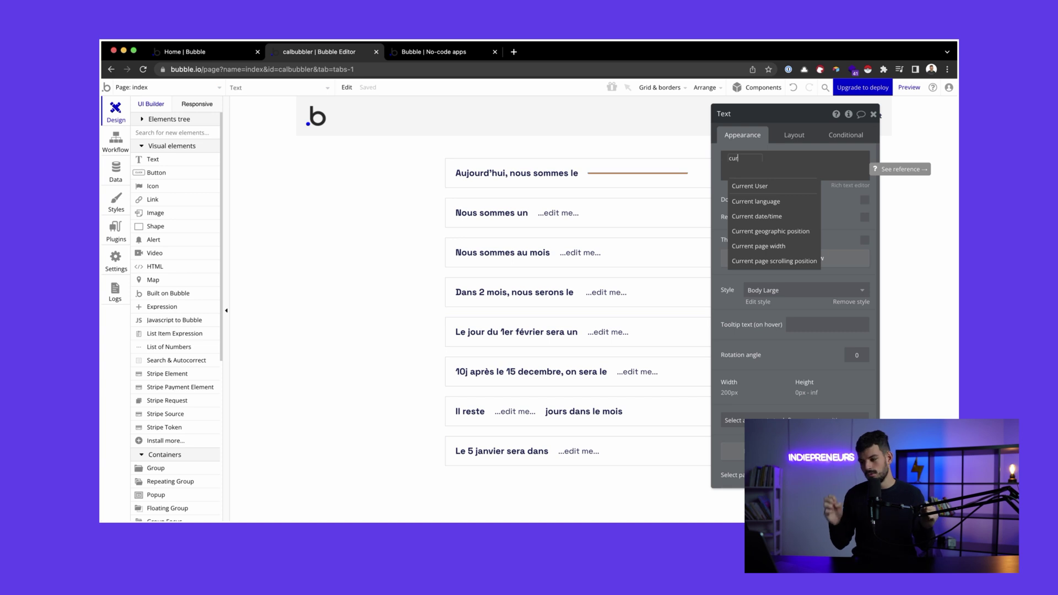
pyautogui.click(756, 216)
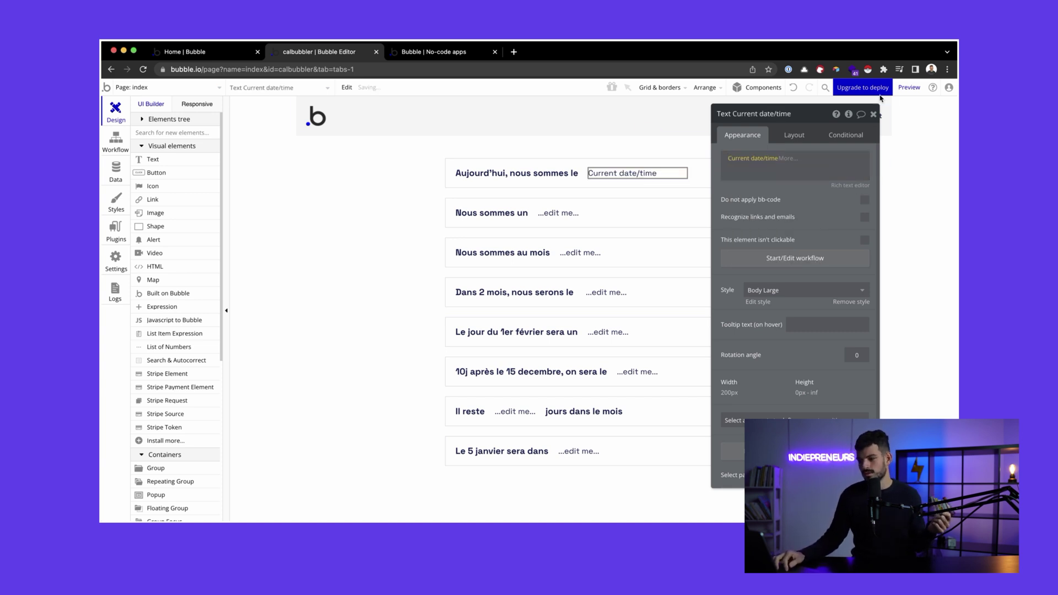
pyautogui.click(438, 52)
pyautogui.click(432, 88)
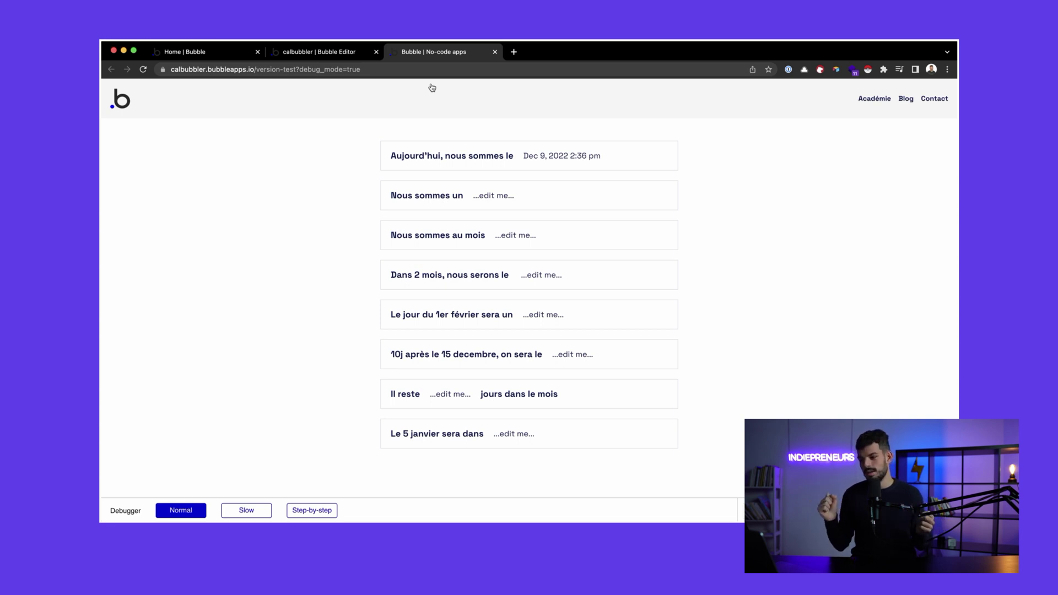
# - Add a formatted as operator to the Current date/time expression in the editor and choose the Custom format type
pyautogui.click(318, 55)
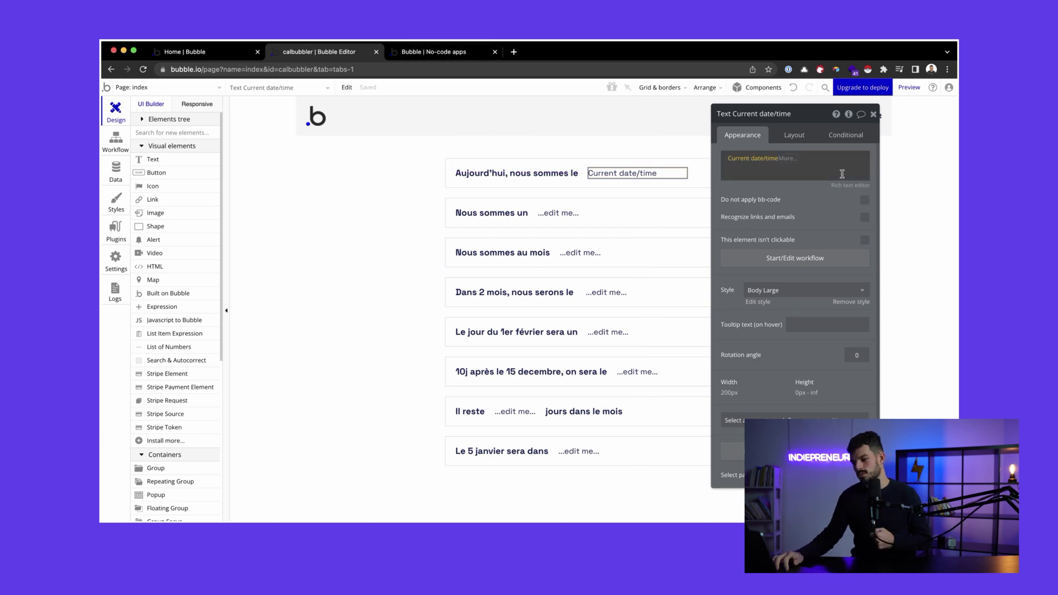
pyautogui.click(750, 158)
pyautogui.click(777, 159)
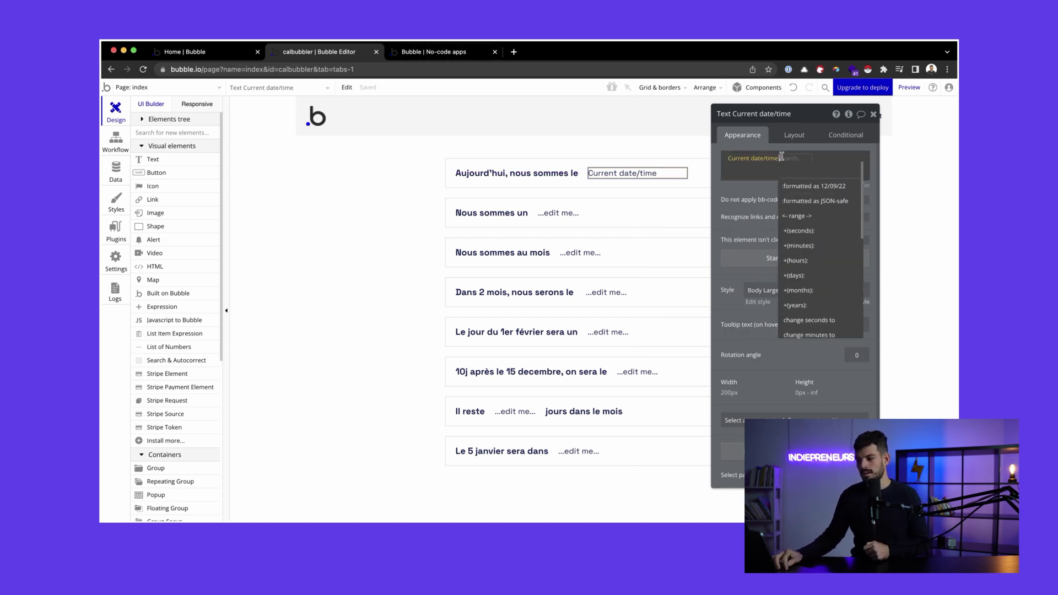
pyautogui.write('fo')
pyautogui.click(755, 186)
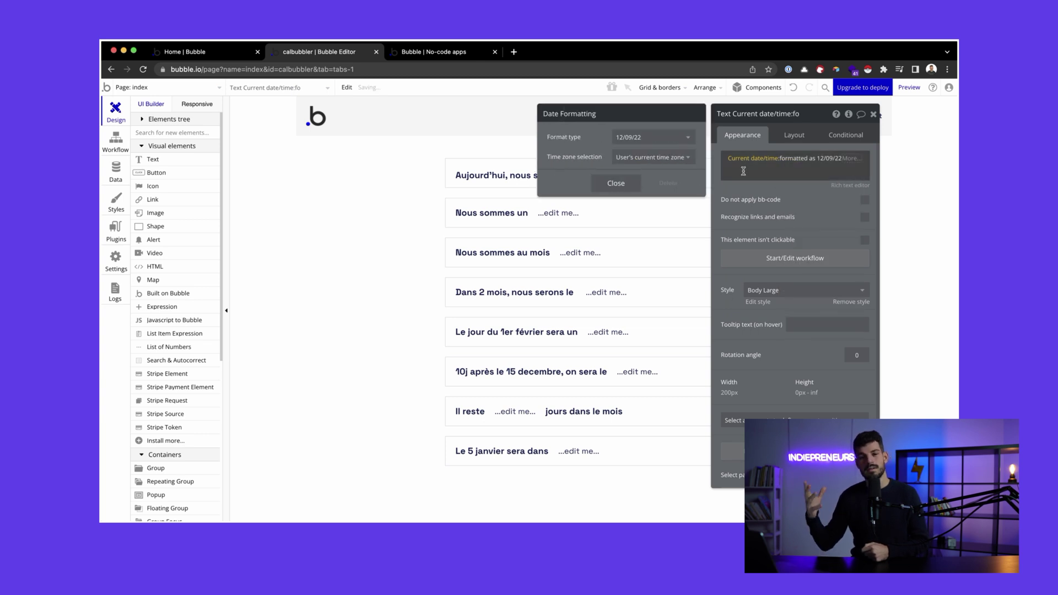
pyautogui.click(680, 145)
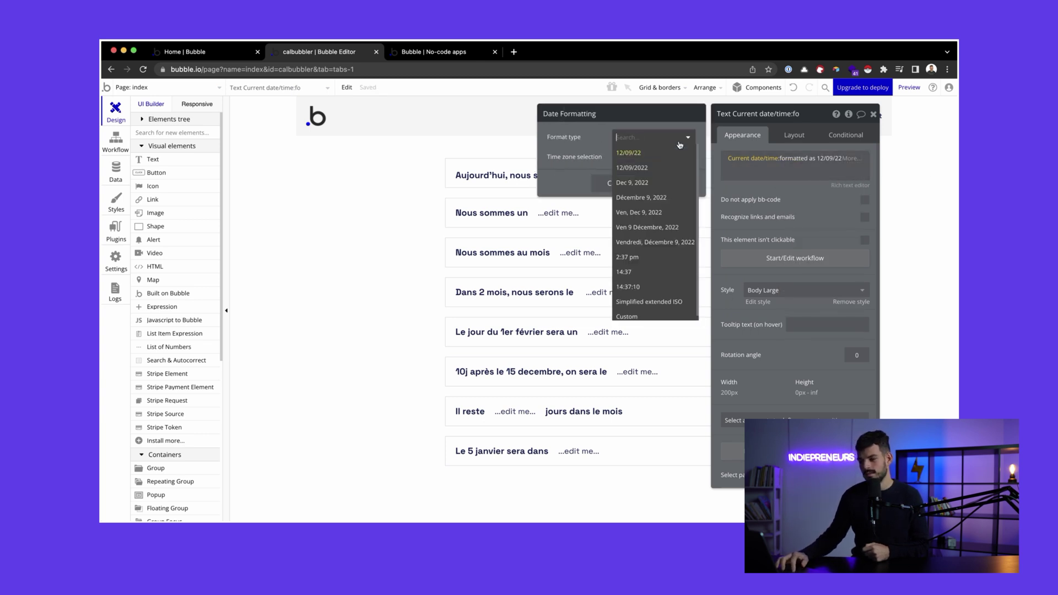
pyautogui.click(624, 312)
# - Replace the default custom format with the day-name pattern, trying ddd and dd before entering dddd
pyautogui.click(635, 160)
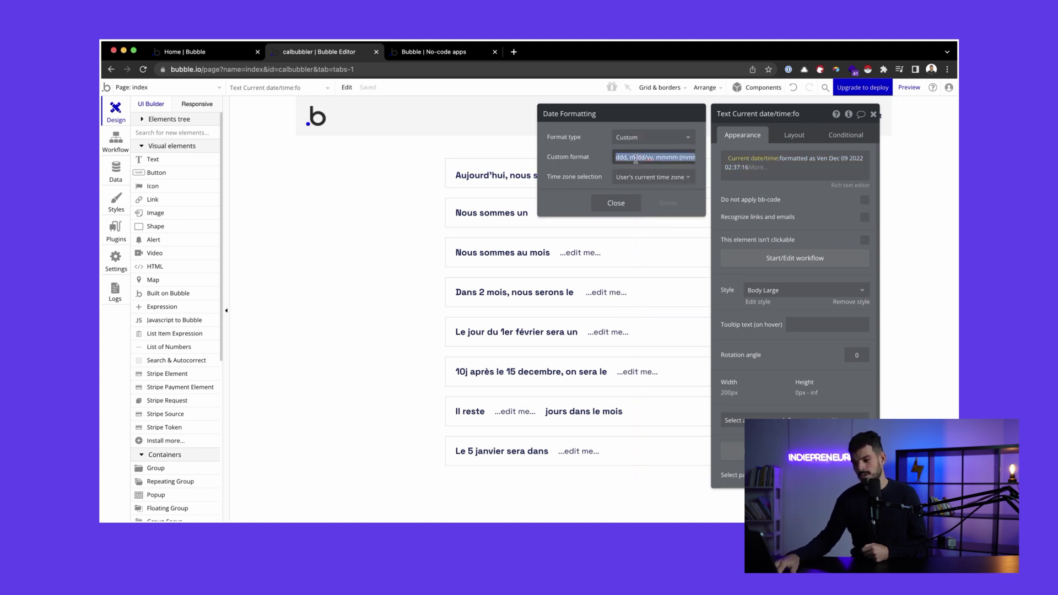
pyautogui.write('ddd')
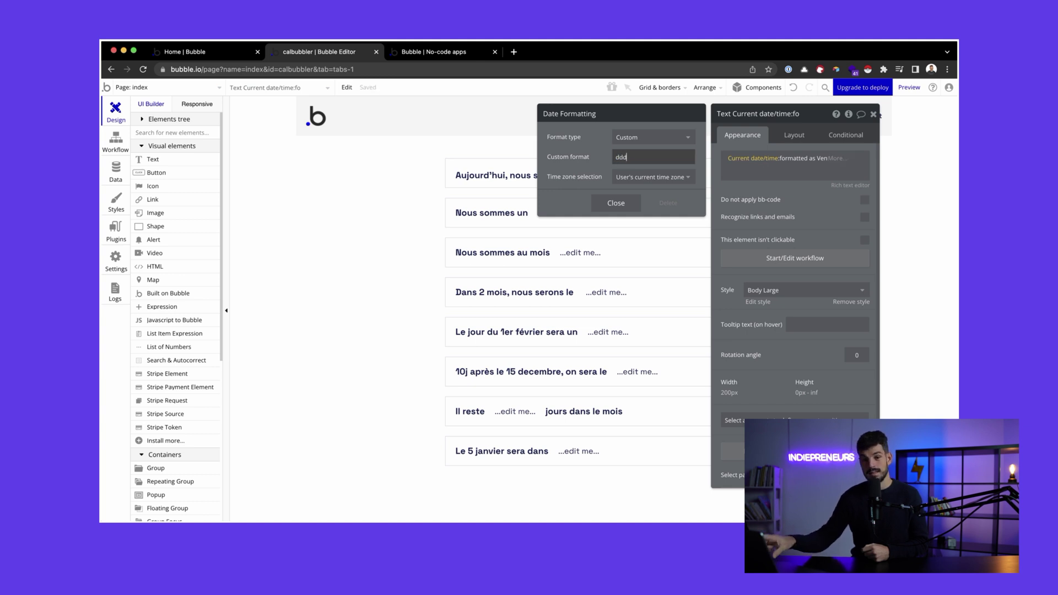
pyautogui.press('BackSpace')
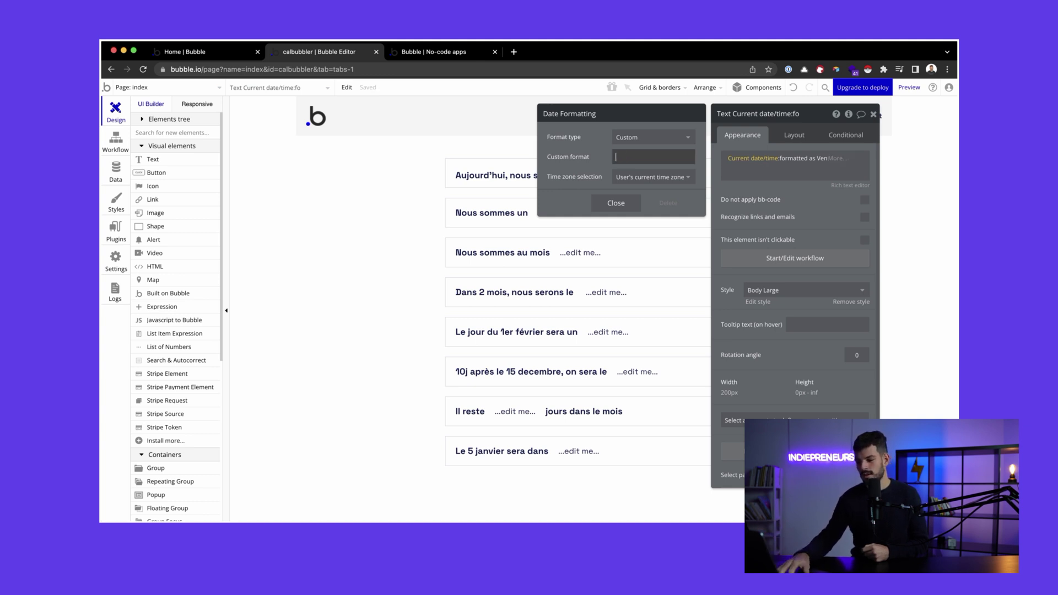
pyautogui.write('d')
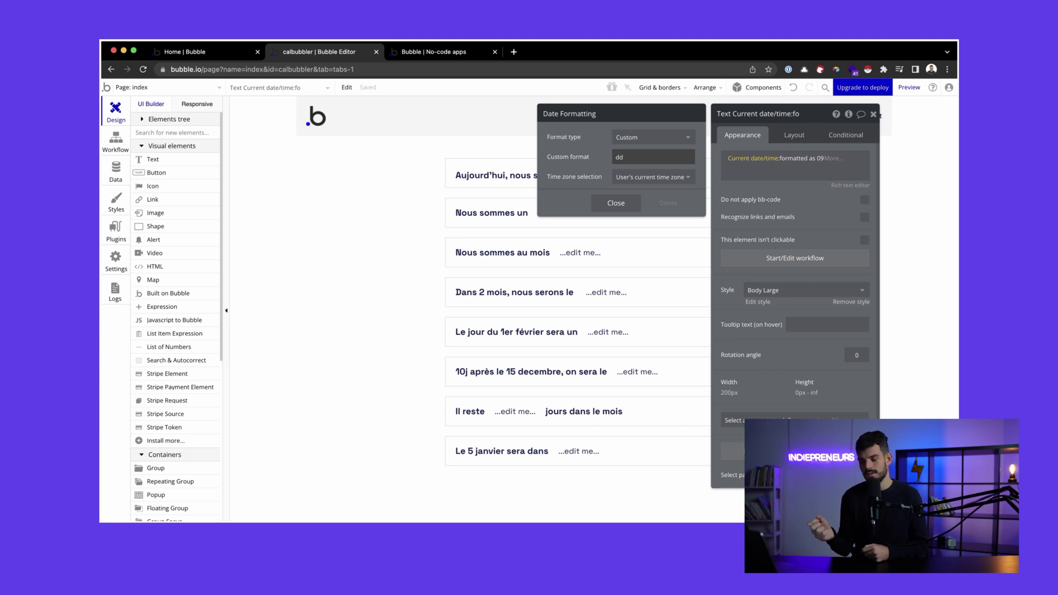
pyautogui.write('d')
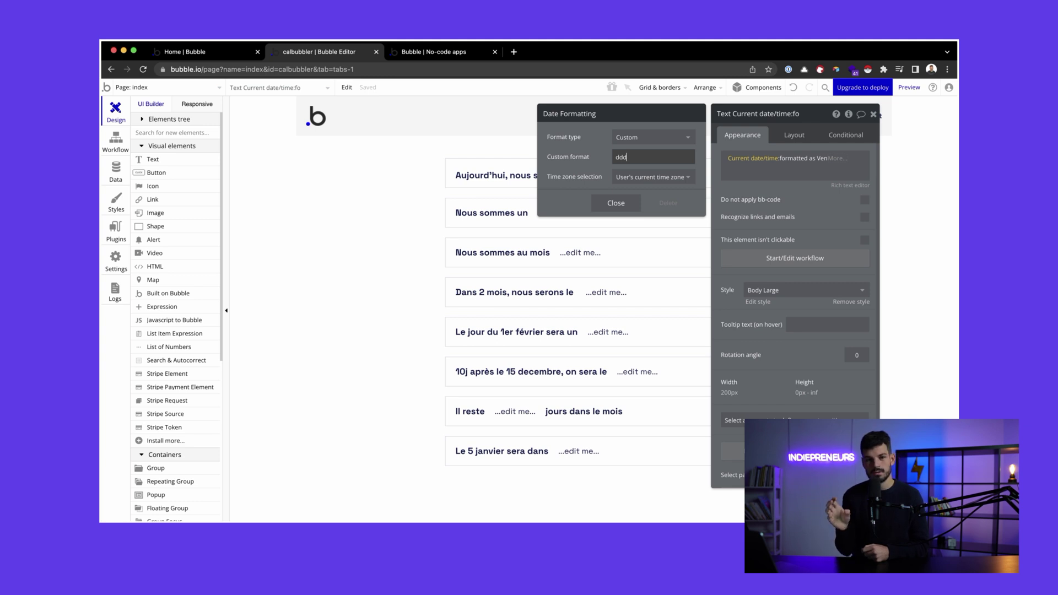
pyautogui.write('d')
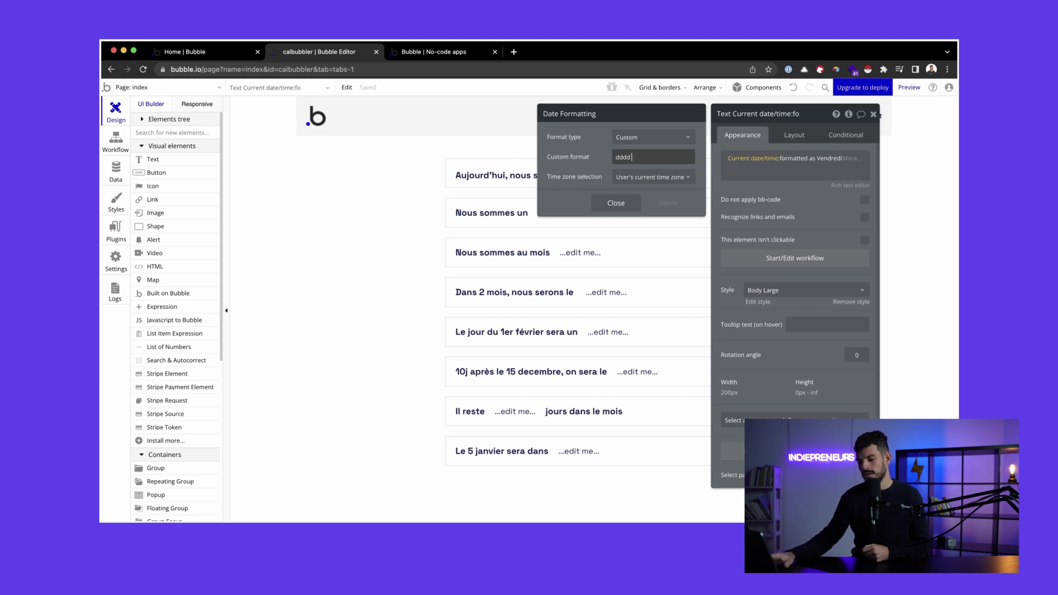
# - Extend the custom date format to "dddd dd mmmm yyyy" and close the date formatting settings
pyautogui.write(' m')
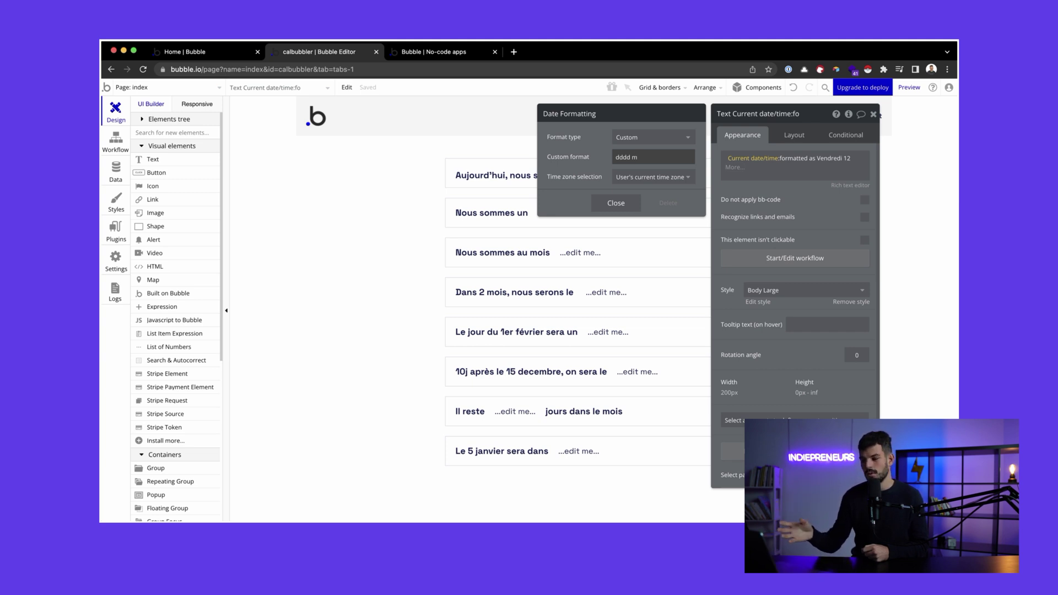
pyautogui.write('mm')
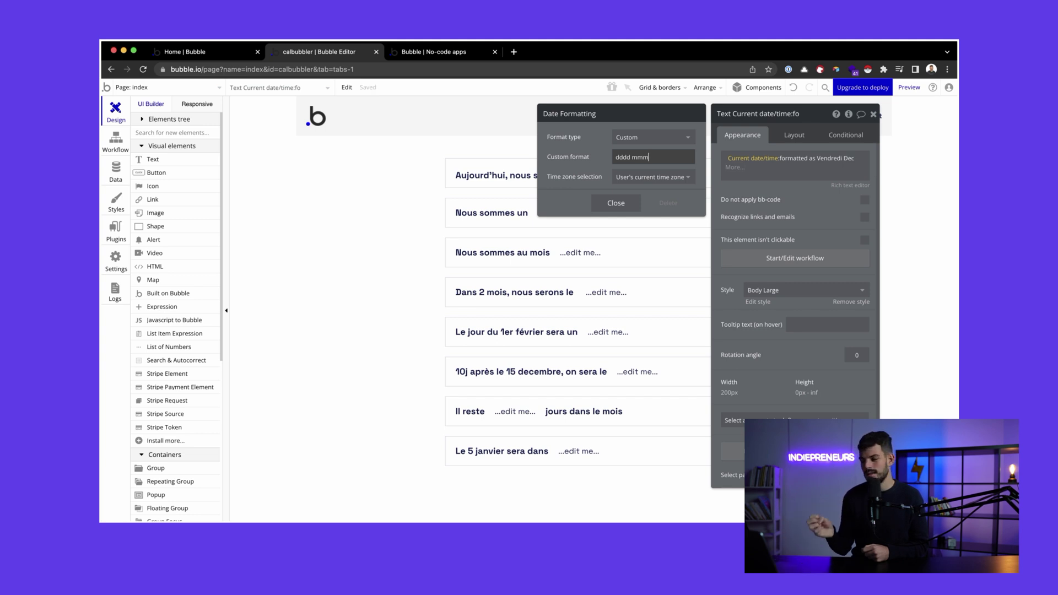
pyautogui.write('m')
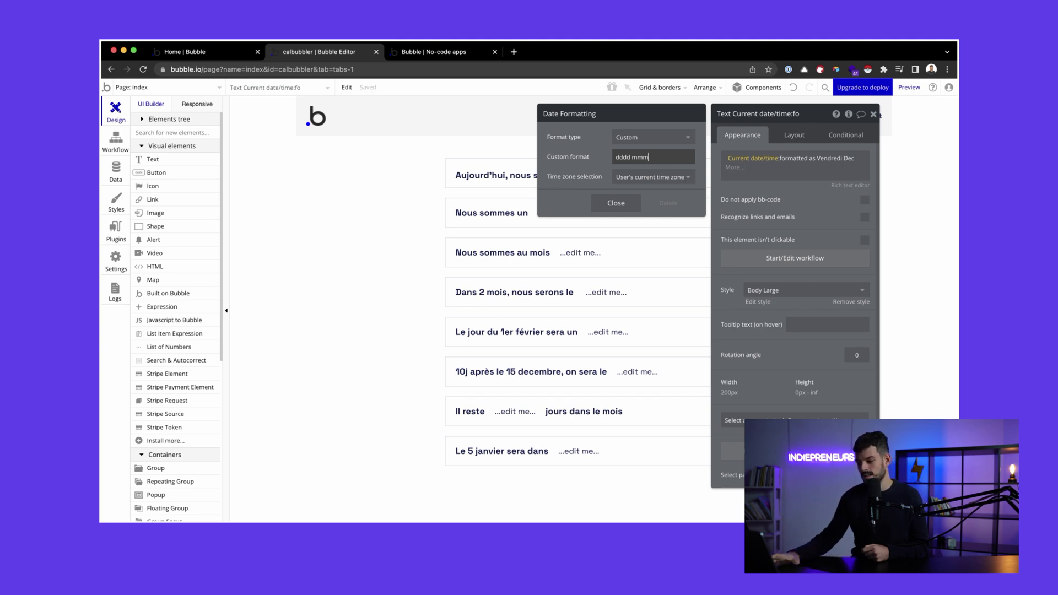
pyautogui.write('m')
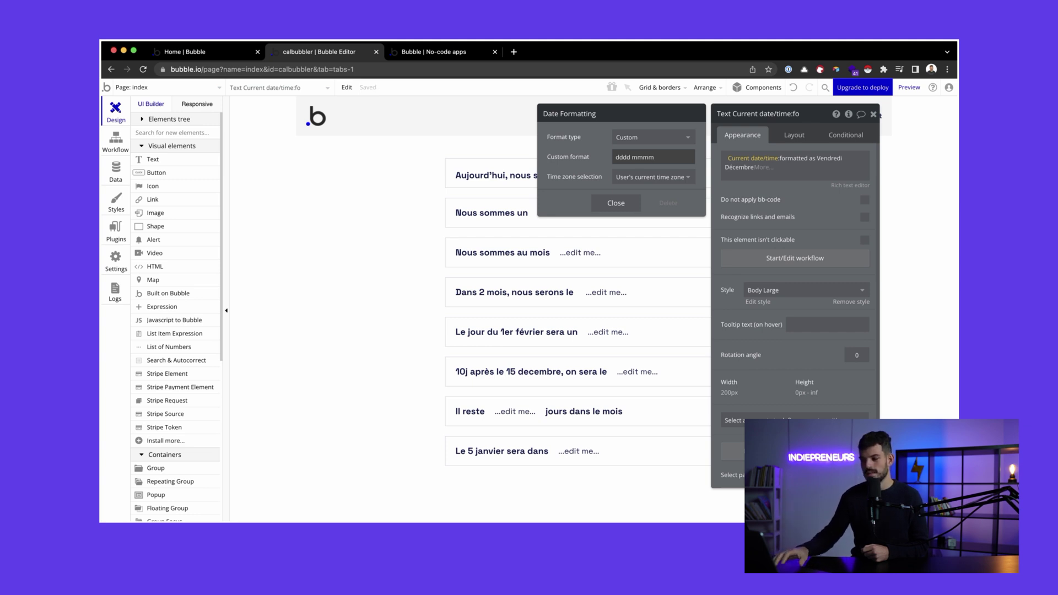
pyautogui.write('dd')
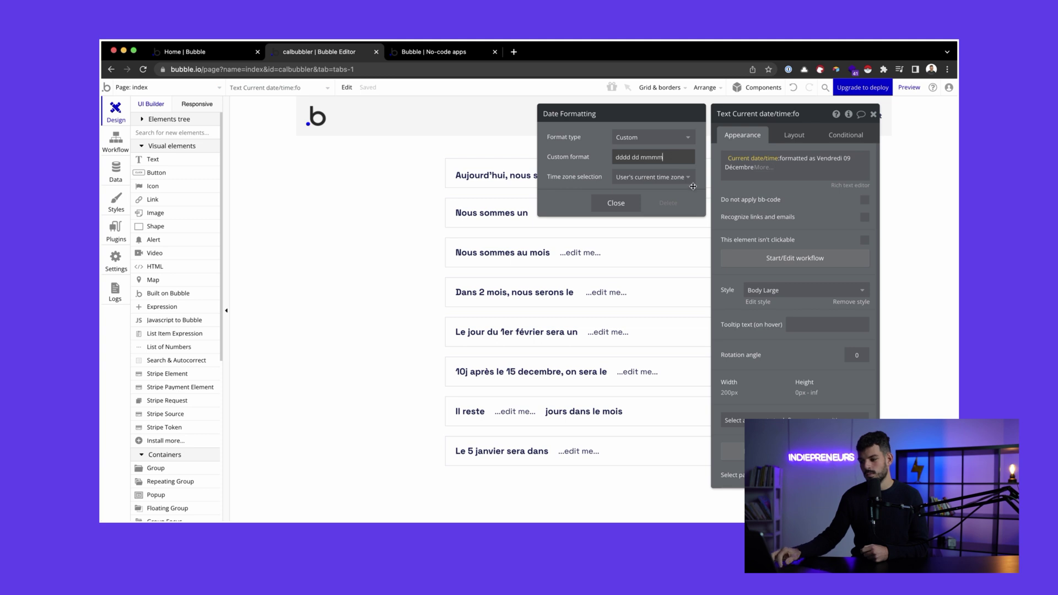
pyautogui.write('yy')
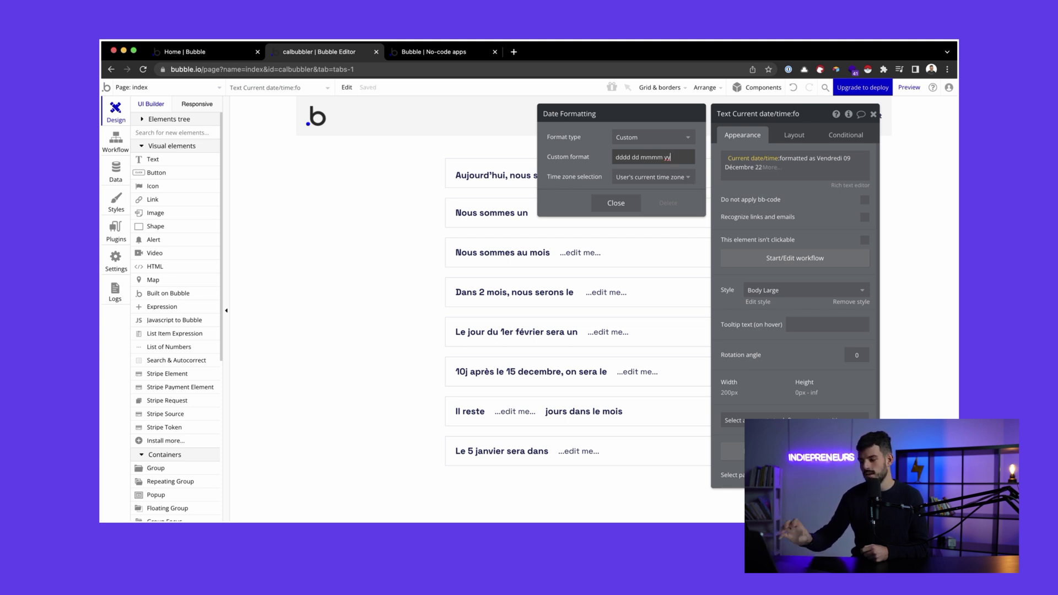
pyautogui.write('yy')
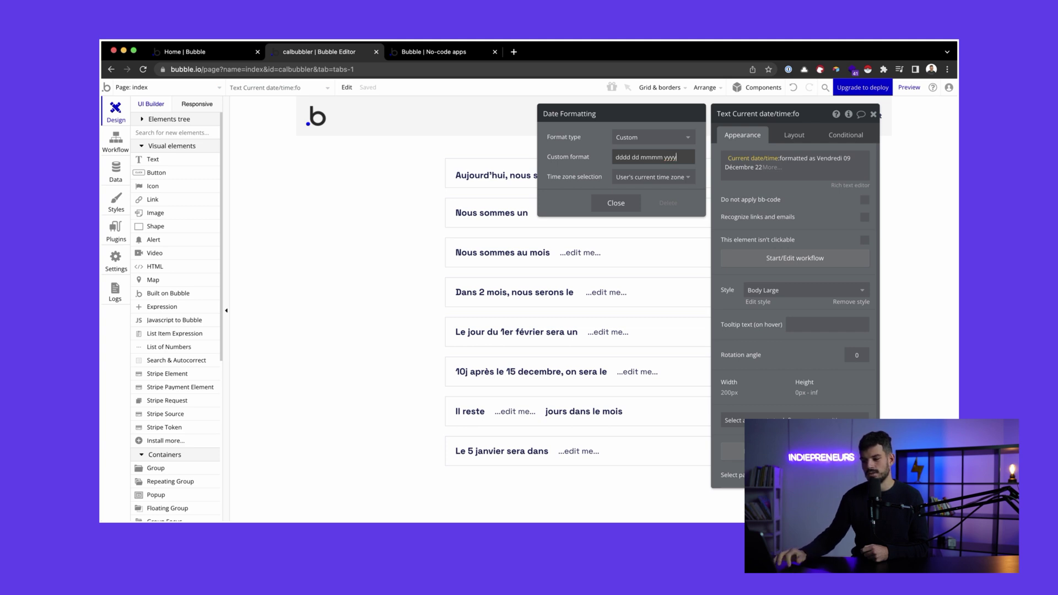
pyautogui.click(609, 207)
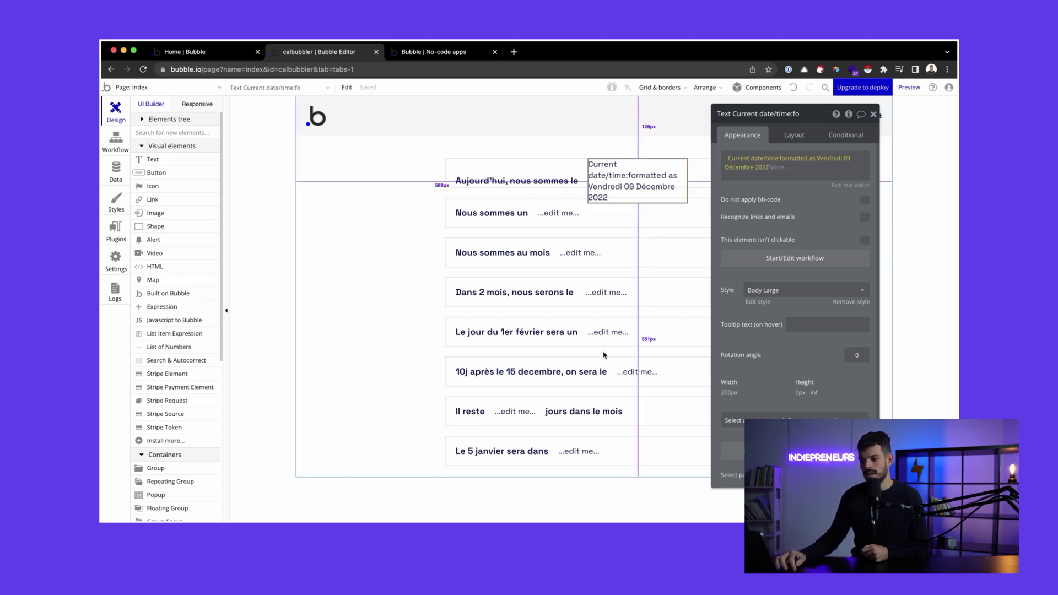
# - Reload the page preview to check how the formatted date displays on the "Aujourd'hui, nous sommes le" line
pyautogui.click(642, 267)
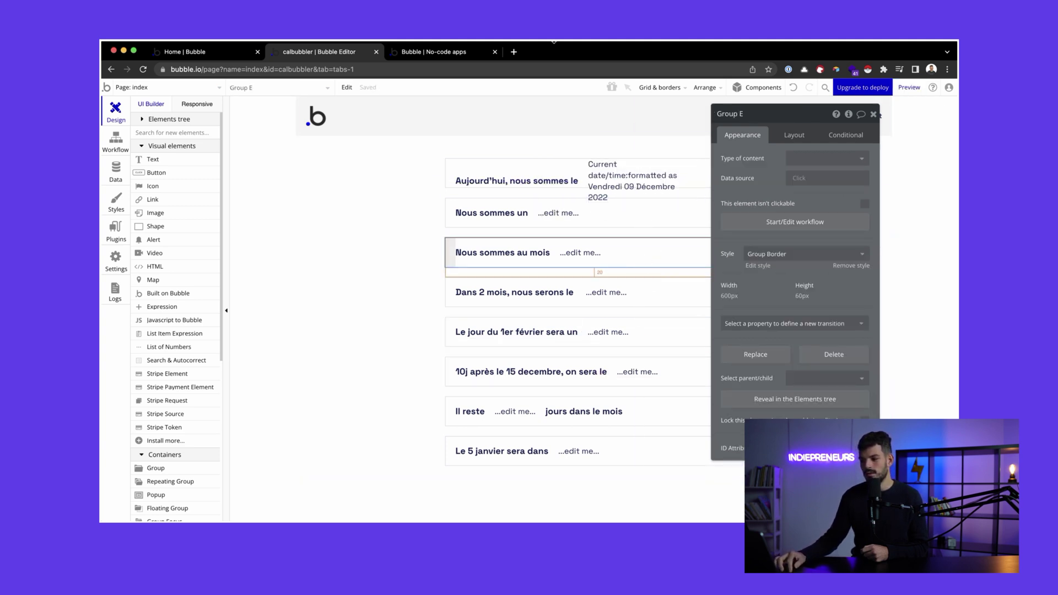
pyautogui.click(437, 53)
pyautogui.press('super+r')
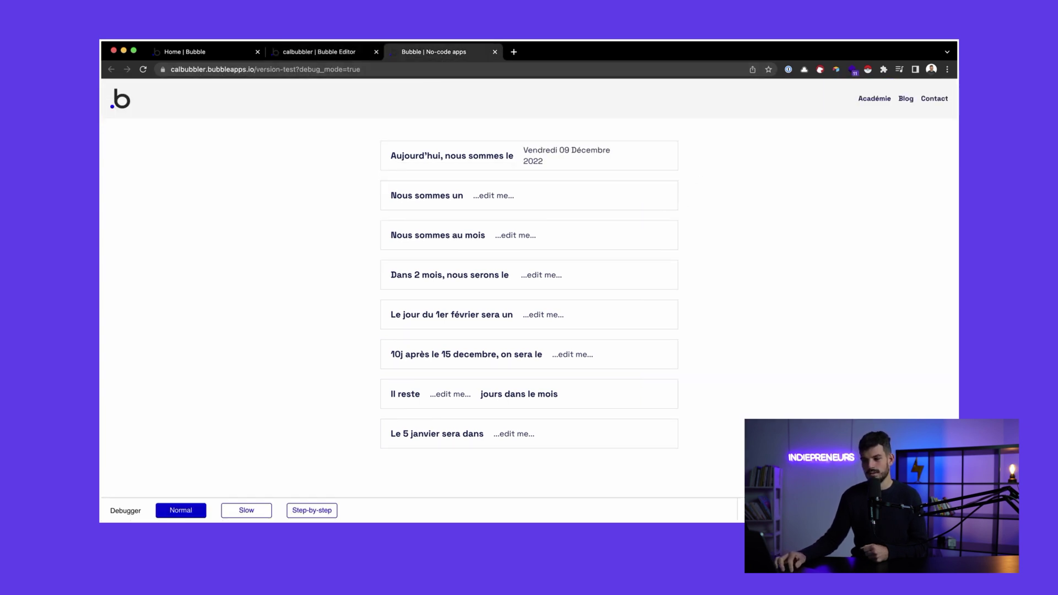
# - Copy the formatted date expression from the text beside "Aujourd'hui, nous sommes le" in the editor
pyautogui.click(320, 51)
pyautogui.click(548, 220)
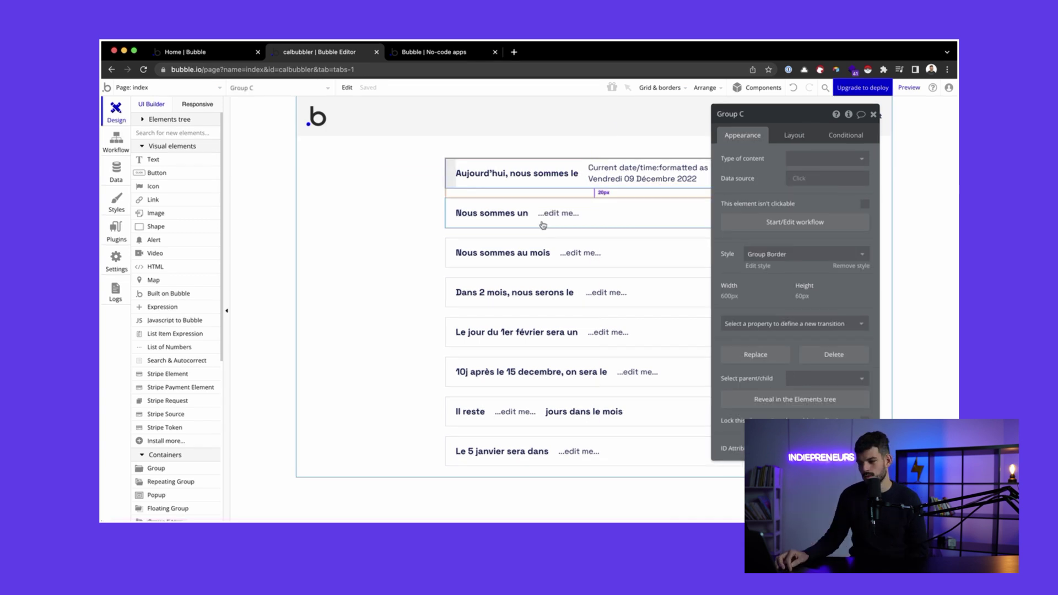
pyautogui.click(635, 210)
pyautogui.click(780, 160)
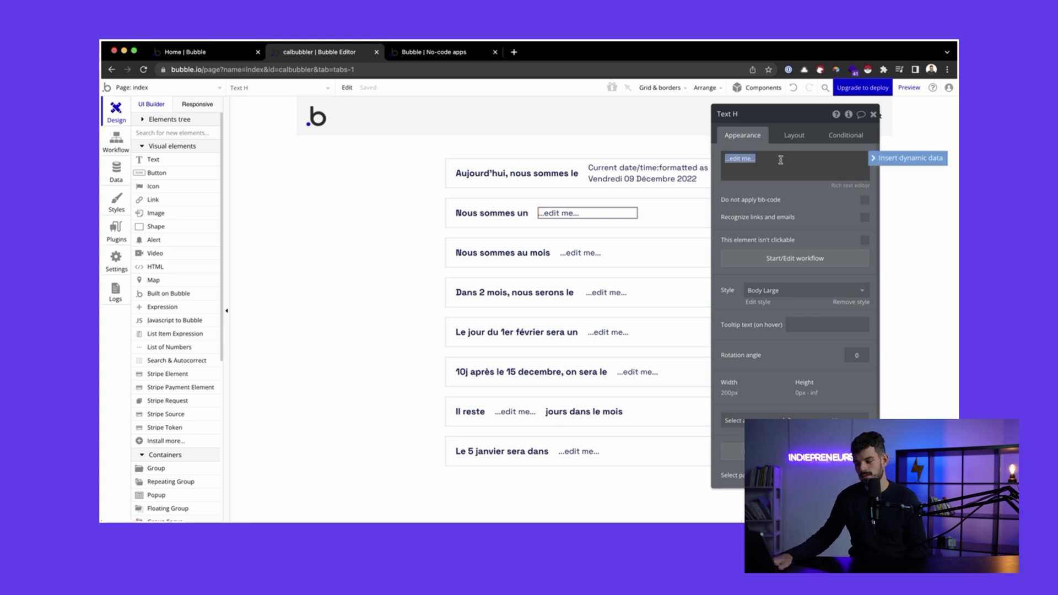
pyautogui.press('BackSpace')
pyautogui.click(608, 167)
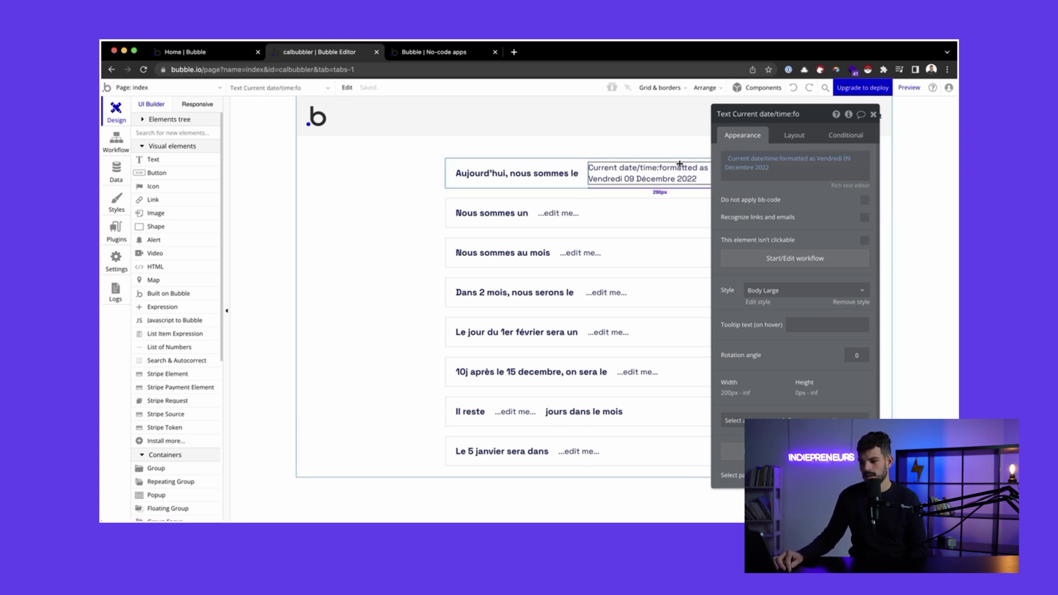
pyautogui.rightClick(810, 162)
pyautogui.click(837, 145)
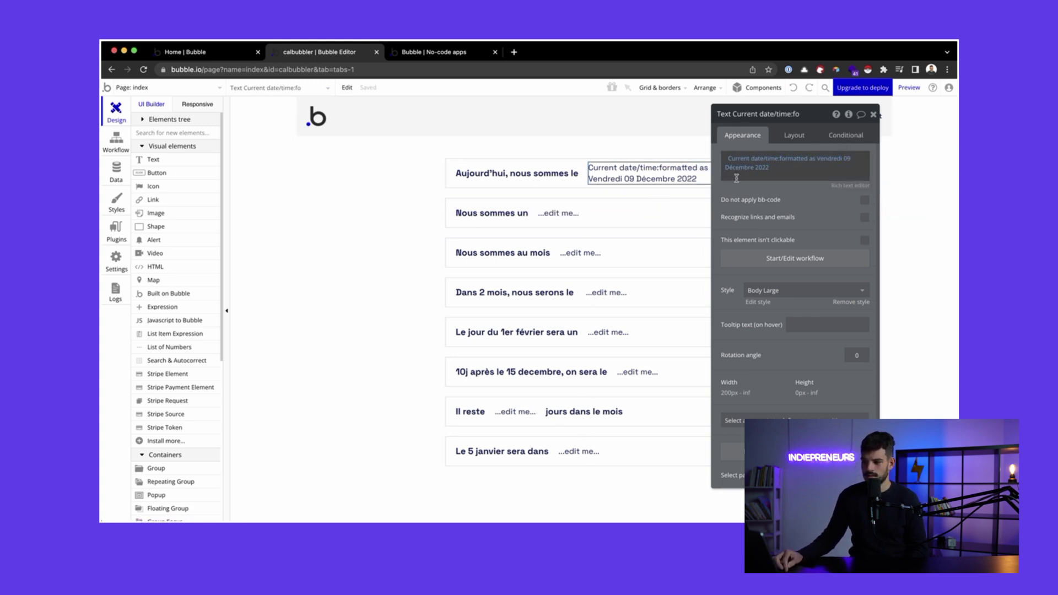
# - Paste the copied date expression into the text beside "Nous sommes un" and turn off that element's fixed width
pyautogui.click(559, 212)
pyautogui.rightClick(830, 172)
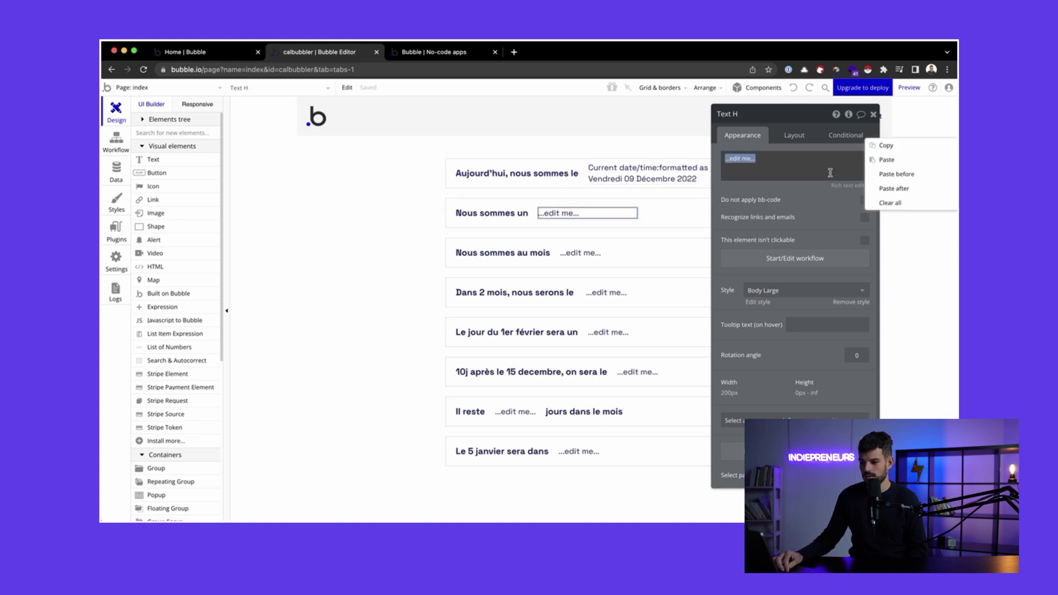
pyautogui.click(877, 158)
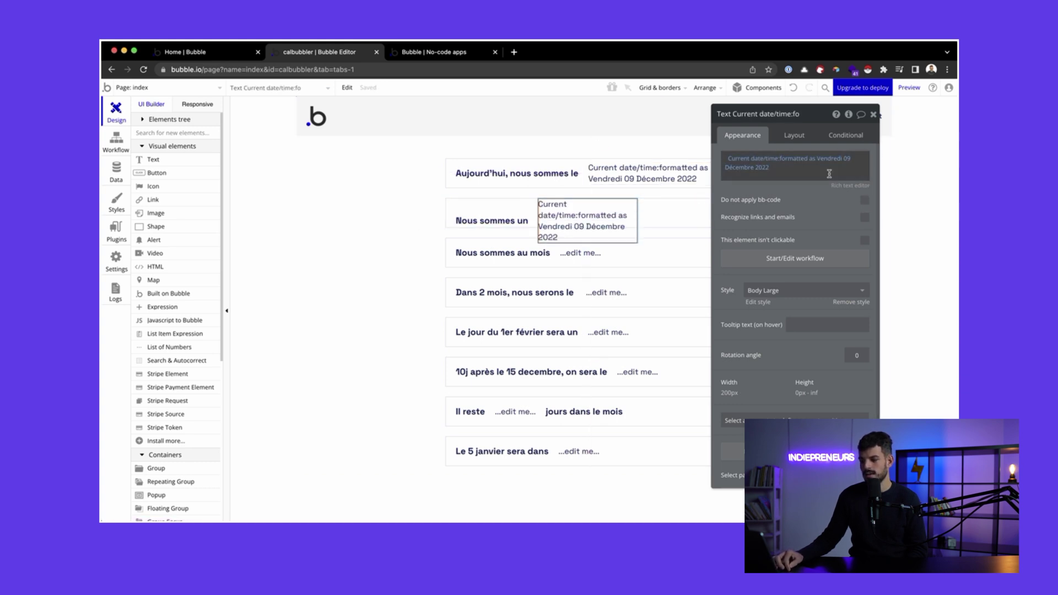
pyautogui.click(794, 135)
pyautogui.click(864, 253)
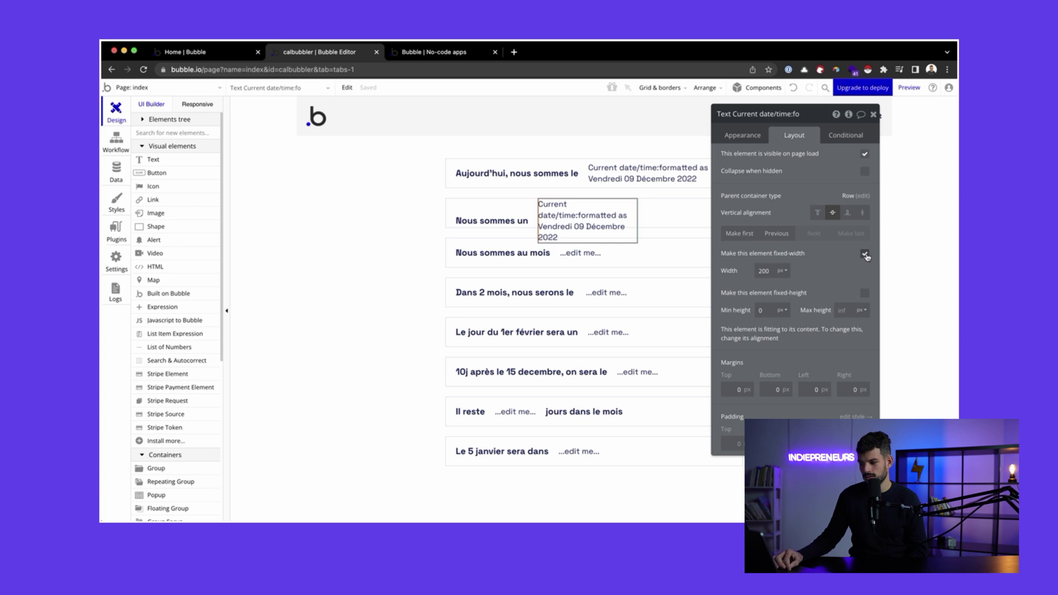
# - Shorten the custom date format of the "Nous sommes un" expression to dddd
pyautogui.click(742, 135)
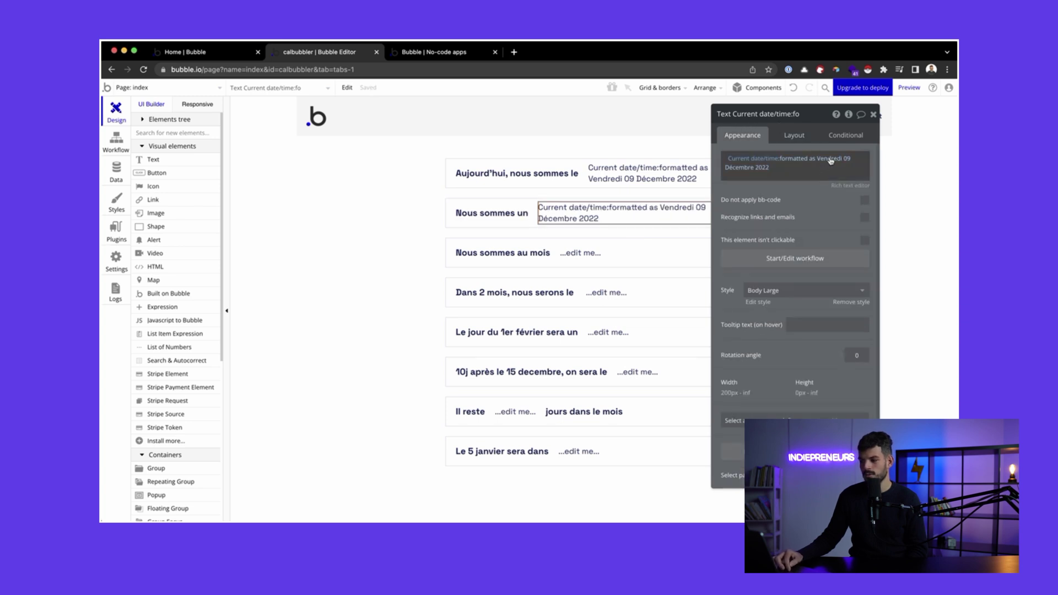
pyautogui.click(829, 159)
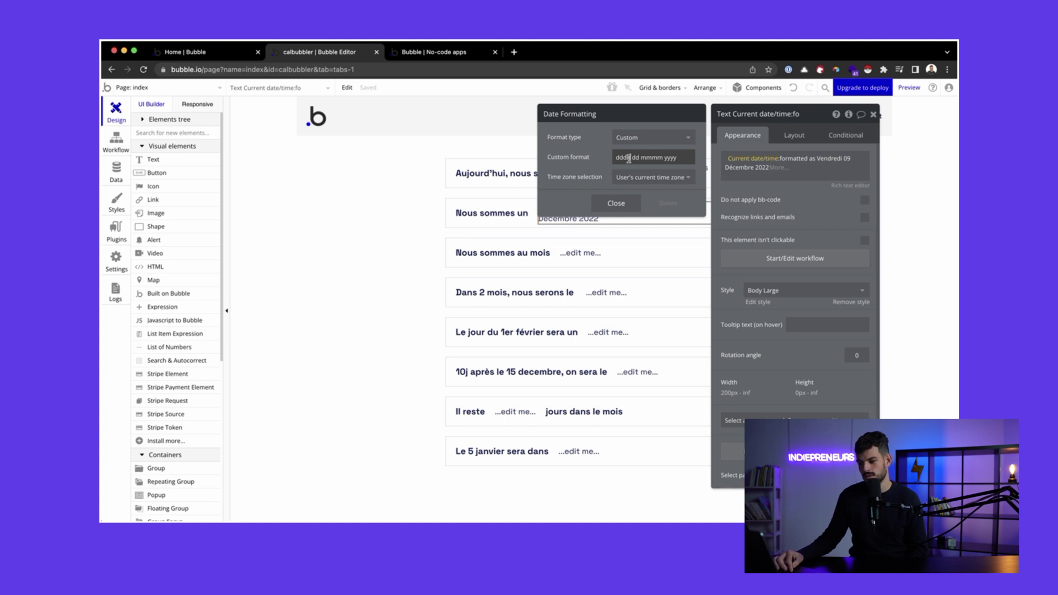
pyautogui.moveTo(630, 158); pyautogui.dragTo(678, 158)
pyautogui.press('BackSpace')
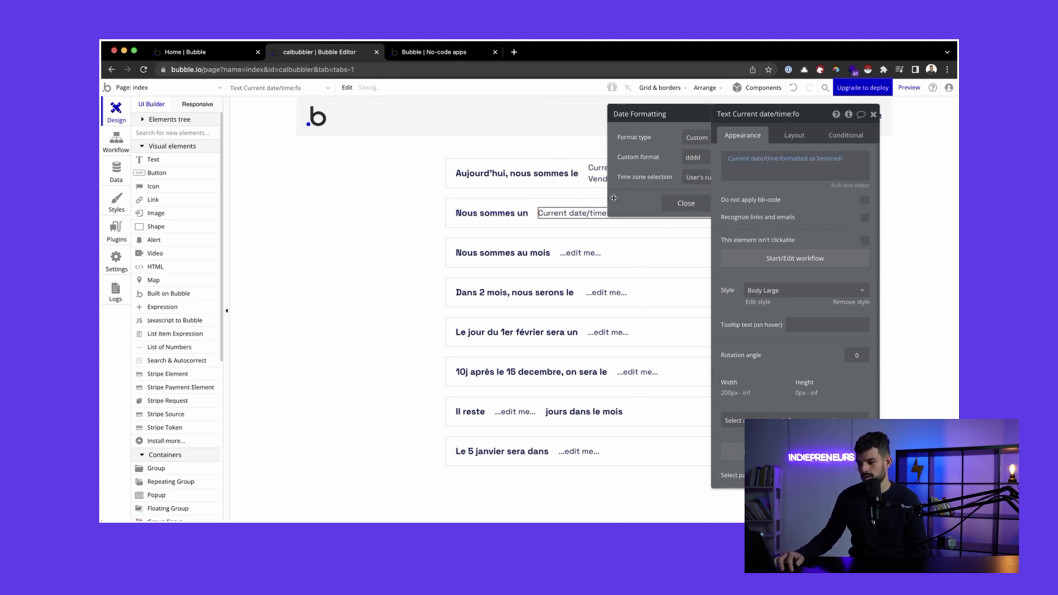
# - Paste the copied date expression over the placeholder text beside "Nous sommes au mois"
pyautogui.click(864, 100)
pyautogui.click(580, 252)
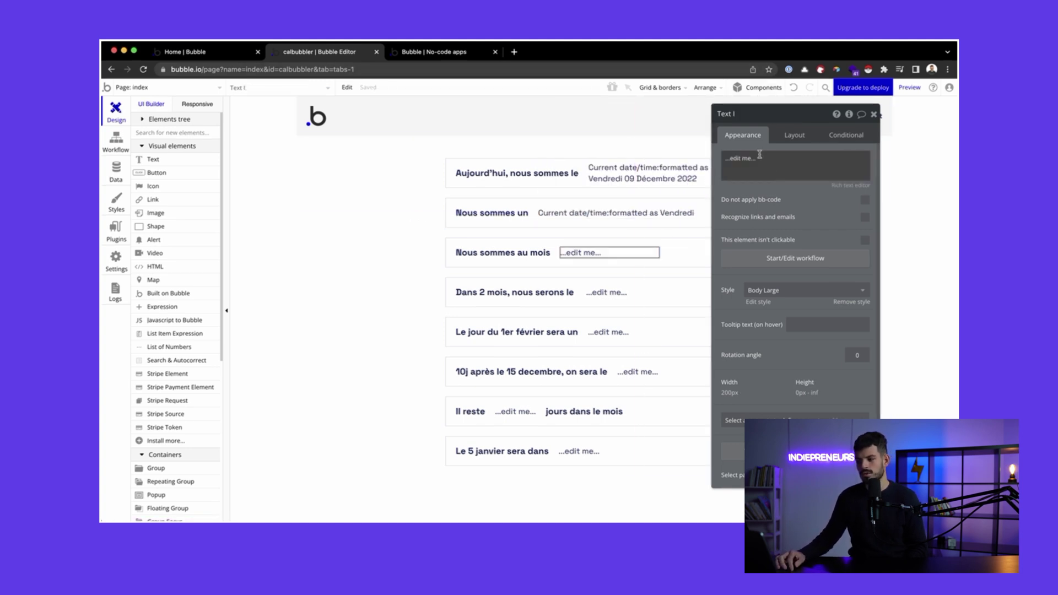
pyautogui.rightClick(796, 159)
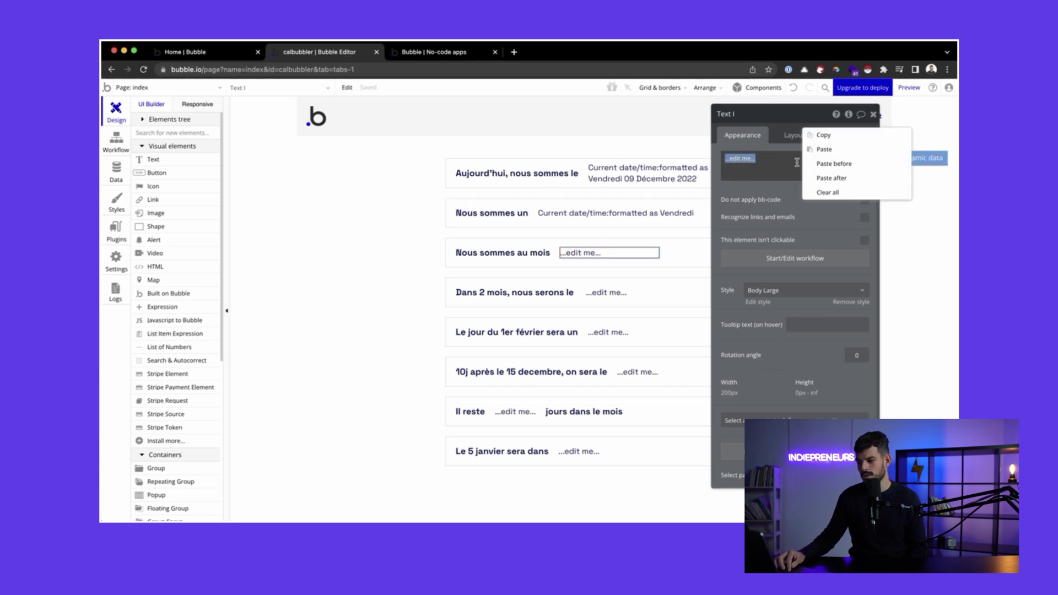
pyautogui.click(818, 159)
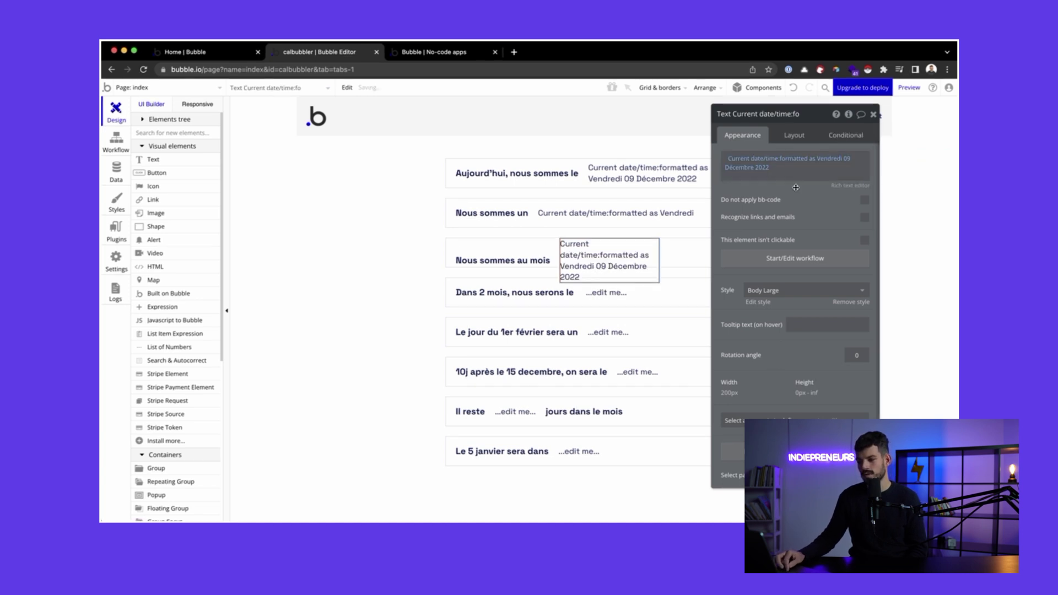
# - Shorten the custom date format of the "Nous sommes au mois" expression to mmmm and turn off that element's fixed width
pyautogui.click(802, 159)
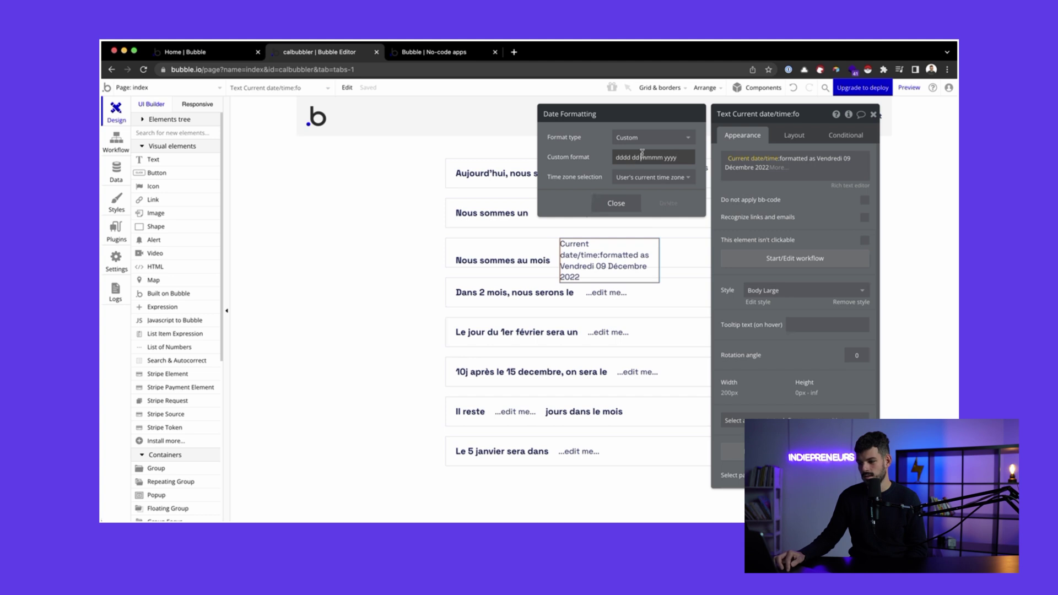
pyautogui.moveTo(641, 157)
pyautogui.mouseDown()
pyautogui.moveTo(614, 158)
pyautogui.moveTo(634, 158)
pyautogui.mouseUp()
pyautogui.press('BackSpace')
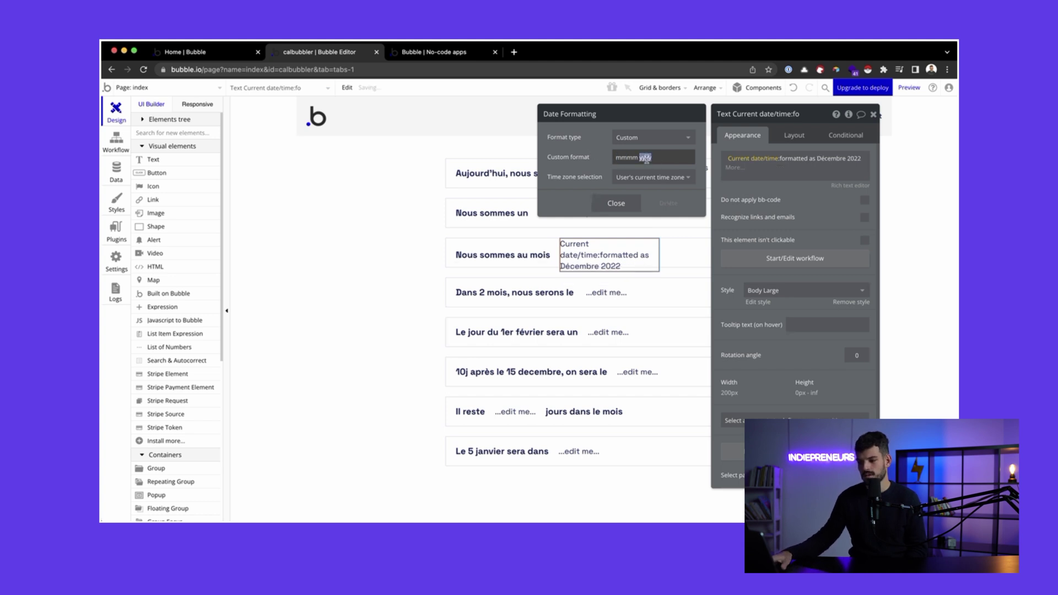
pyautogui.press('BackSpace')
pyautogui.click(616, 203)
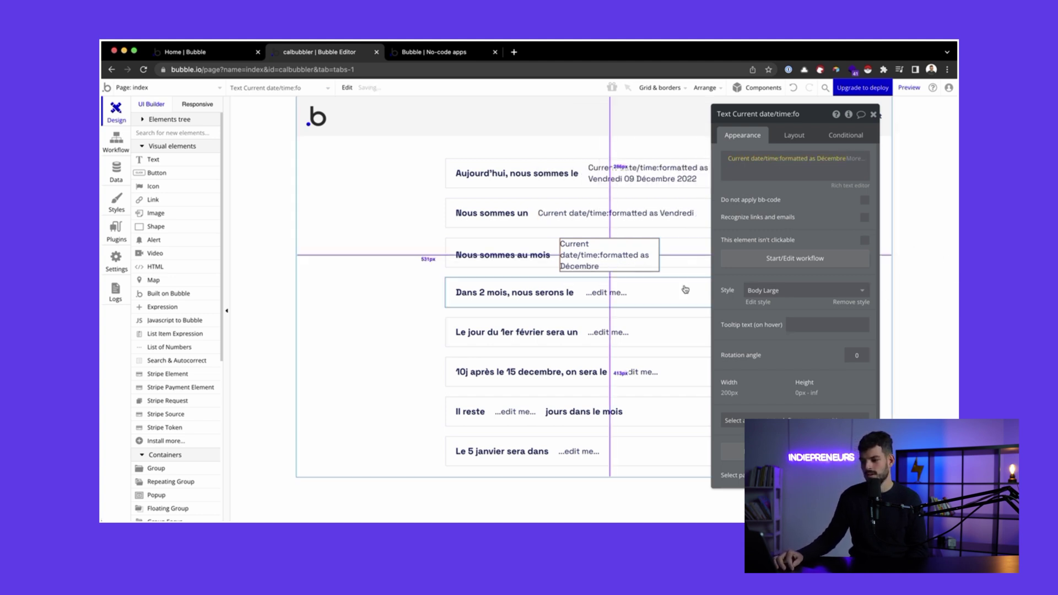
pyautogui.click(794, 135)
# - Replace the placeholder text beside "Dans 2 mois, nous serons le" with the dynamic value Current date/time
pyautogui.click(604, 292)
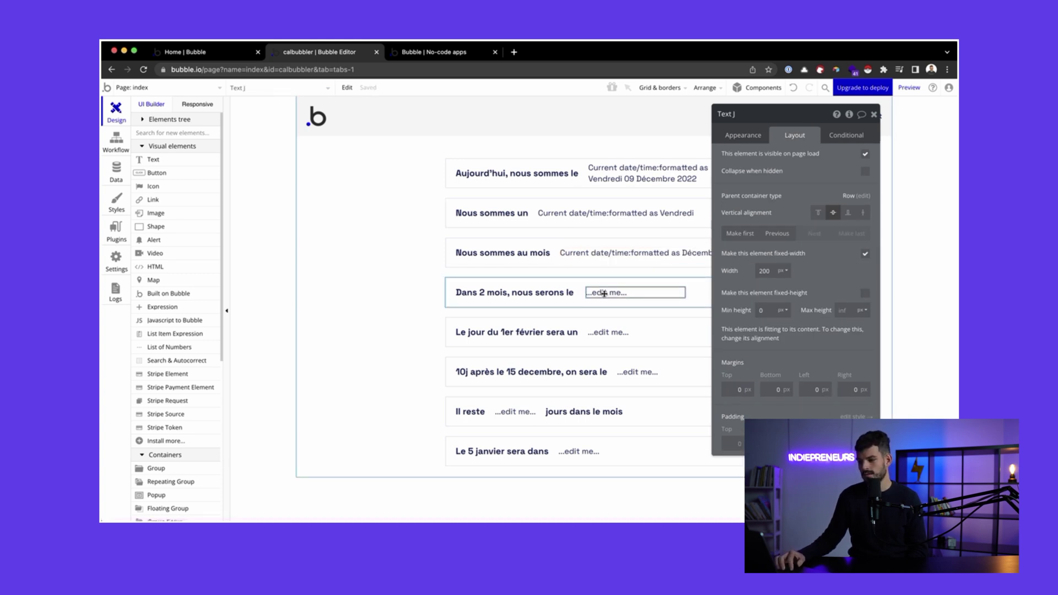
pyautogui.click(749, 138)
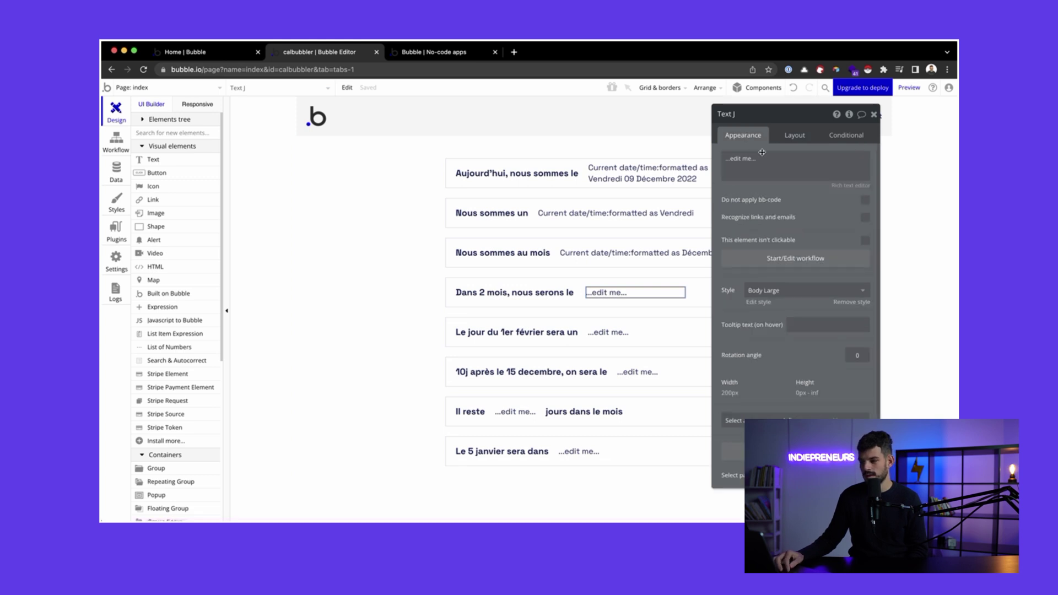
pyautogui.click(761, 152)
pyautogui.hotkey('ctrl', 'a')
pyautogui.press('BackSpace')
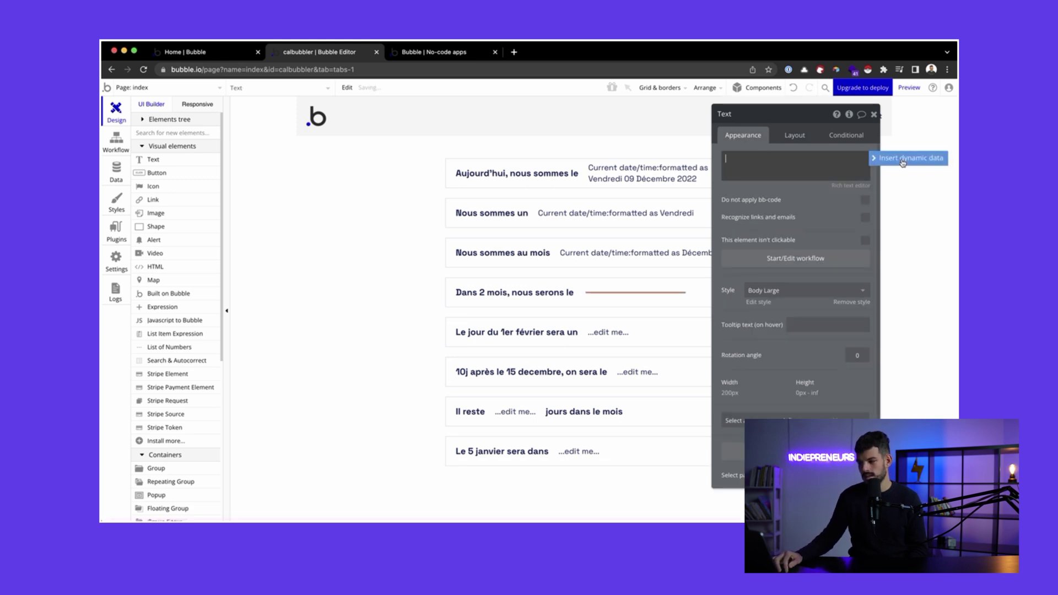
pyautogui.click(902, 159)
pyautogui.write('curre')
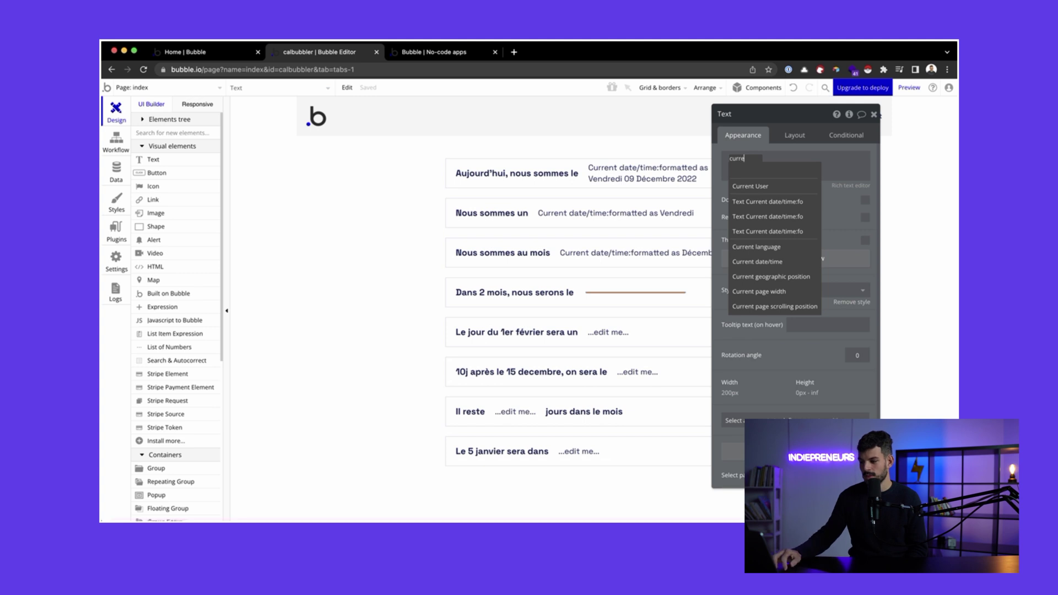
pyautogui.click(773, 261)
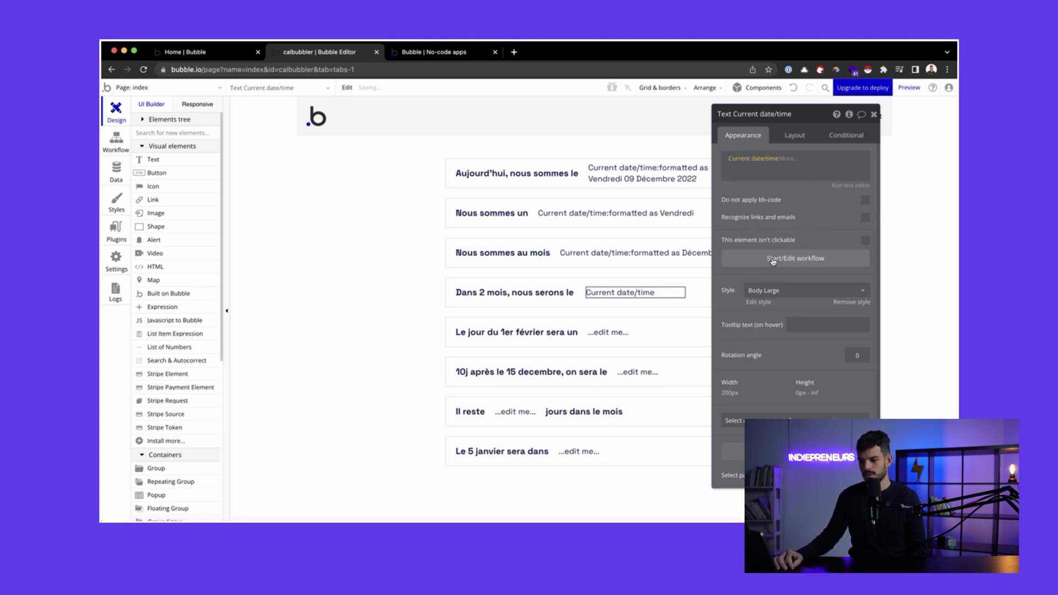
# - Add 2 months to the current date in the "Dans 2 mois, nous serons le" expression using the +(months) operator
pyautogui.click(786, 159)
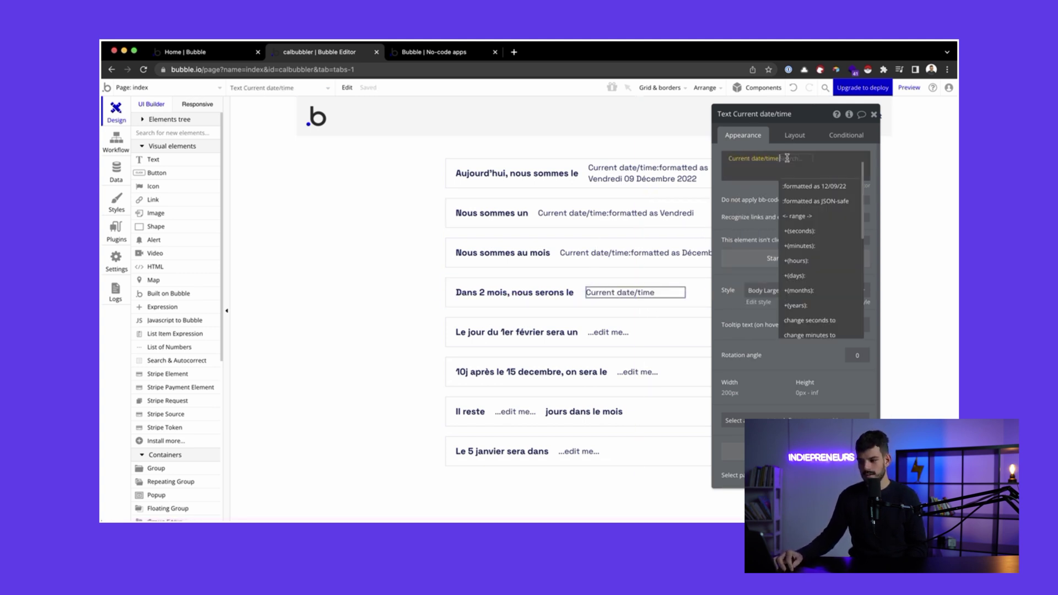
pyautogui.moveTo(820, 194)
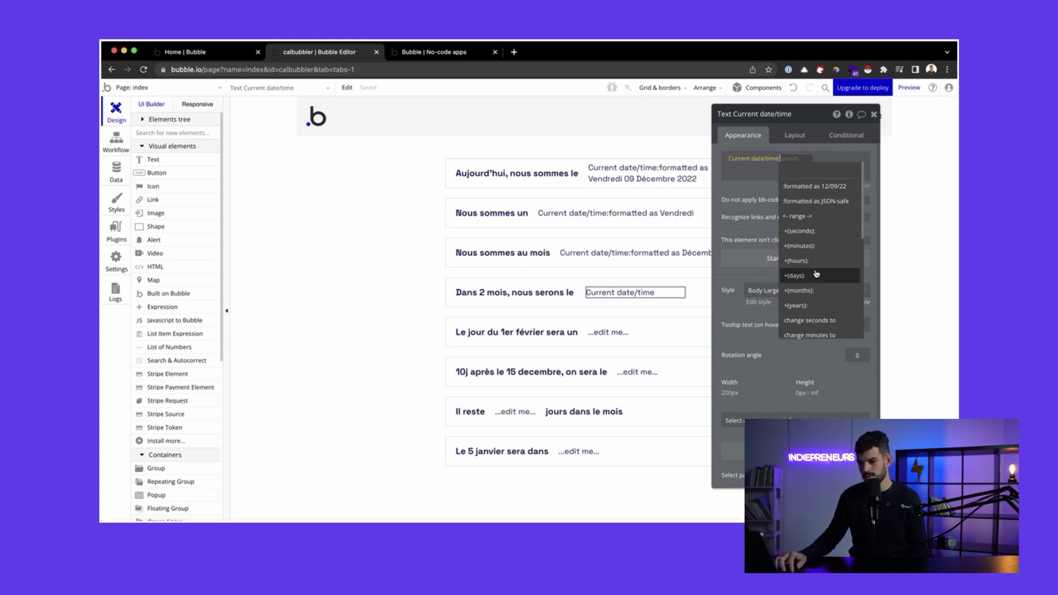
pyautogui.click(806, 292)
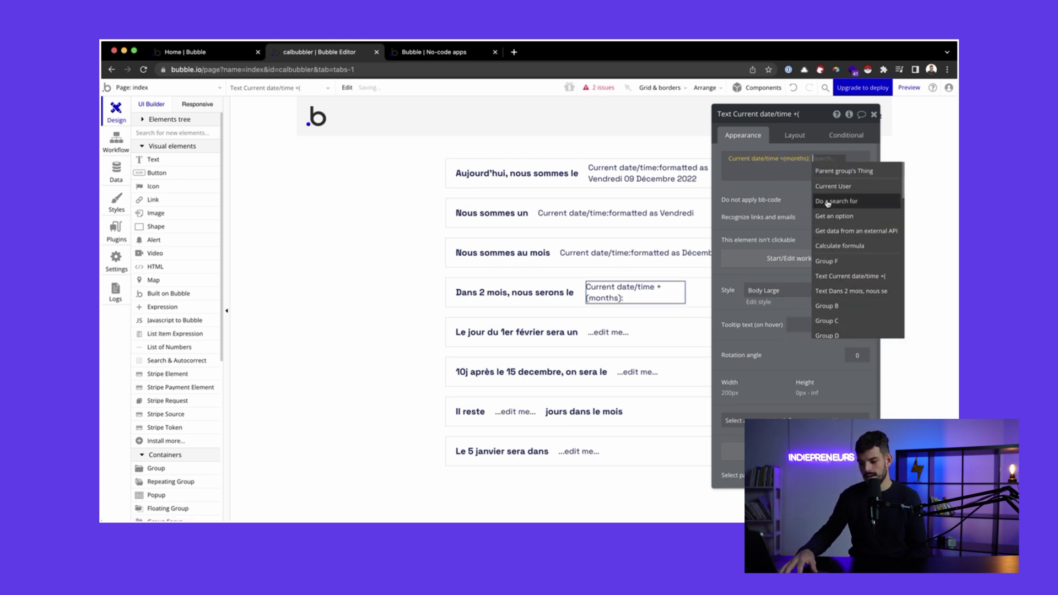
pyautogui.write('2')
pyautogui.click(811, 190)
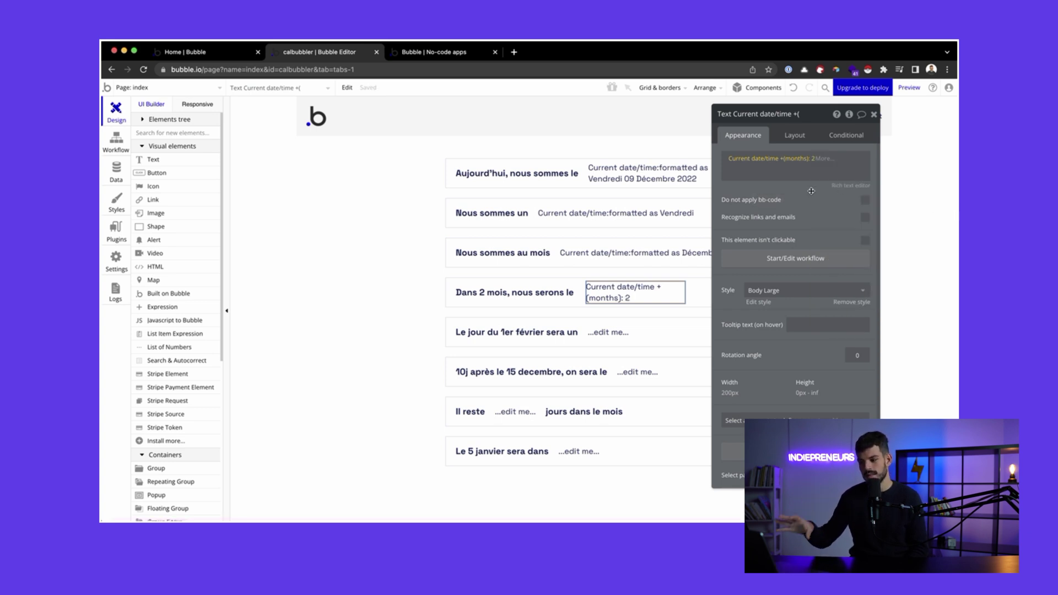
# - Turn off the fixed width of the text beside "Dans 2 mois, nous serons le"
pyautogui.click(794, 136)
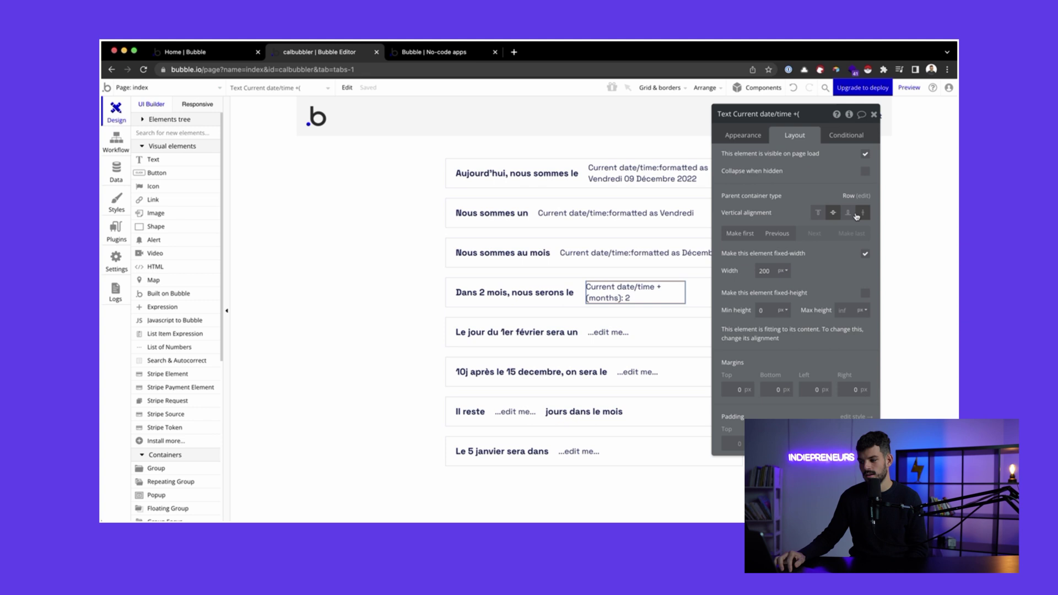
pyautogui.click(865, 254)
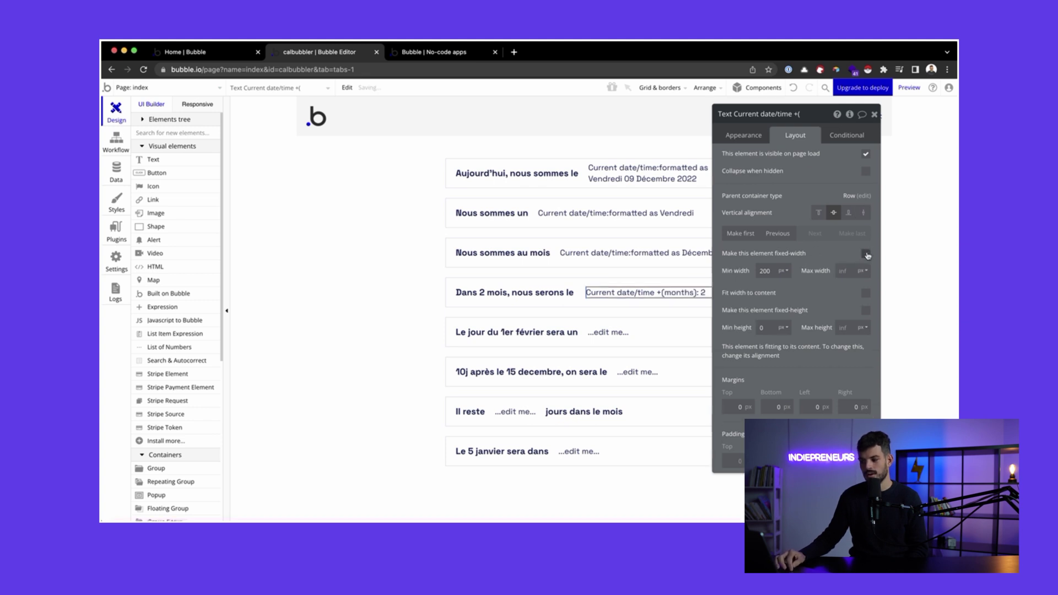
pyautogui.click(744, 138)
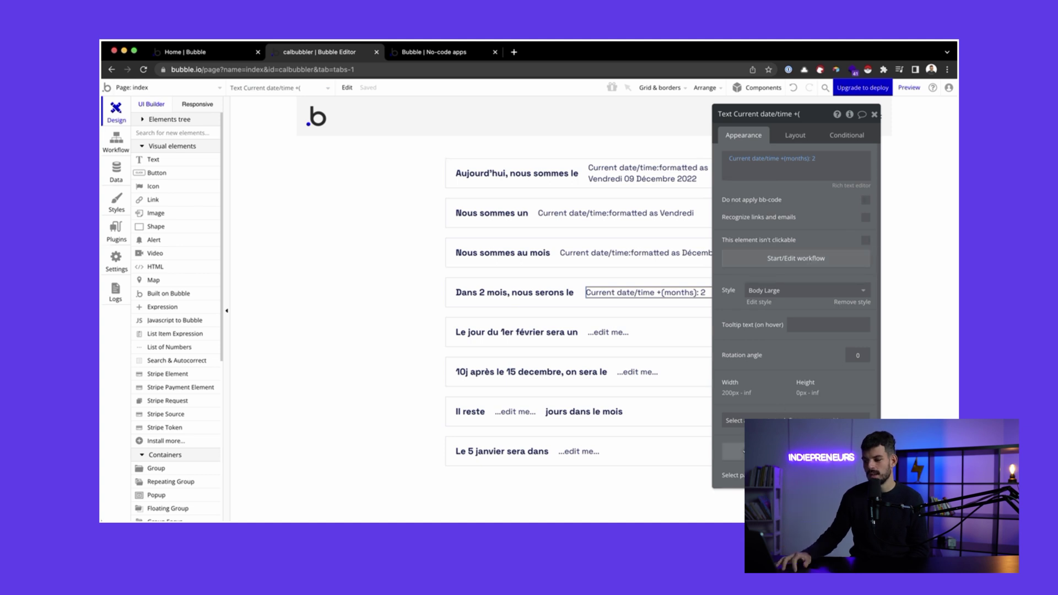
# - Append rounded down to date to the "Dans 2 mois, nous serons le" expression and check its time part in the page preview
pyautogui.click(826, 159)
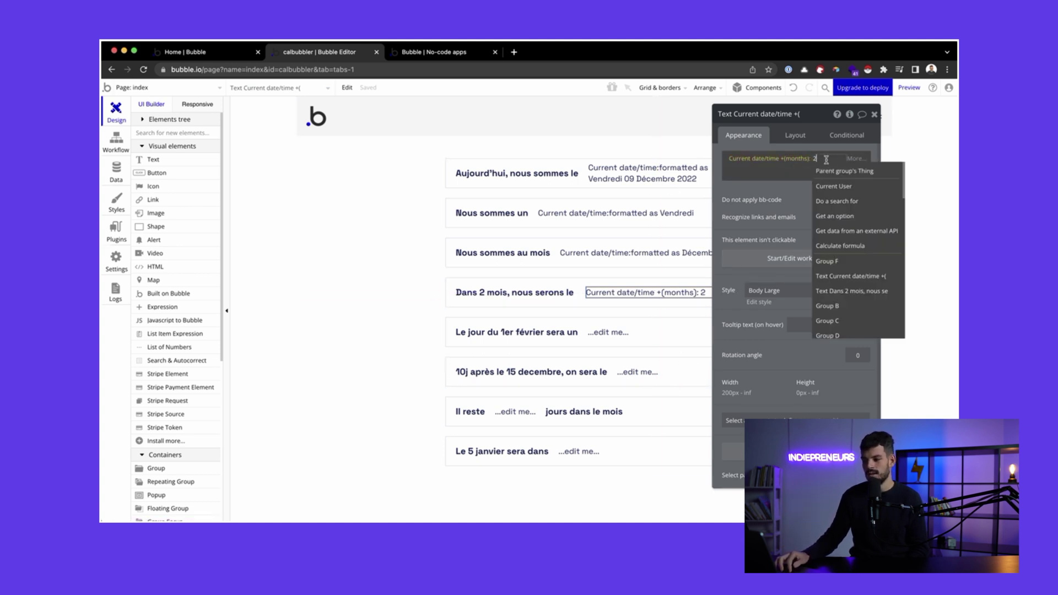
pyautogui.click(854, 159)
pyautogui.scroll(-5, 852, 309)
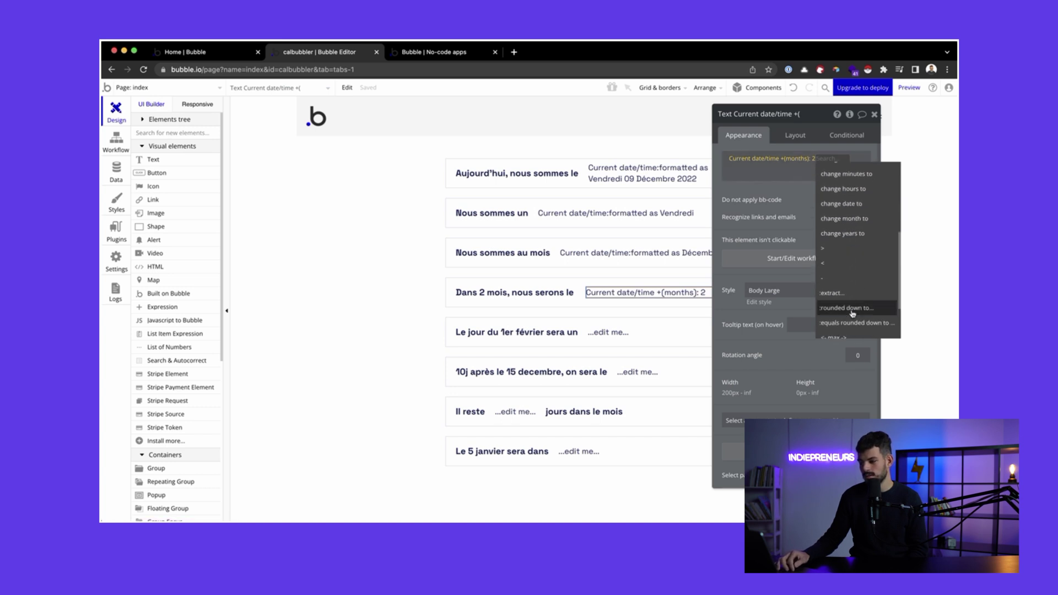
pyautogui.click(852, 315)
pyautogui.click(646, 142)
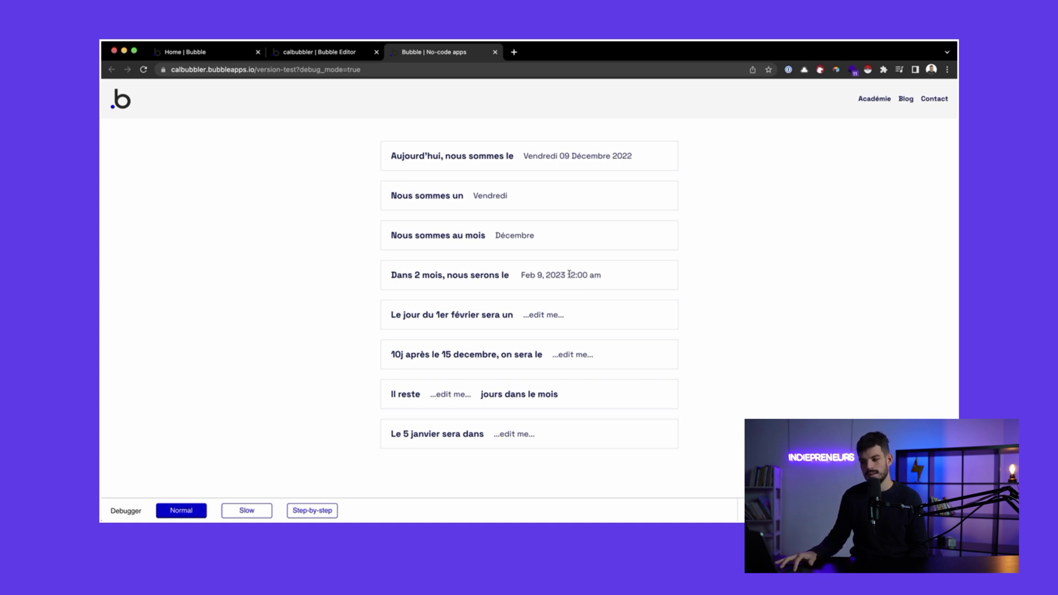
pyautogui.moveTo(569, 274); pyautogui.dragTo(588, 274)
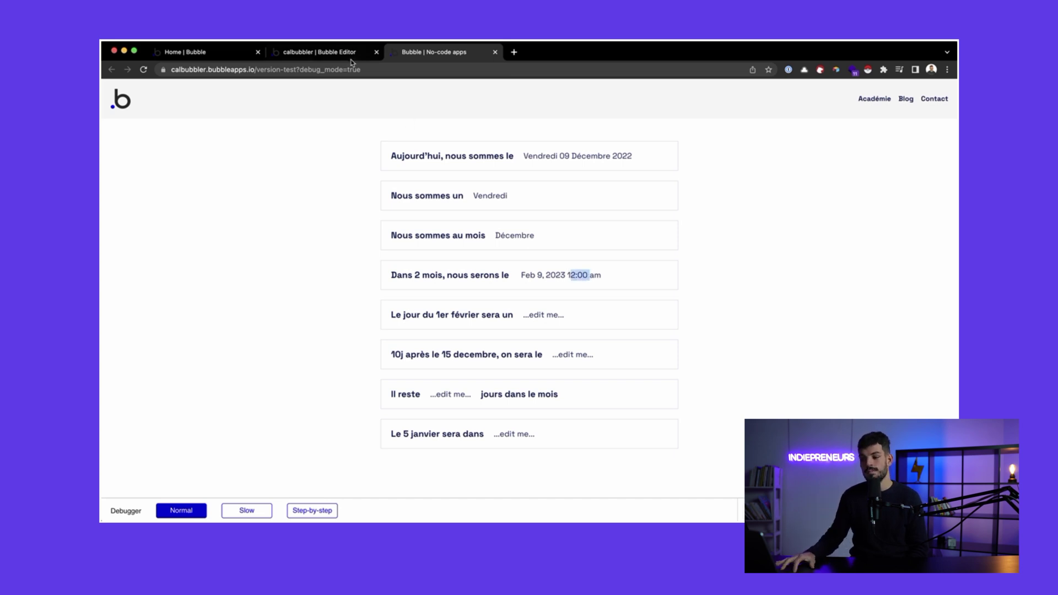
pyautogui.click(330, 52)
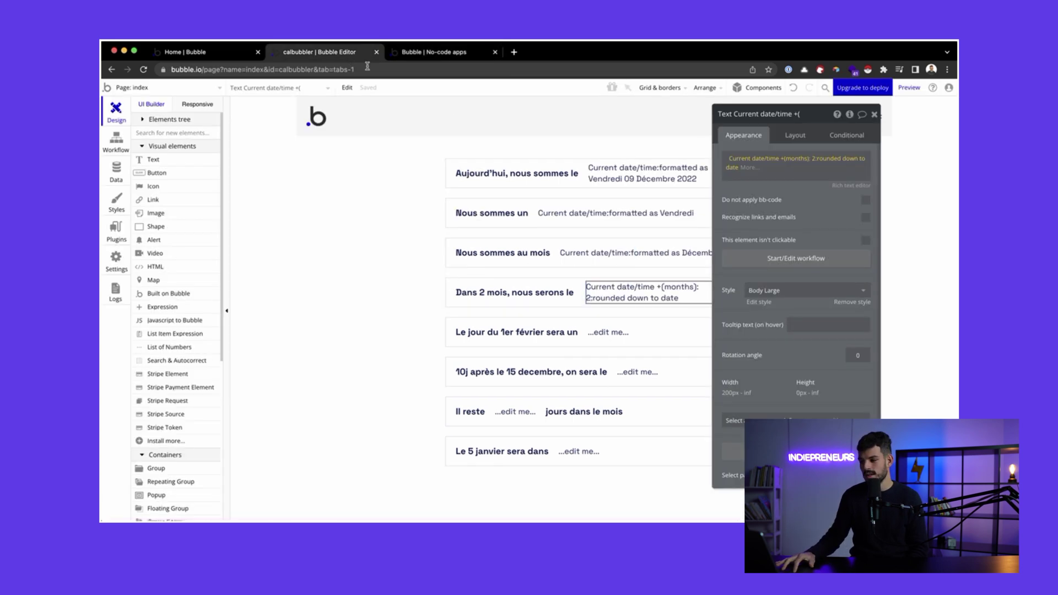
# - Remove the rounding operator from the "Dans 2 mois, nous serons le" expression and check the line in the page preview
pyautogui.click(858, 163)
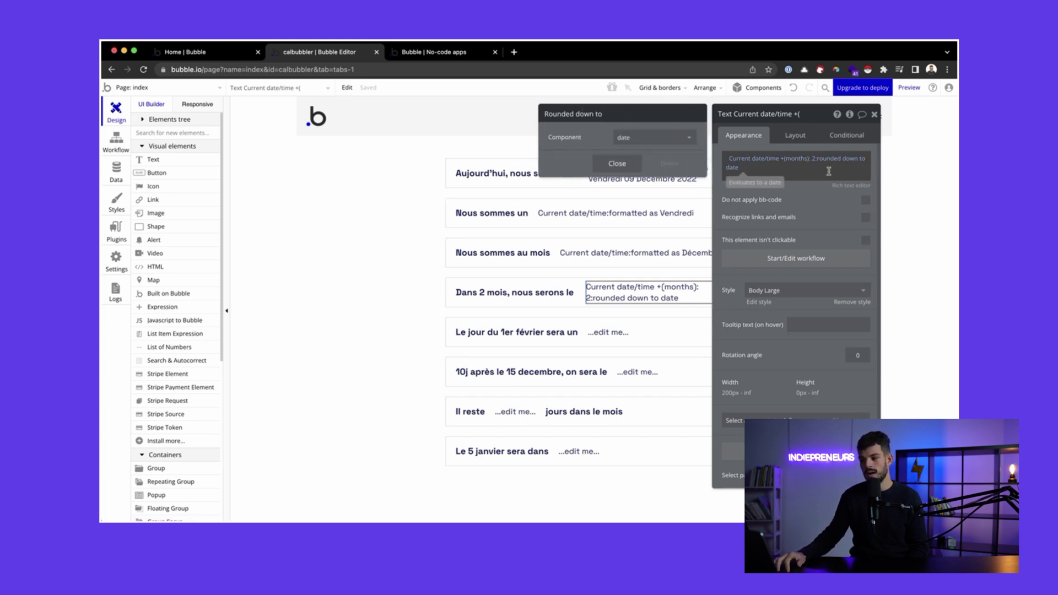
pyautogui.press('BackSpace')
pyautogui.press('Escape')
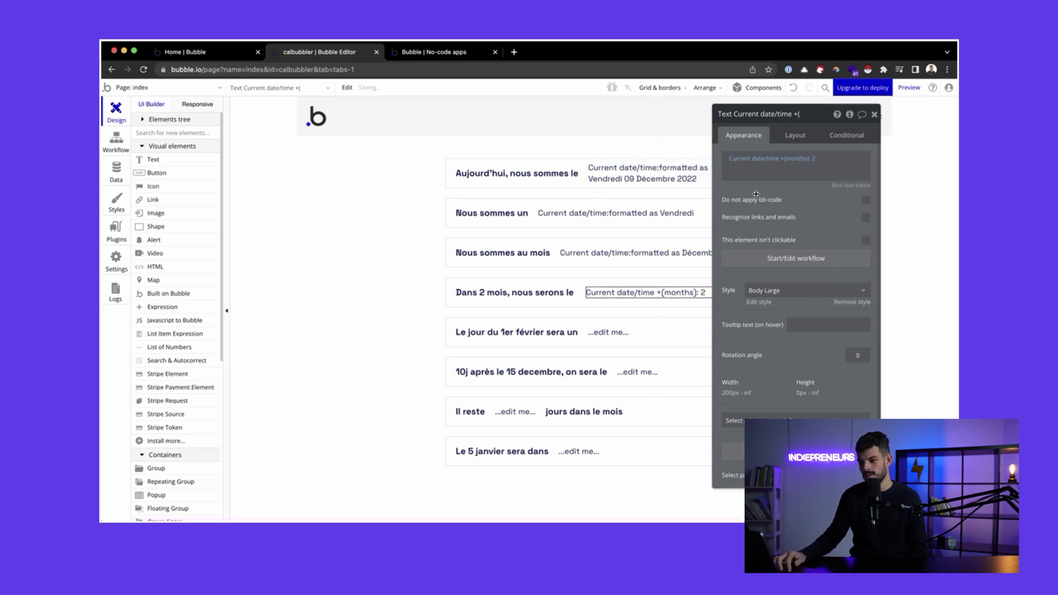
pyautogui.click(416, 51)
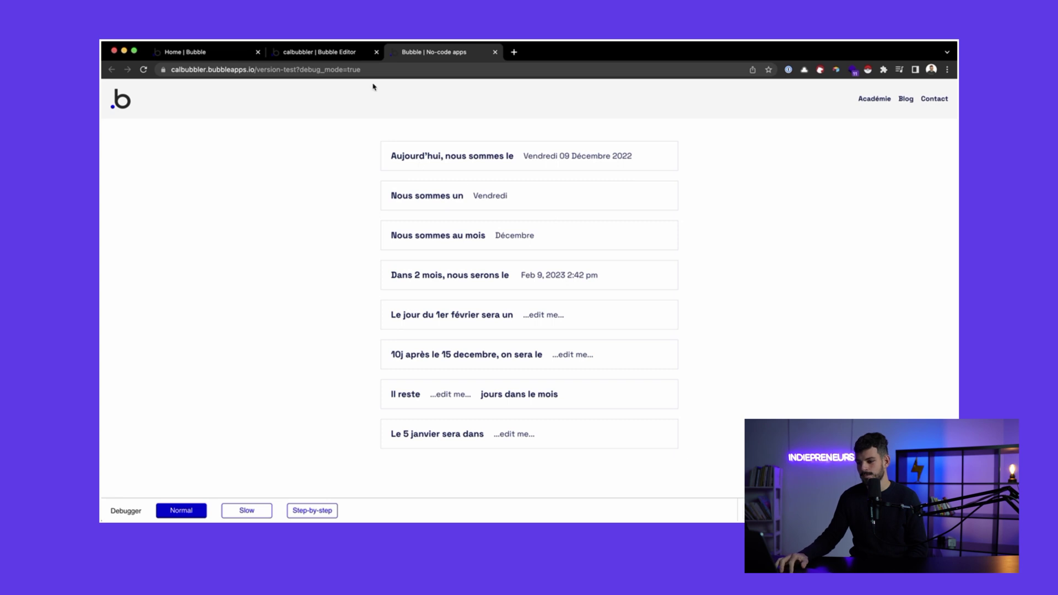
pyautogui.click(342, 51)
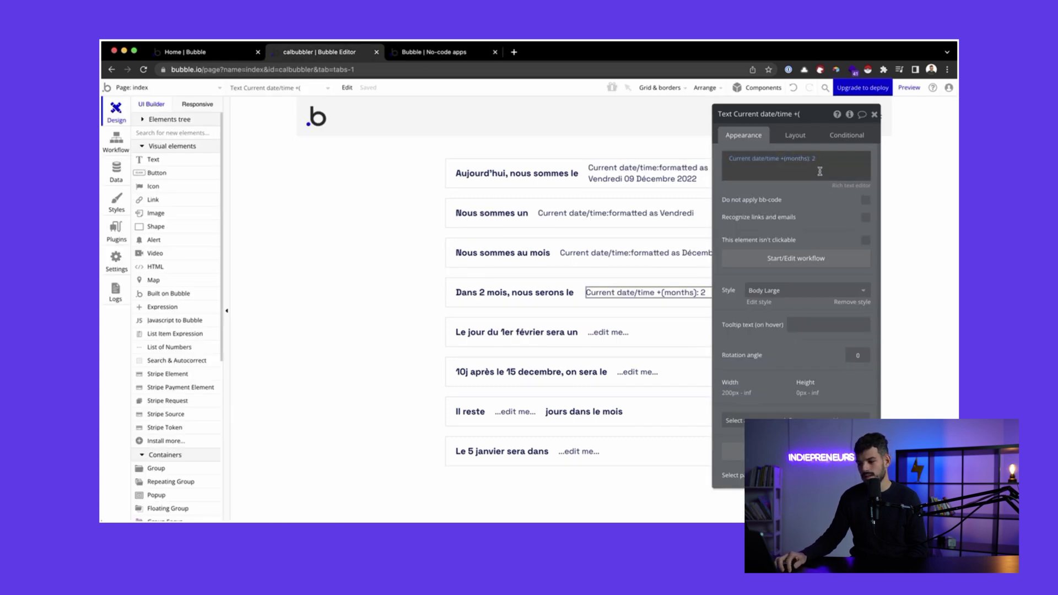
# - Append a formatted as operator to the "Dans 2 mois, nous serons le" expression and choose the "Décembre 9, 2022" format type
pyautogui.click(804, 161)
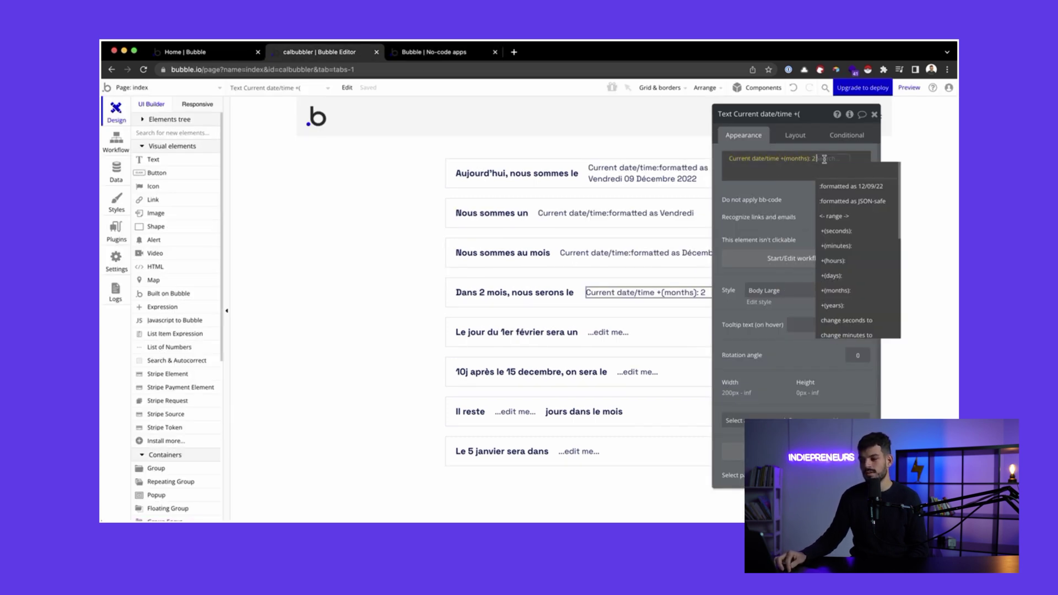
pyautogui.click(829, 190)
pyautogui.click(654, 137)
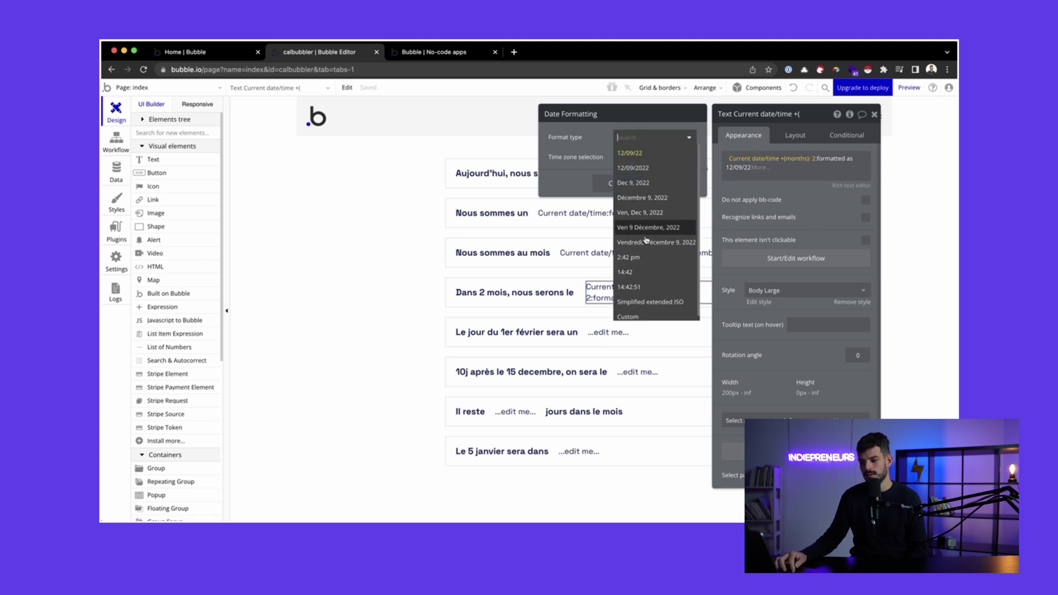
pyautogui.click(666, 198)
pyautogui.click(616, 183)
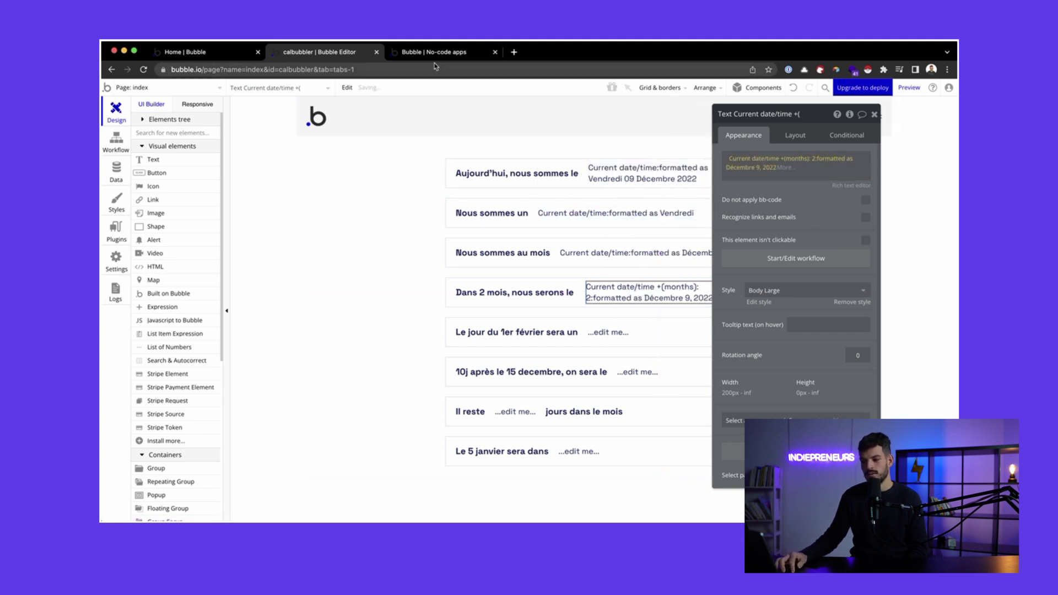
# - Check the formatted date on the "Dans 2 mois, nous serons le" line in the page preview and return to the editor
pyautogui.click(506, 287)
pyautogui.click(602, 331)
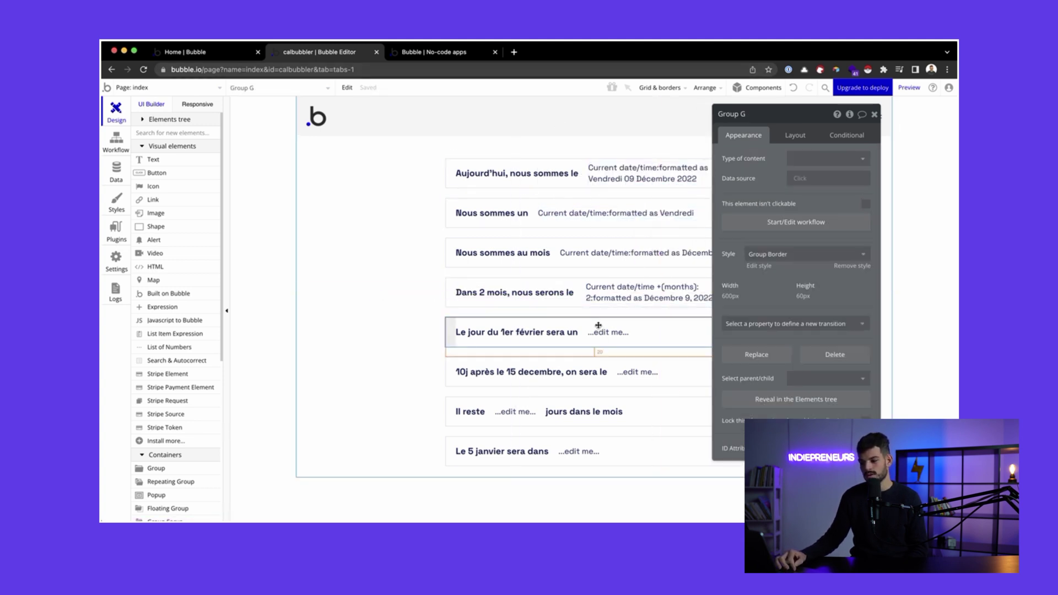
pyautogui.click(609, 330)
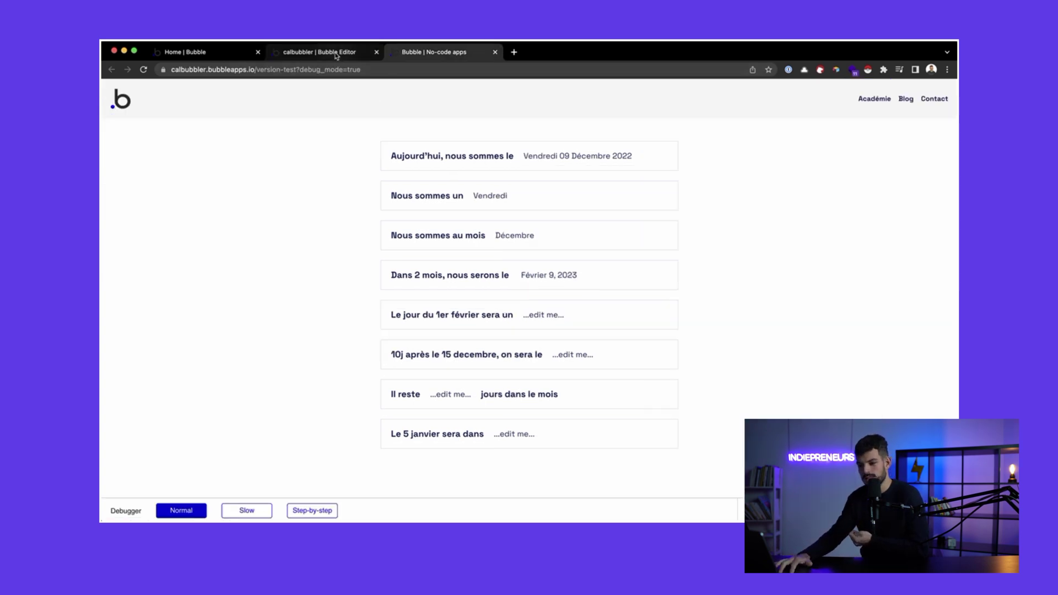
pyautogui.click(337, 53)
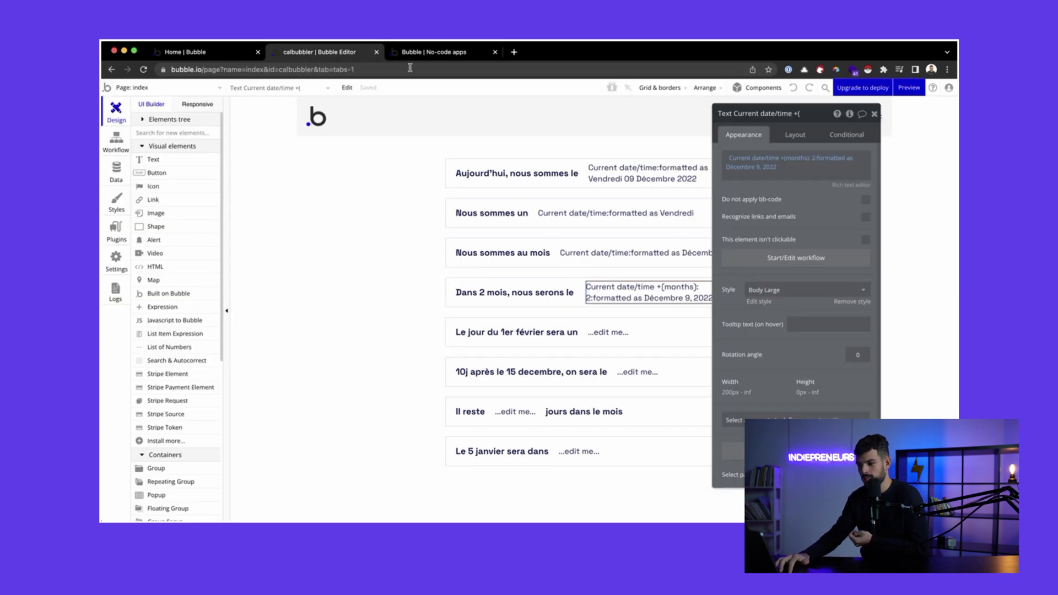
# - Copy the "Dans 2 mois, nous serons le" expression and paste it into the placeholder text of the "Le jour du 1er février sera un" line
pyautogui.rightClick(807, 168)
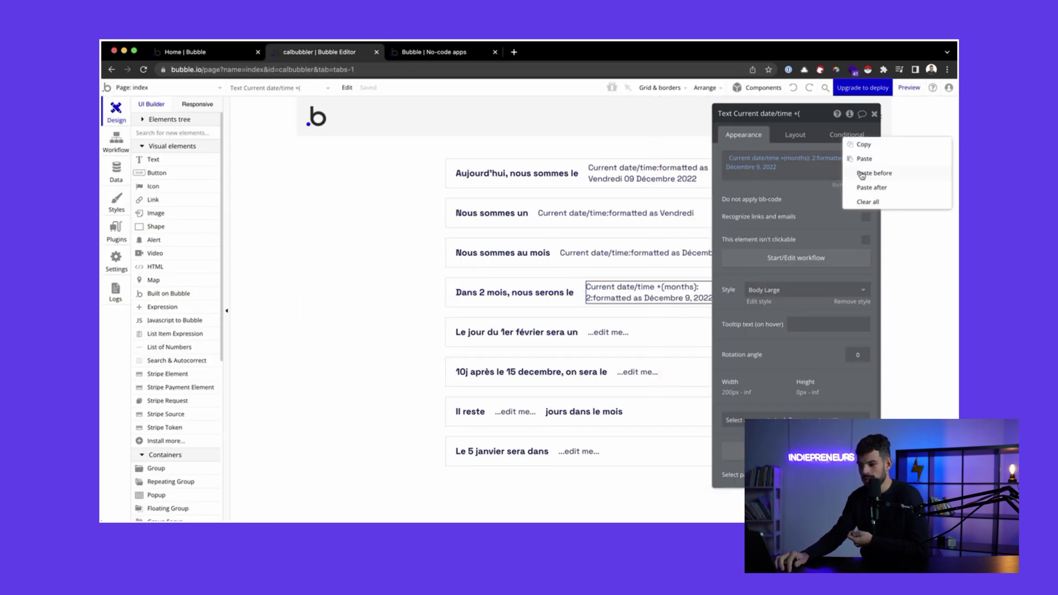
pyautogui.click(669, 333)
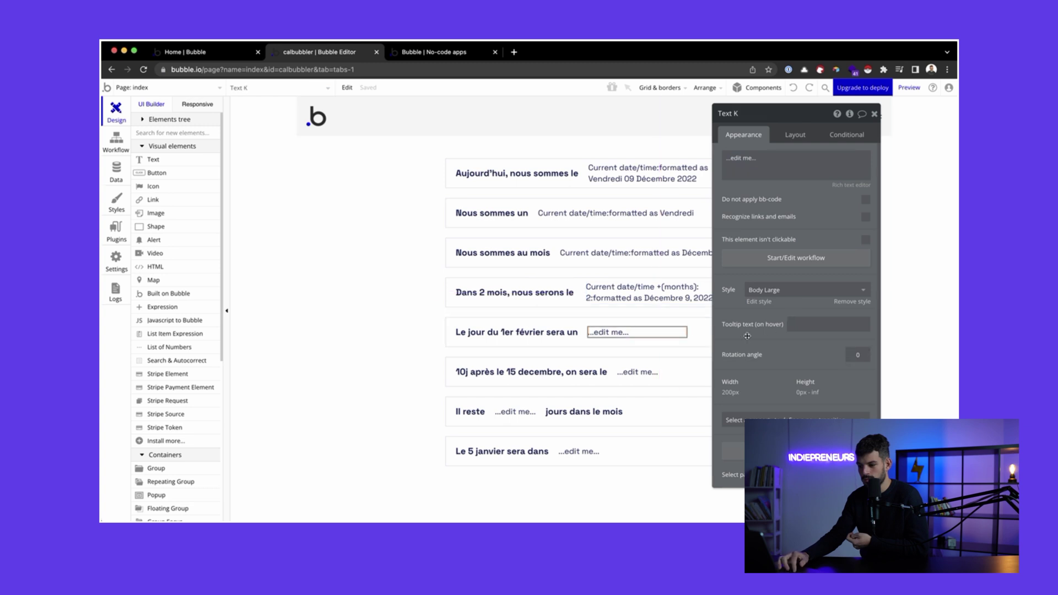
pyautogui.rightClick(828, 176)
pyautogui.click(903, 174)
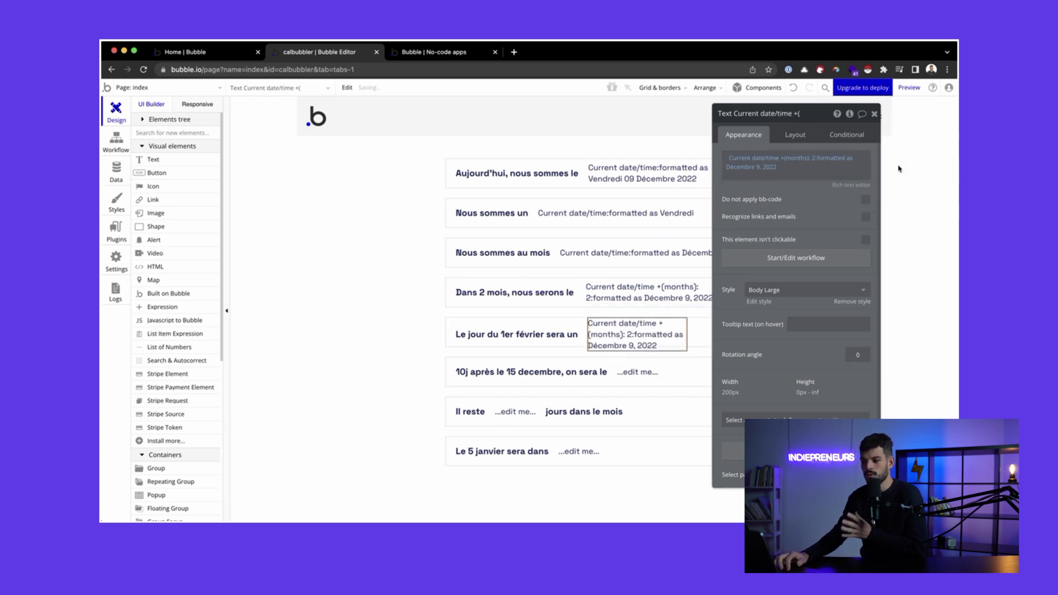
# - Remove the formatted as operator from the "Le jour du 1er février sera un" expression and append change date to 1 after +(months): 2
pyautogui.click(766, 167)
pyautogui.click(669, 183)
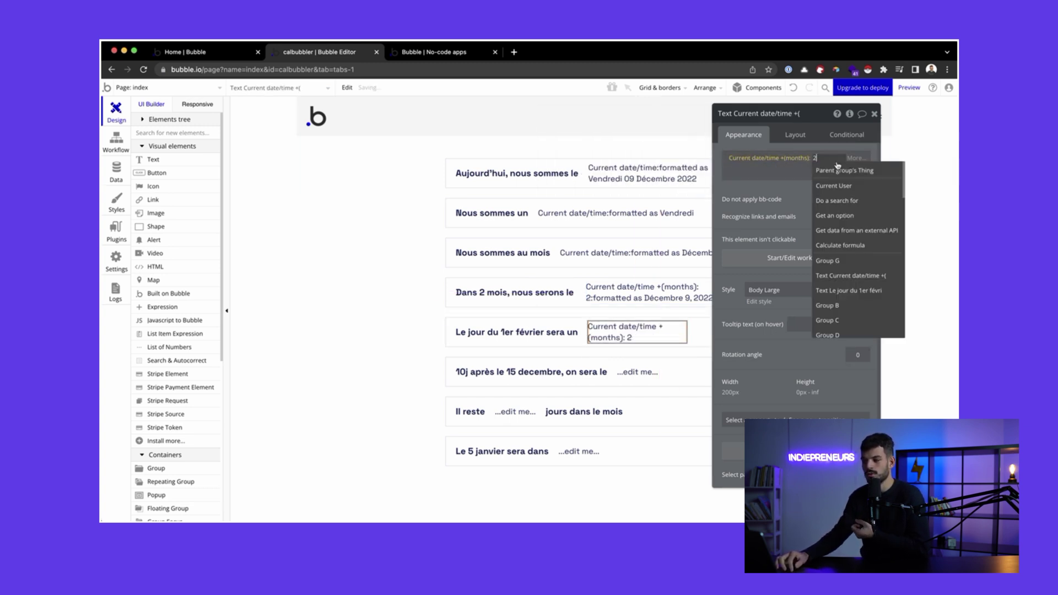
pyautogui.click(812, 158)
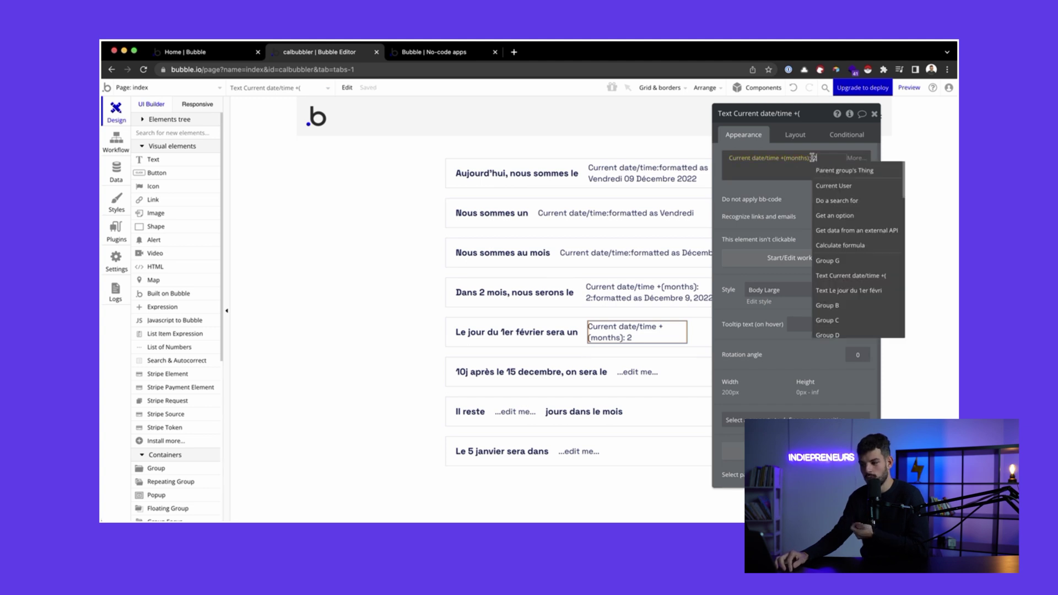
pyautogui.click(854, 158)
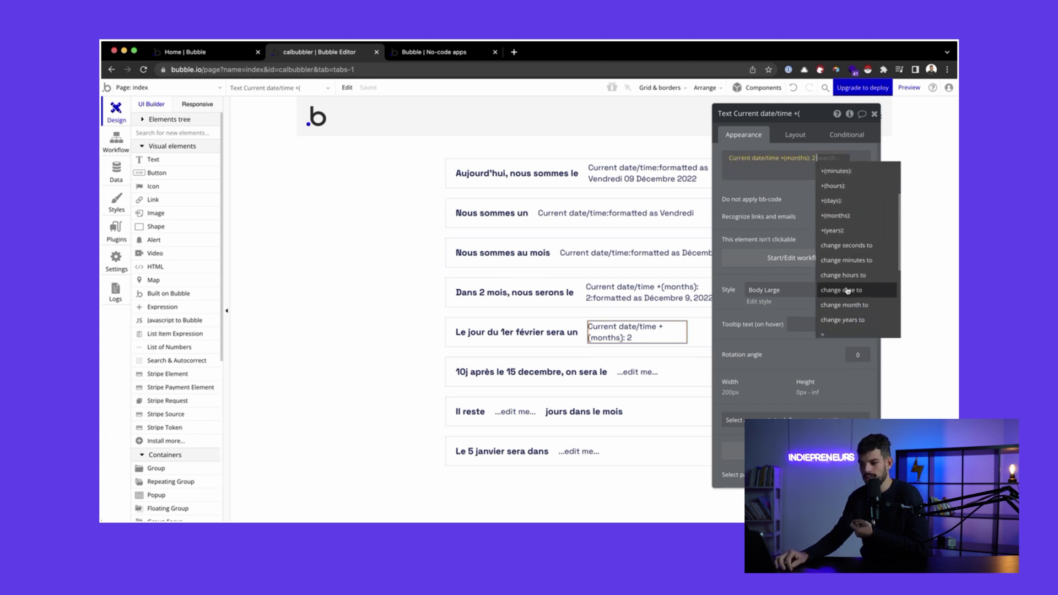
pyautogui.click(848, 290)
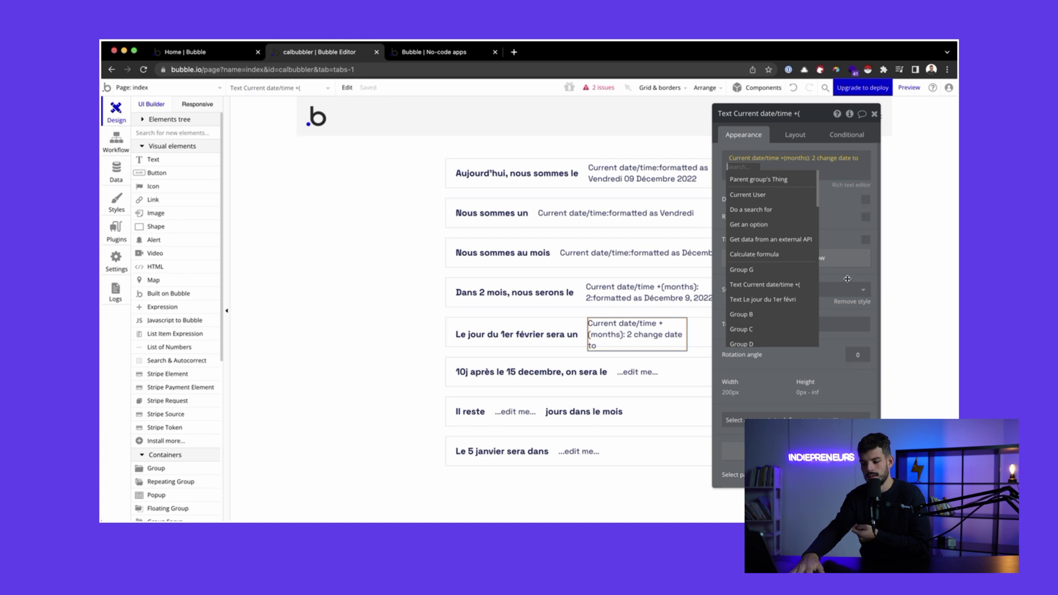
pyautogui.write('1')
pyautogui.click(840, 213)
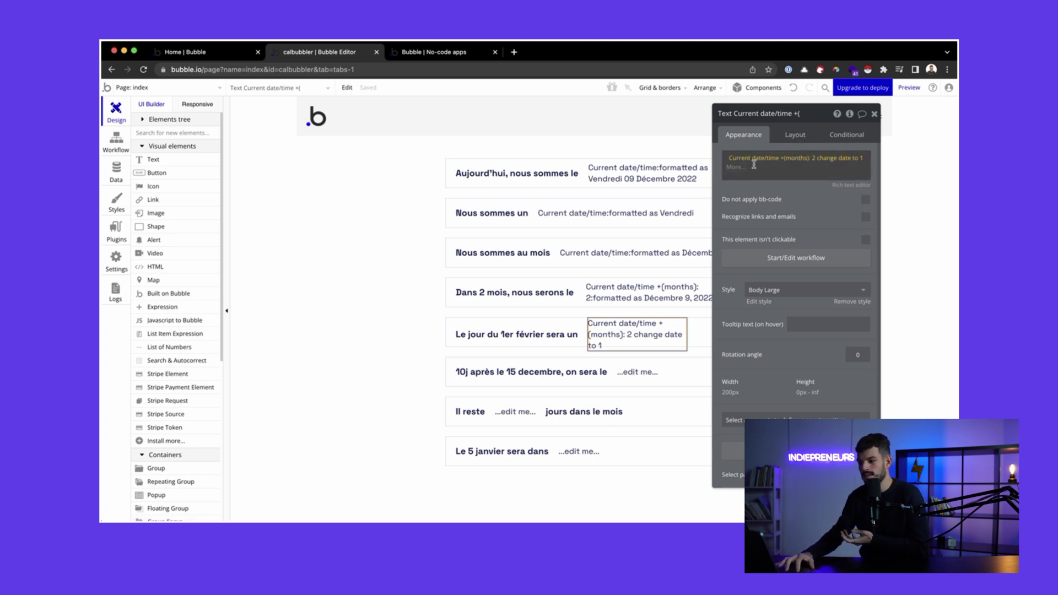
# - Append a rounded down to operator with the date component to the "Le jour du 1er février sera un" expression
pyautogui.click(735, 167)
pyautogui.scroll(-5, 773, 301)
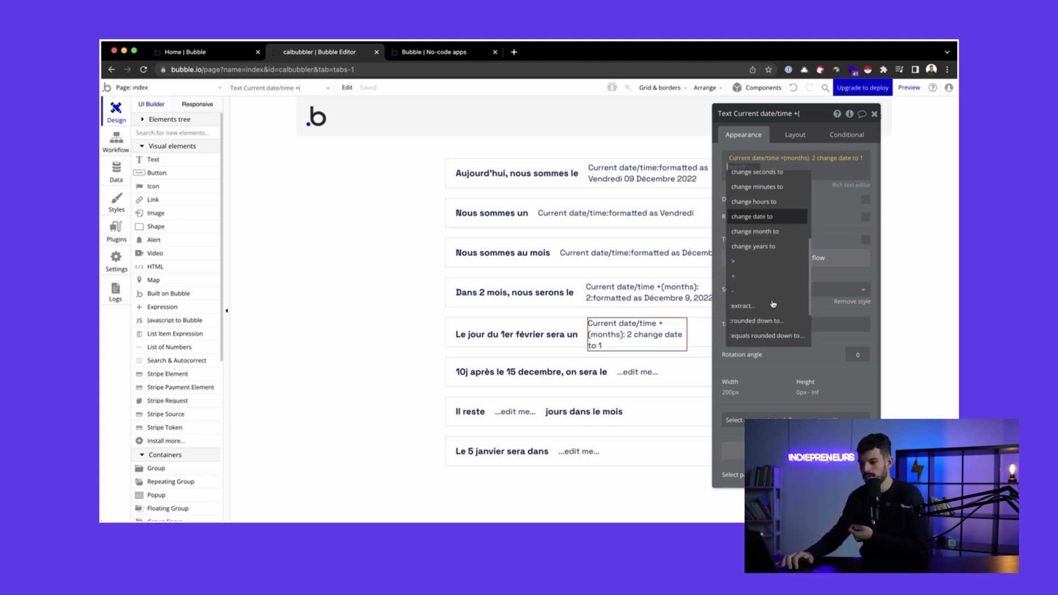
pyautogui.click(773, 314)
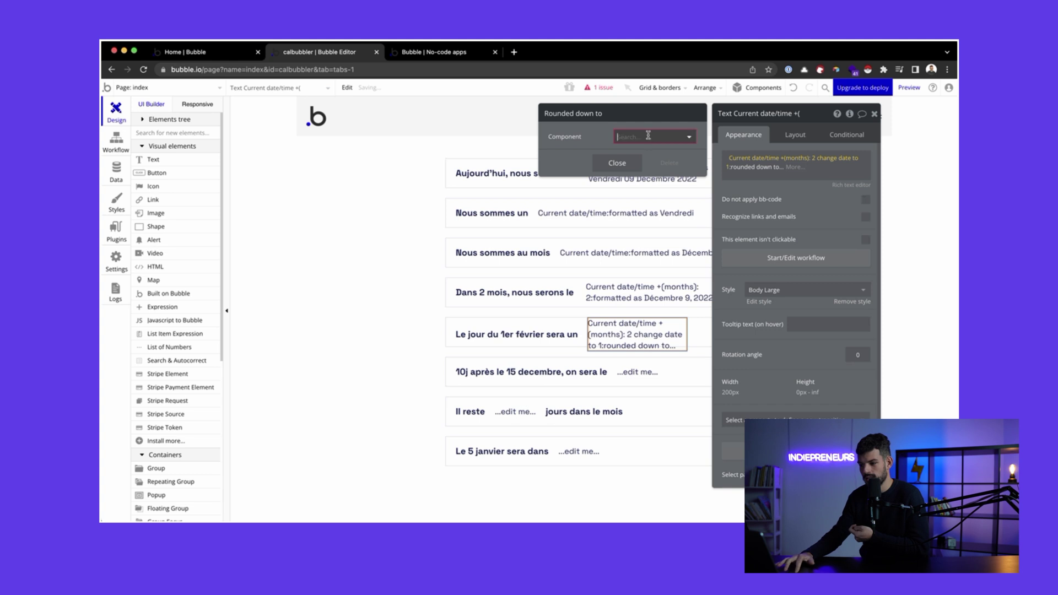
pyautogui.click(647, 137)
pyautogui.click(636, 198)
pyautogui.click(617, 163)
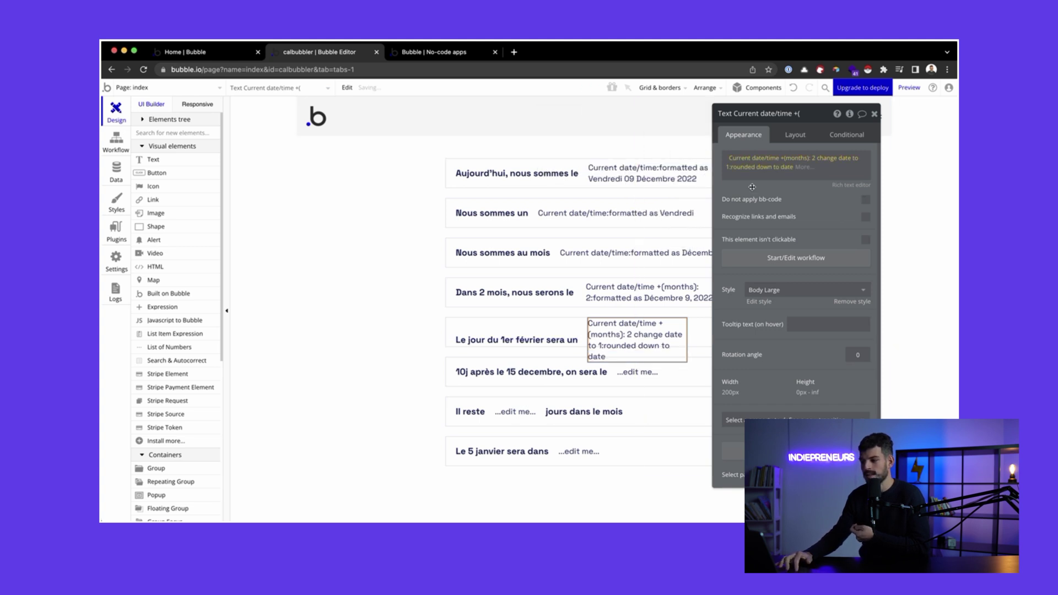
# - Append a formatted as operator to the "Le jour du 1er février sera un" expression with the "Décembre 9, 2022" format type
pyautogui.click(800, 172)
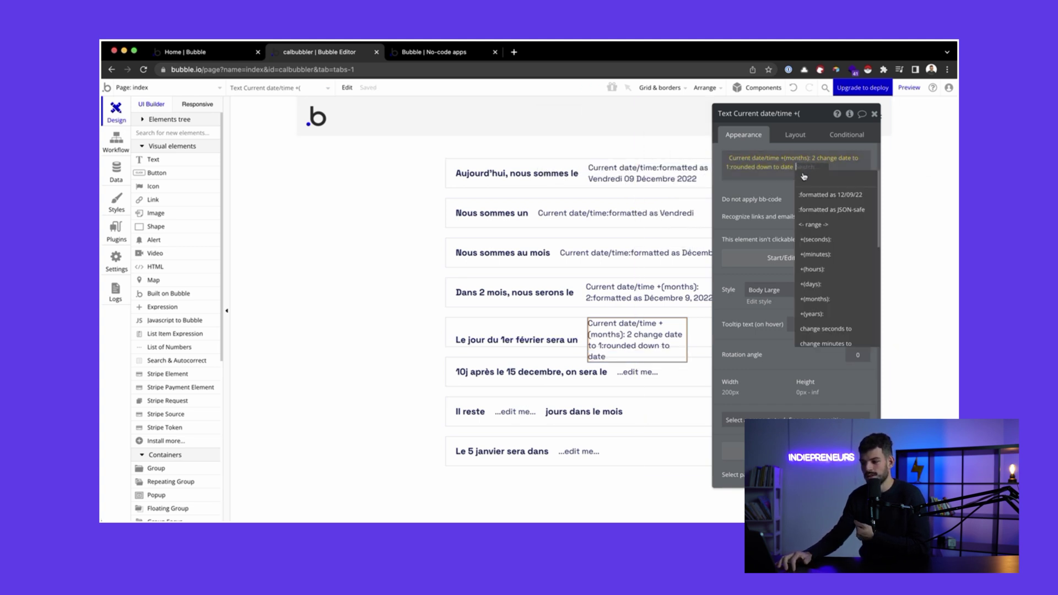
pyautogui.click(807, 196)
pyautogui.click(628, 136)
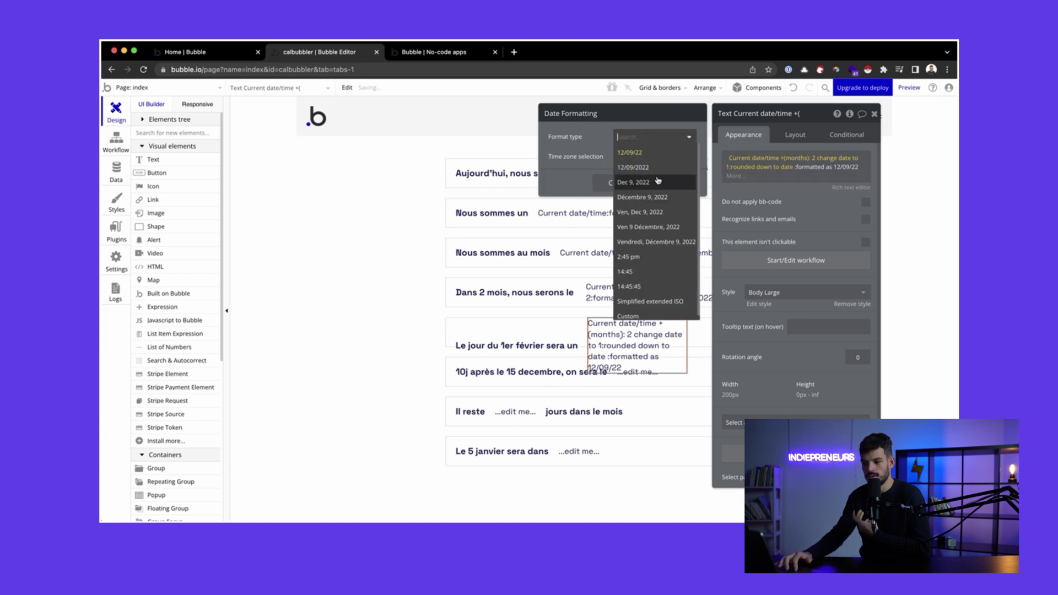
pyautogui.click(630, 192)
pyautogui.click(631, 190)
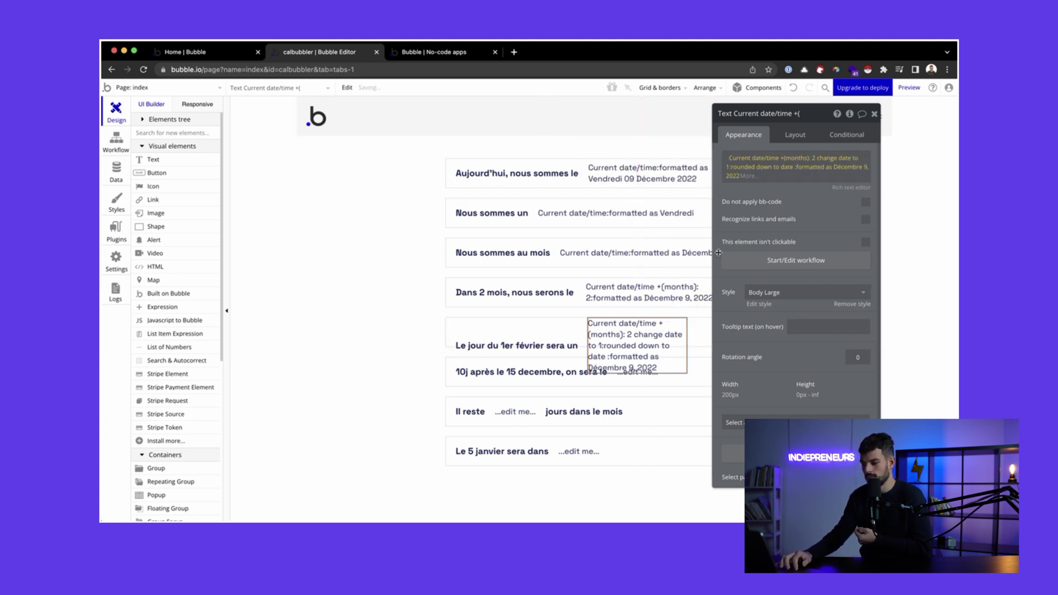
# - Turn off fixed width for the "Le jour du 1er février sera un" date text and check its line in the page preview
pyautogui.click(794, 135)
pyautogui.click(865, 252)
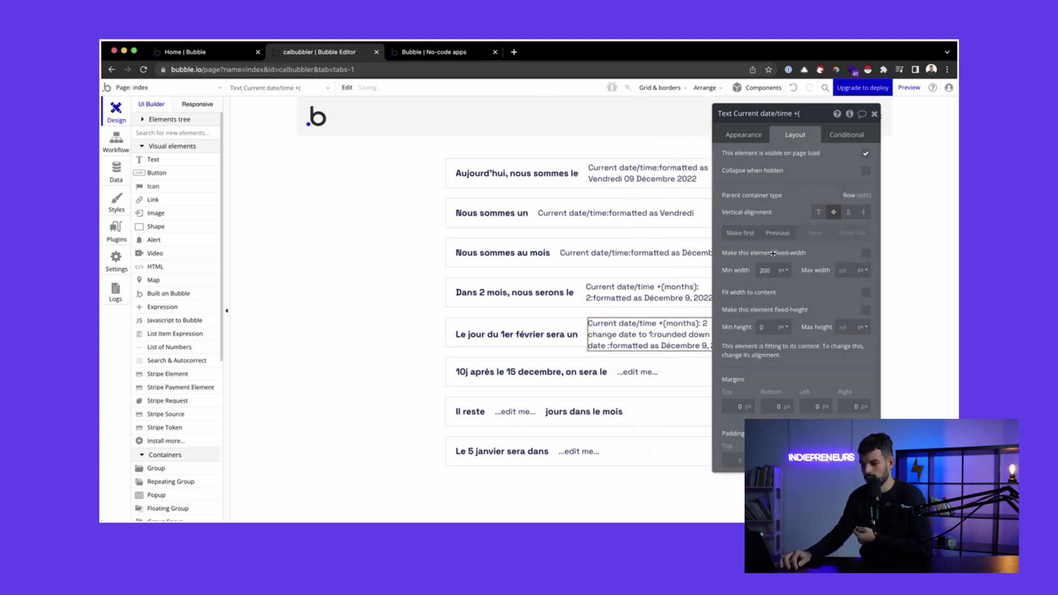
pyautogui.click(909, 88)
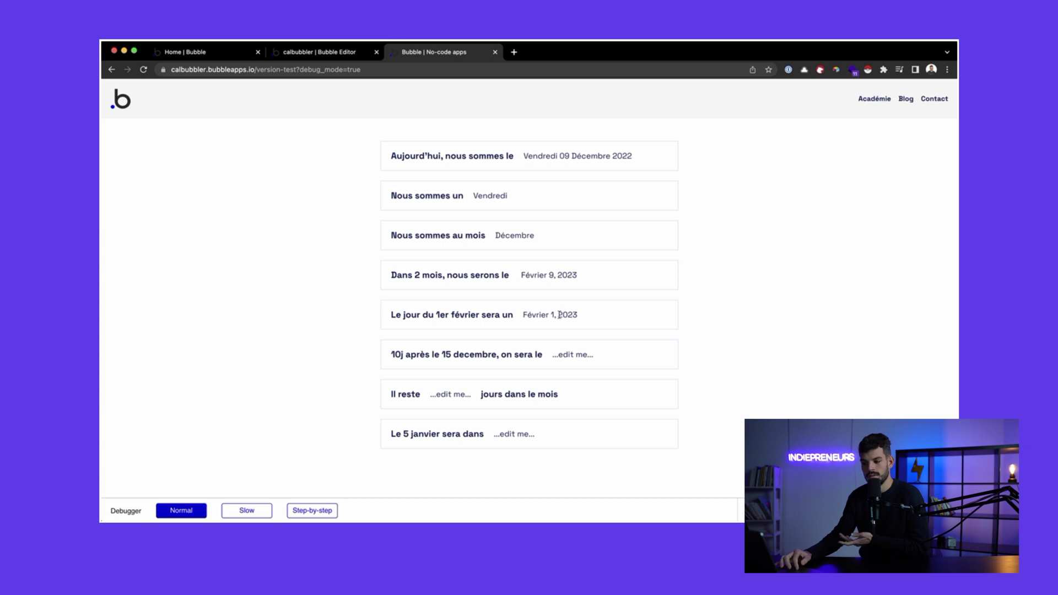
pyautogui.hotkey('ctrl', 'shift', 'Tab')
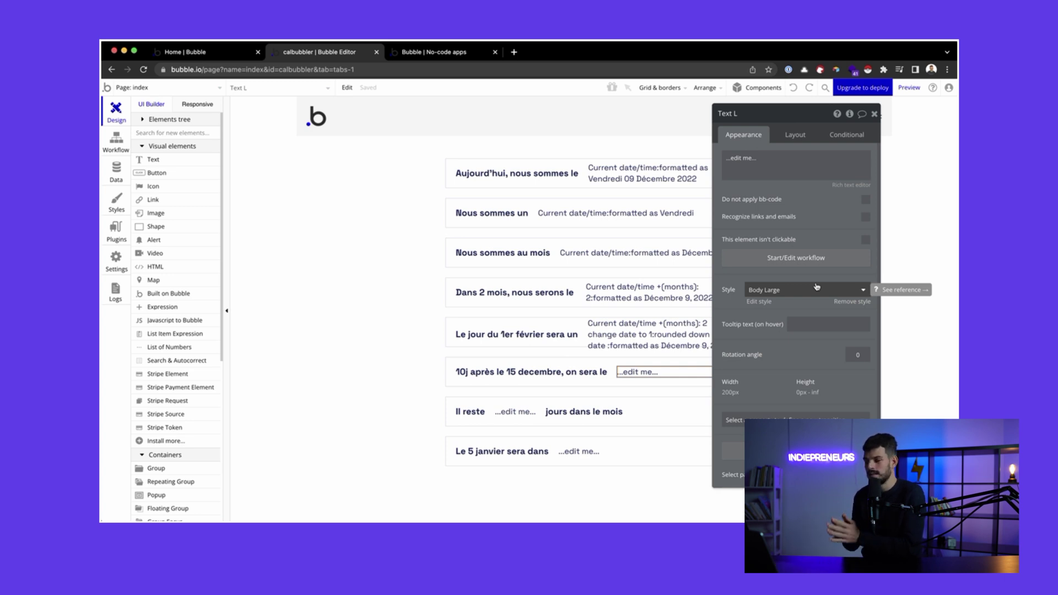
# - Replace the placeholder on the "10j après le 15 decembre, on sera le" line with an Arbitrary date/time set to December 15, 2022
pyautogui.click(738, 158)
pyautogui.hotkey('ctrl', 'a')
pyautogui.press('BackSpace')
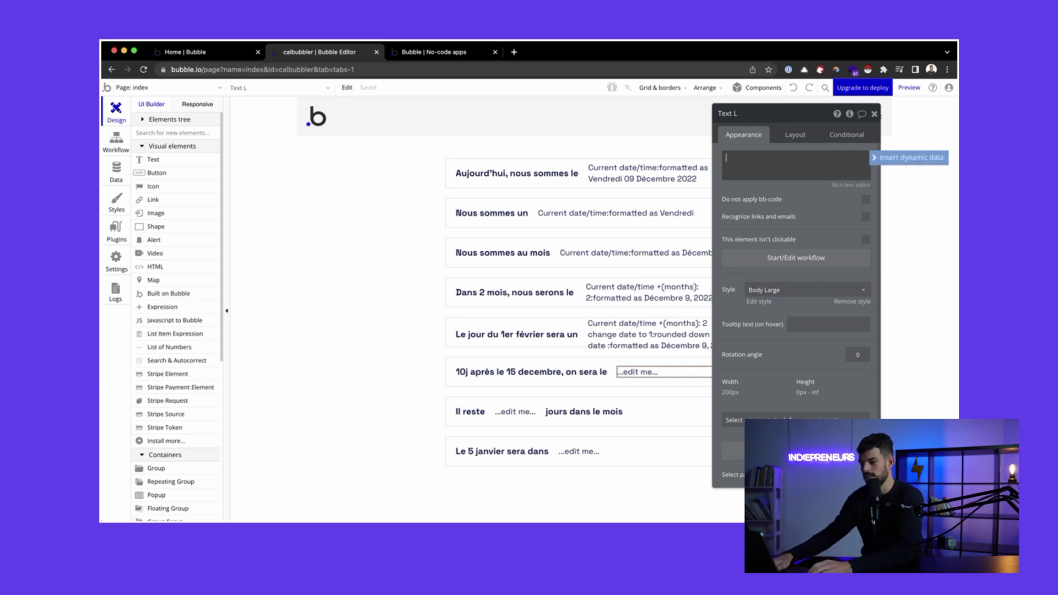
pyautogui.click(880, 159)
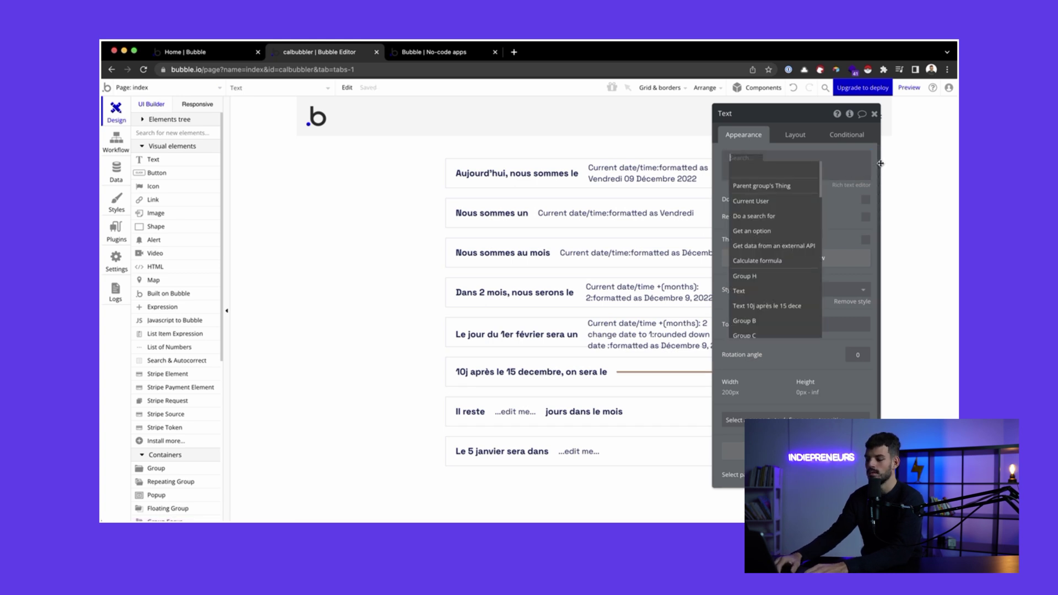
pyautogui.scroll(-2, 782, 220)
pyautogui.click(786, 200)
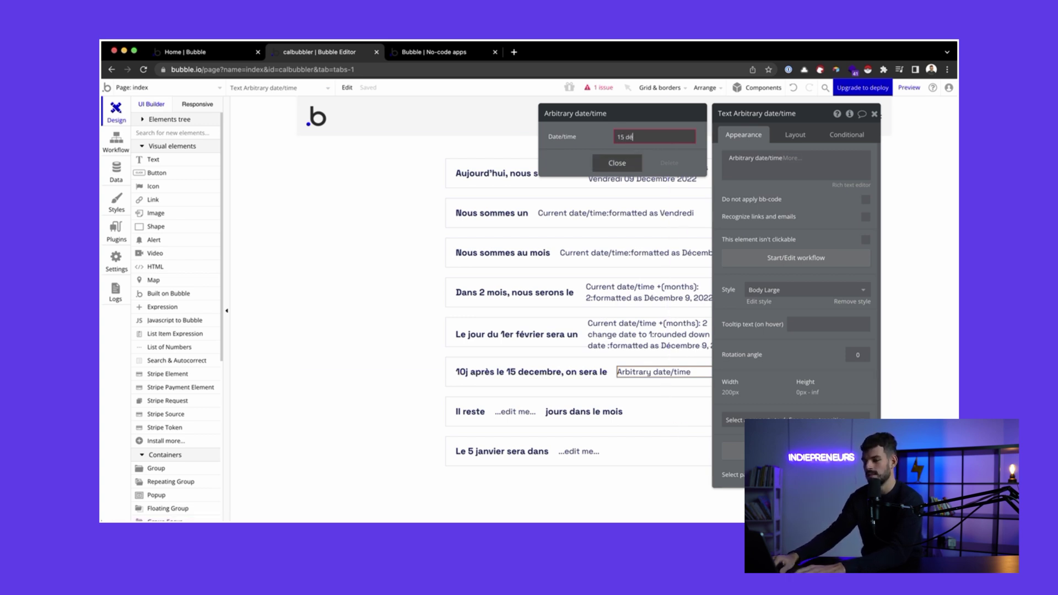
pyautogui.click(625, 163)
# - Reopen the arbitrary date/time value and examine its full text, including the time and time zone
pyautogui.click(754, 158)
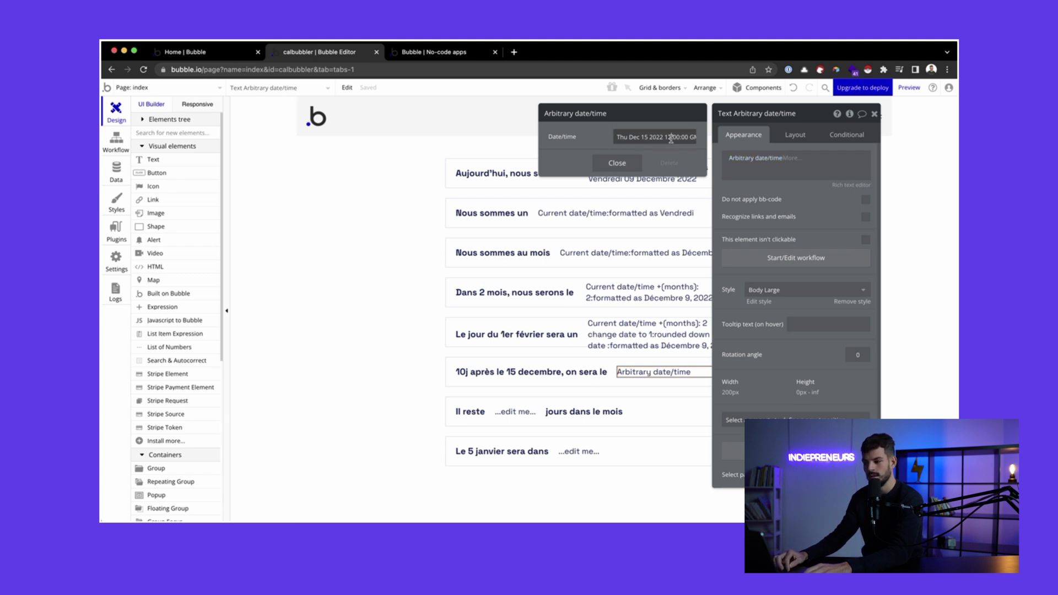
pyautogui.tripleClick(632, 137)
pyautogui.click(631, 137)
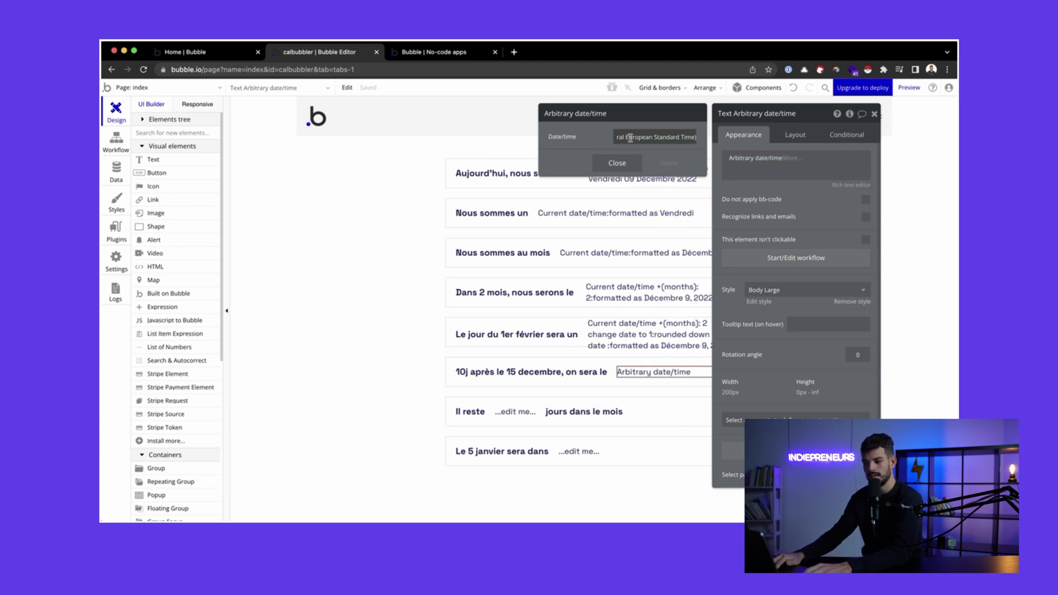
pyautogui.press('Left')
pyautogui.press('Left')
pyautogui.press('Left')
pyautogui.press('Left')
pyautogui.press('Left')
pyautogui.press('Left')
pyautogui.press('Left')
pyautogui.press('Left')
pyautogui.press('Left')
pyautogui.press('Left')
pyautogui.press('Left')
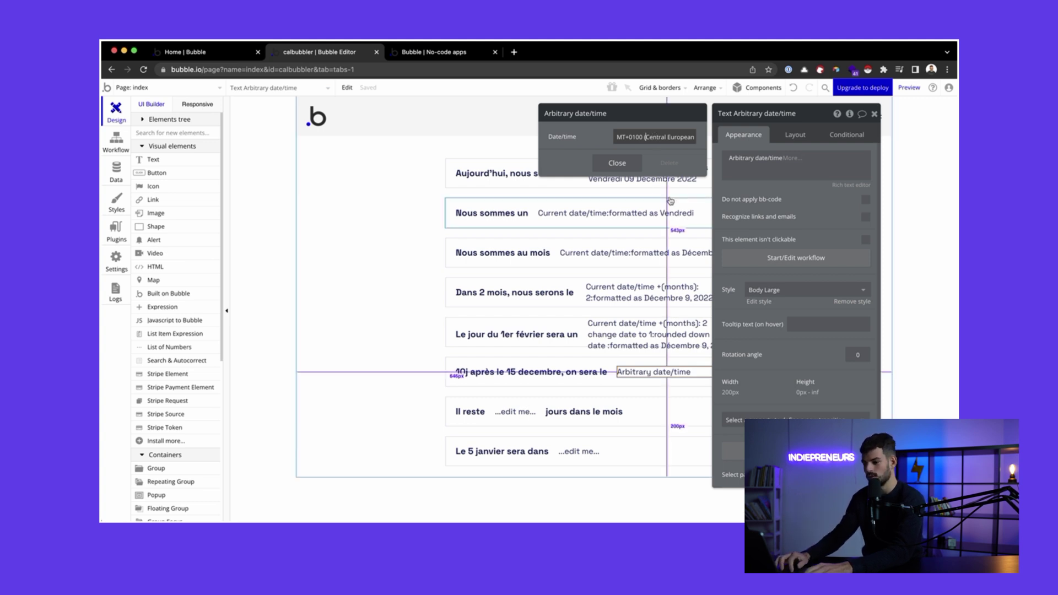
pyautogui.click(617, 163)
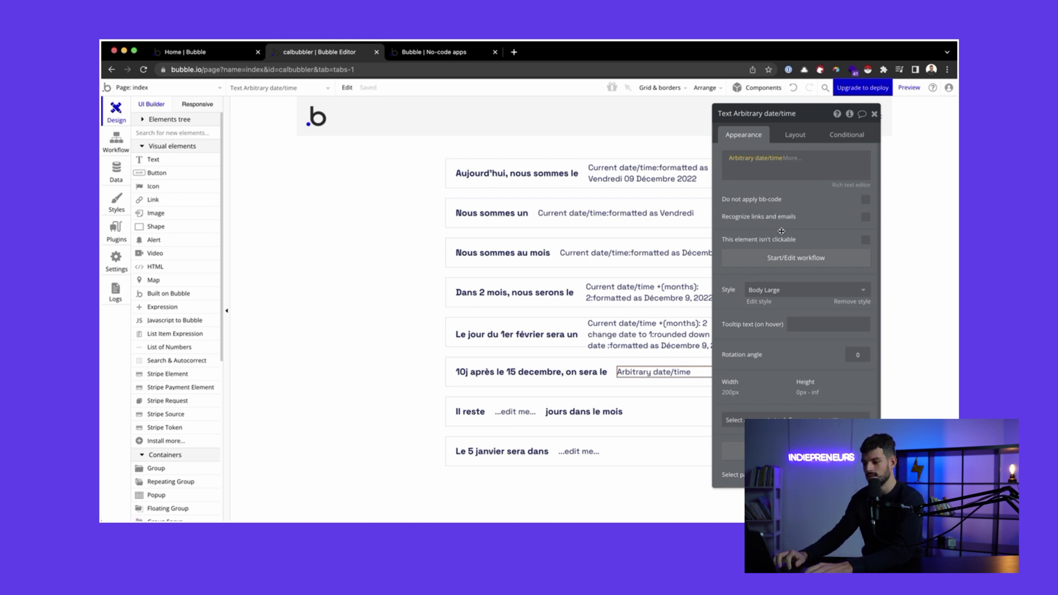
# - Append +(days): 10 to the arbitrary date/time and format the result as "Ven 9 Décembre, 2022"
pyautogui.click(792, 160)
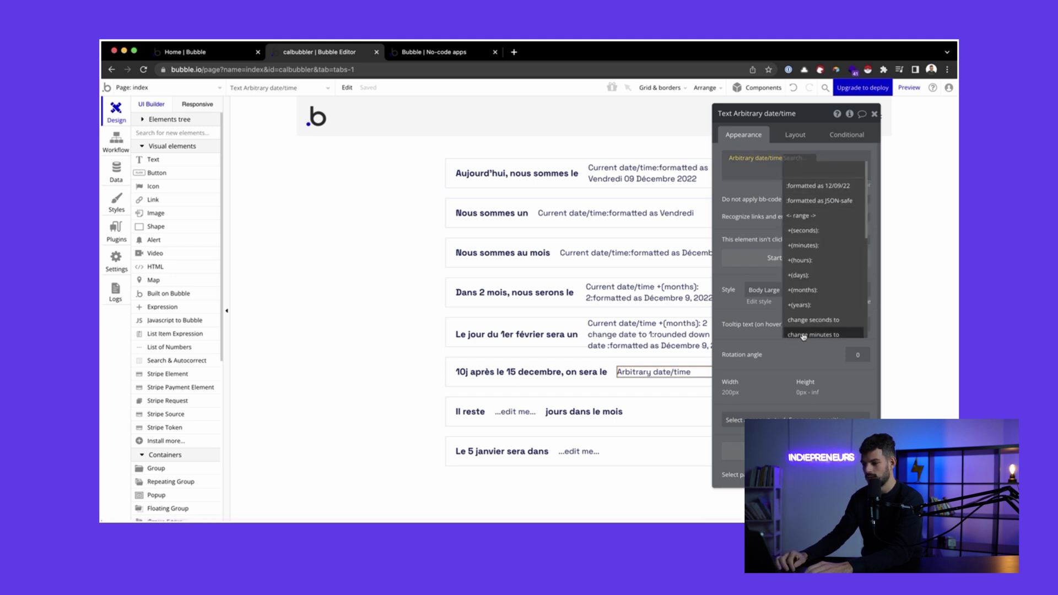
pyautogui.click(799, 275)
pyautogui.write('10')
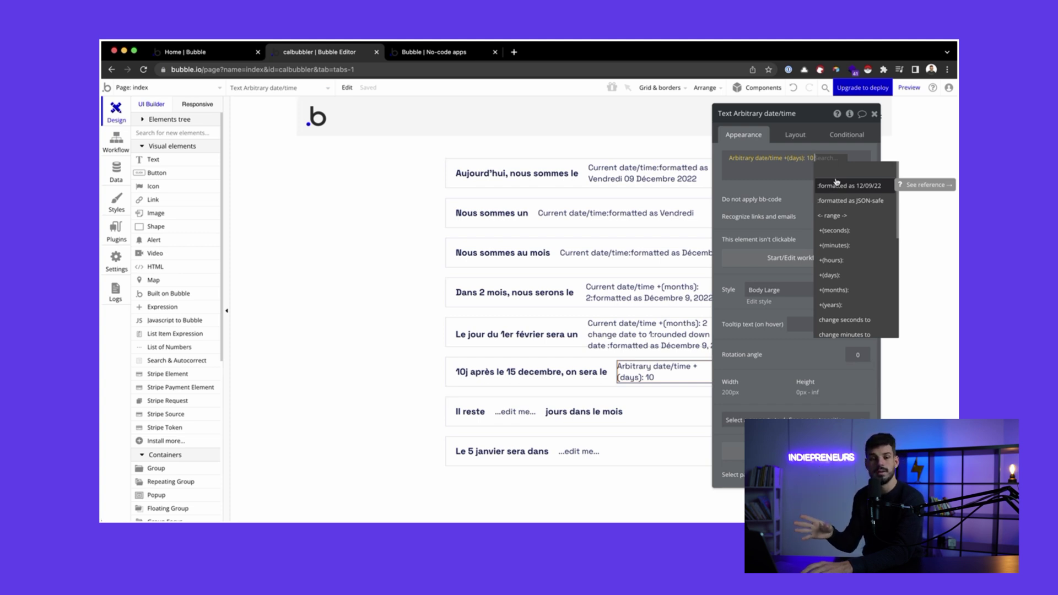
pyautogui.click(837, 184)
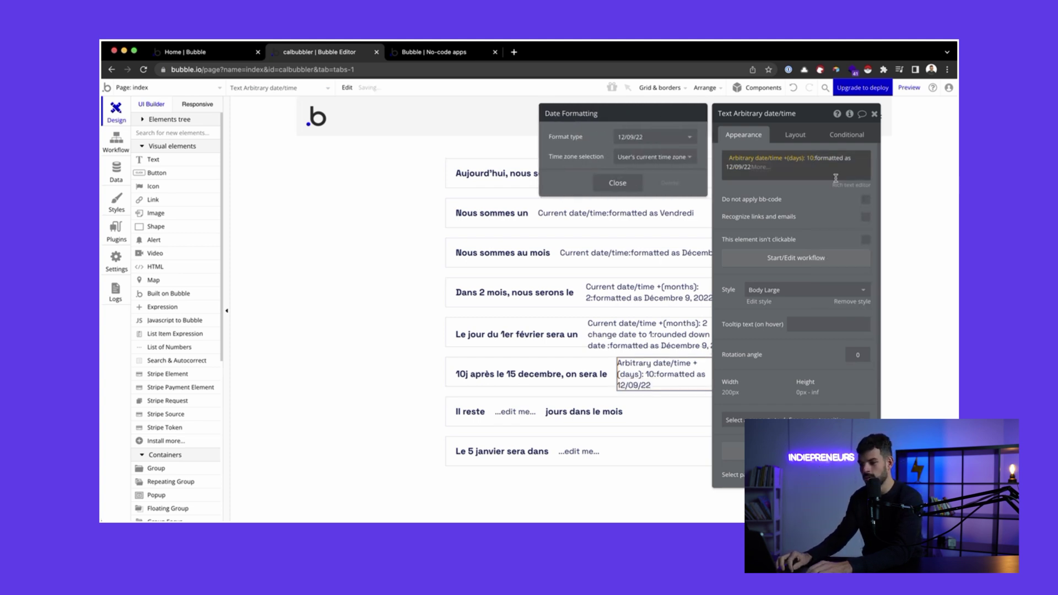
pyautogui.click(653, 137)
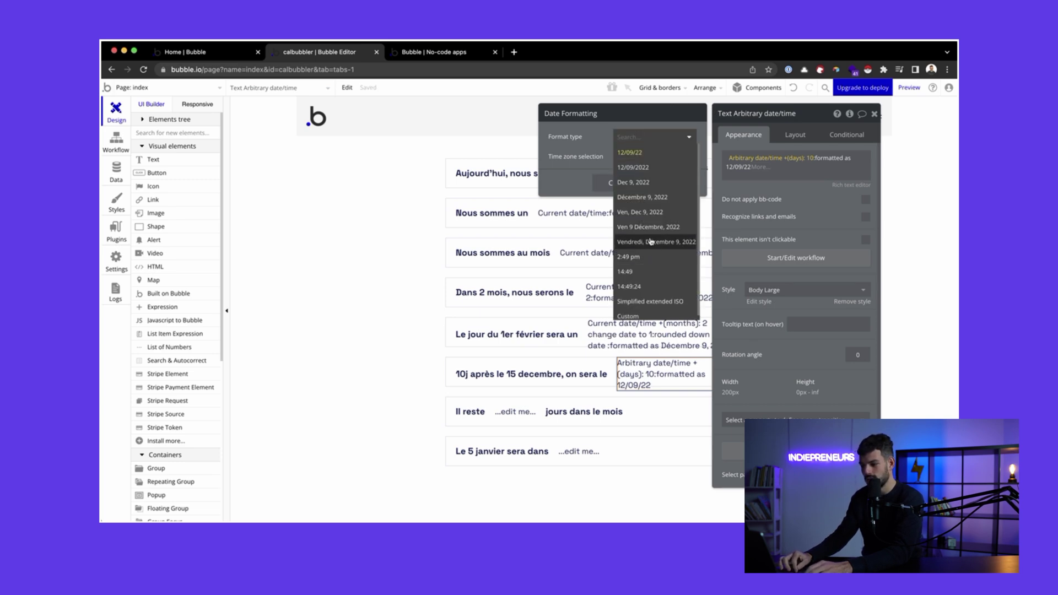
pyautogui.click(650, 226)
pyautogui.click(631, 183)
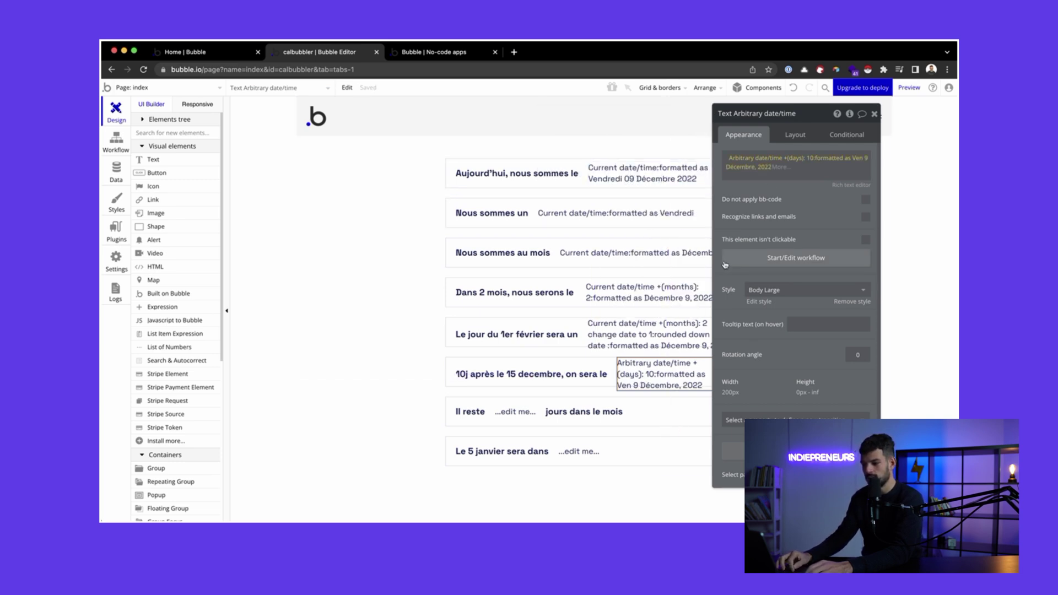
# - Turn off fixed width for the "10j après le 15 decembre, on sera le" date text and check its line in the page preview
pyautogui.click(809, 135)
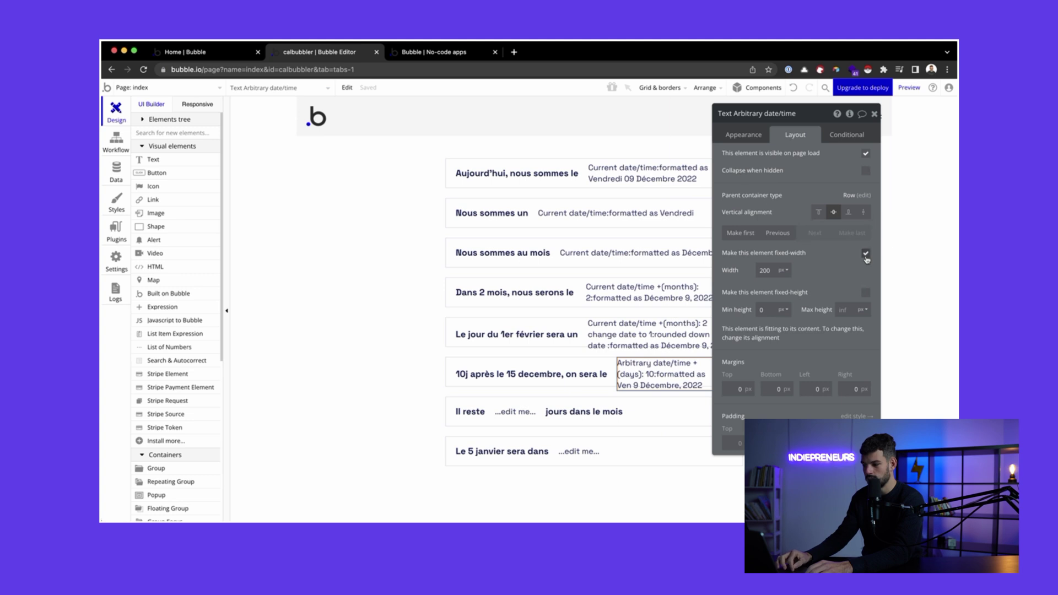
pyautogui.click(866, 253)
pyautogui.click(417, 53)
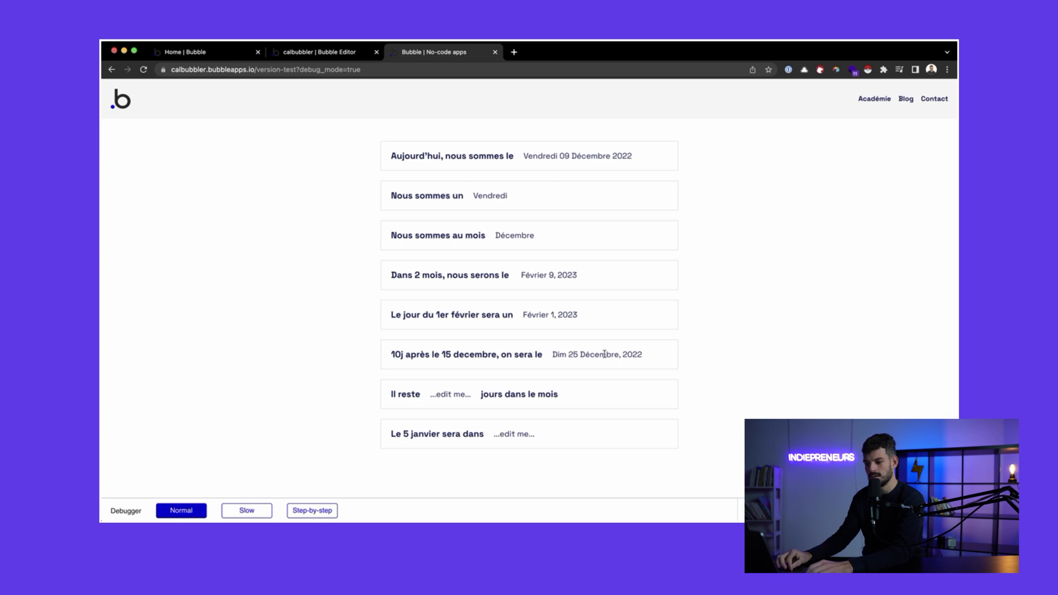
pyautogui.hotkey('ctrl', 'shift', 'Tab')
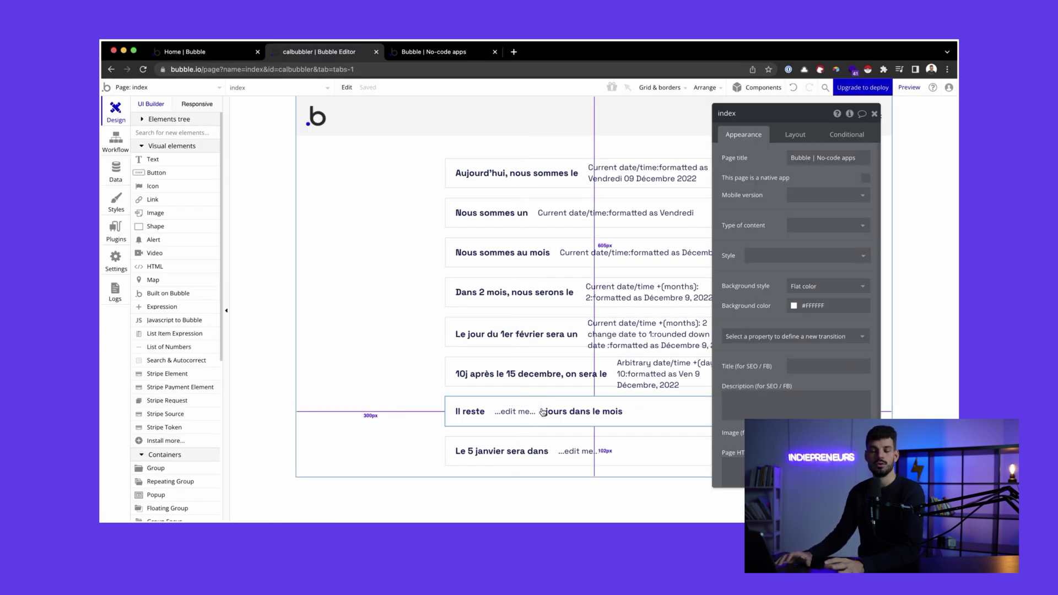
# - Replace the placeholder on the "Il reste ... jours dans le mois" line with an Arbitrary date/time set to "next month"
pyautogui.click(530, 410)
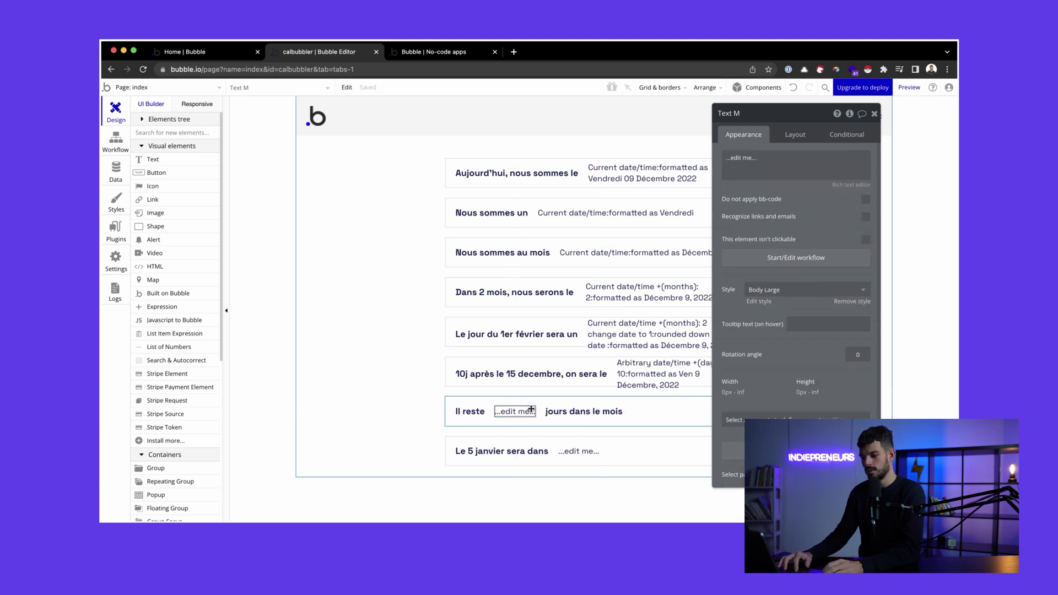
pyautogui.click(781, 164)
pyautogui.hotkey('ctrl', 'a')
pyautogui.press('BackSpace')
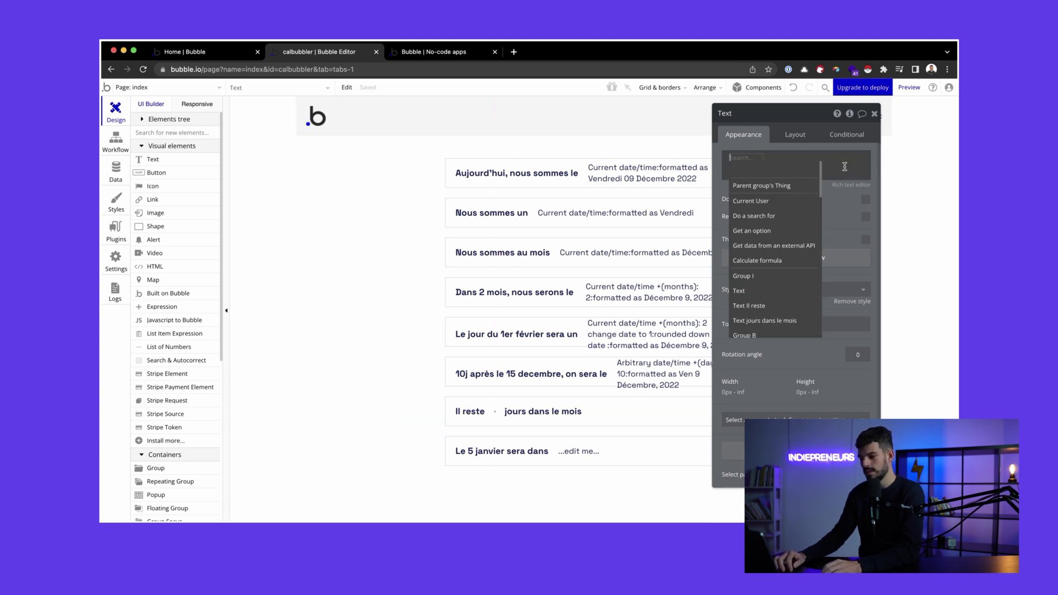
pyautogui.write('ar')
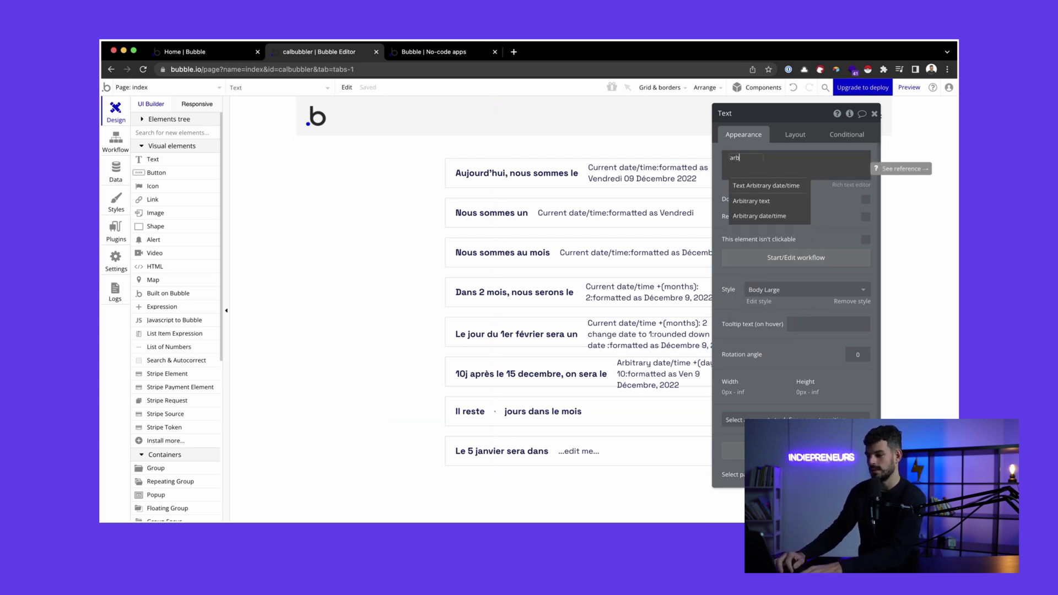
pyautogui.write('b')
pyautogui.click(787, 216)
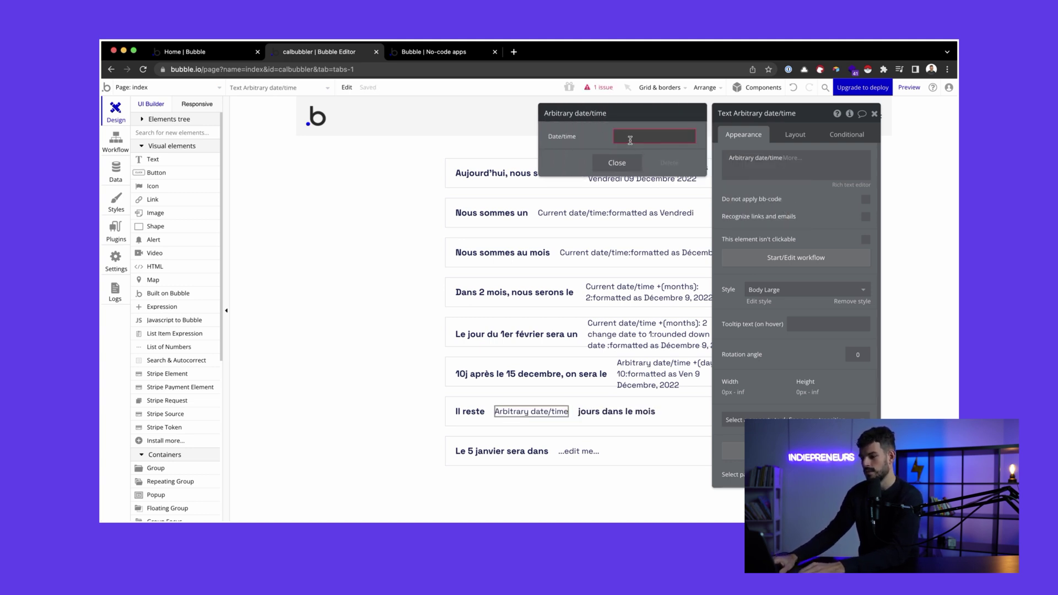
pyautogui.write('next month')
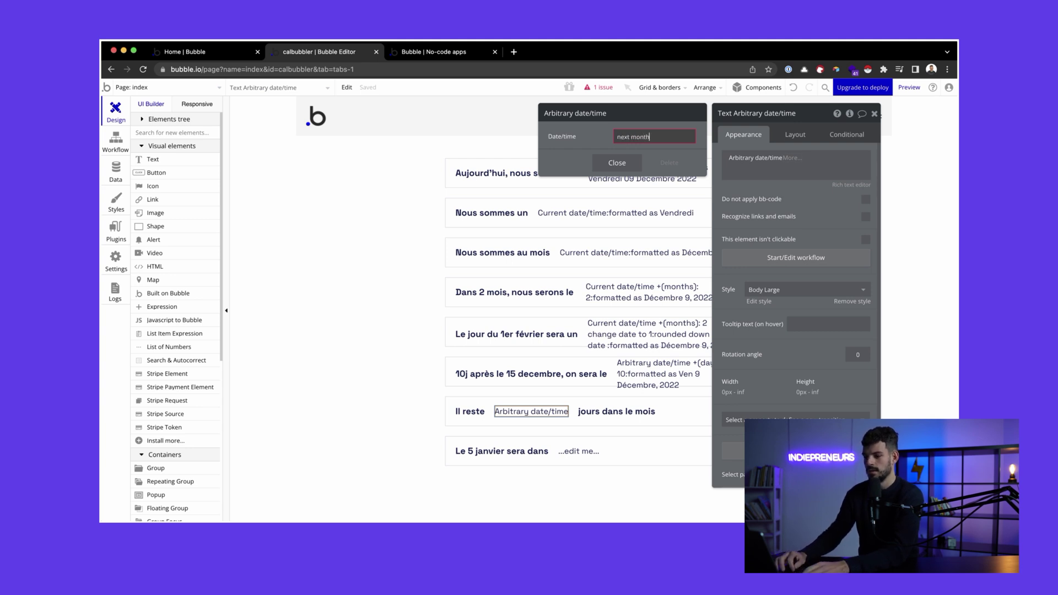
pyautogui.click(617, 162)
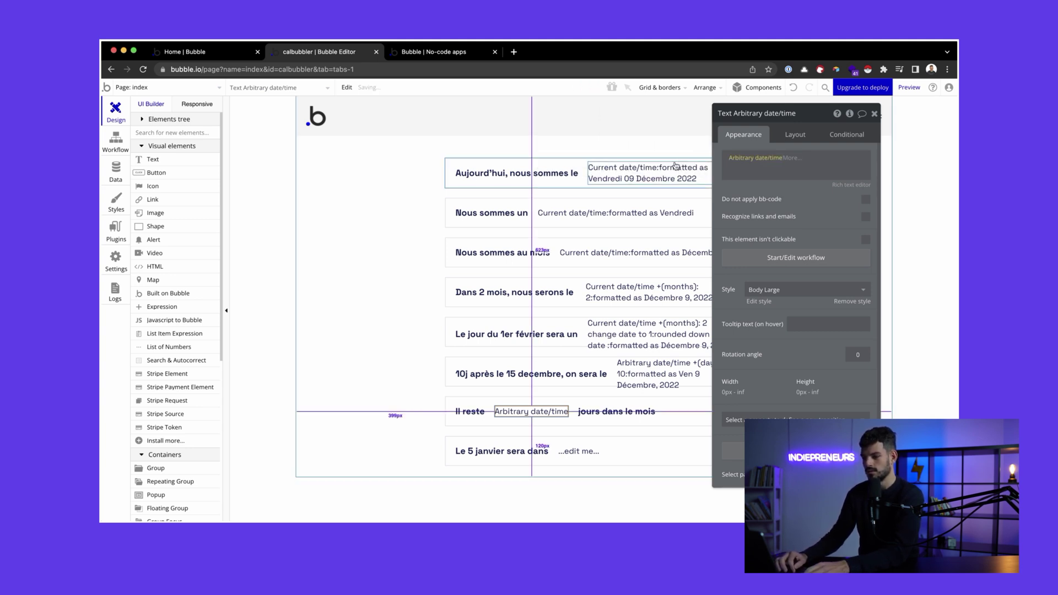
# - Append a rounded down to operator with the month component to the "Il reste" line's arbitrary date/time
pyautogui.click(782, 160)
pyautogui.click(783, 160)
pyautogui.scroll(-5, 837, 276)
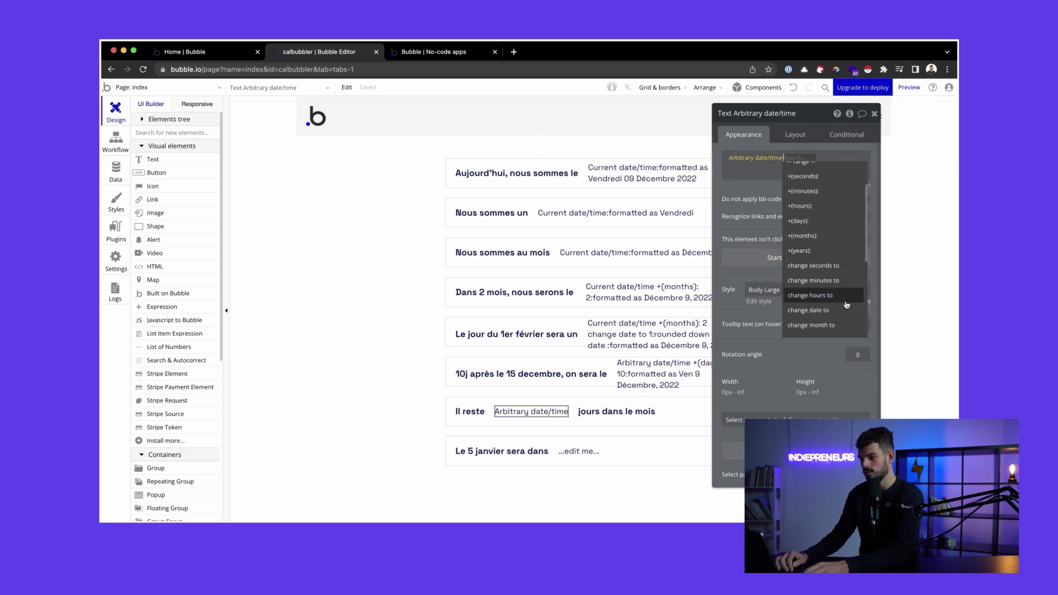
pyautogui.click(842, 308)
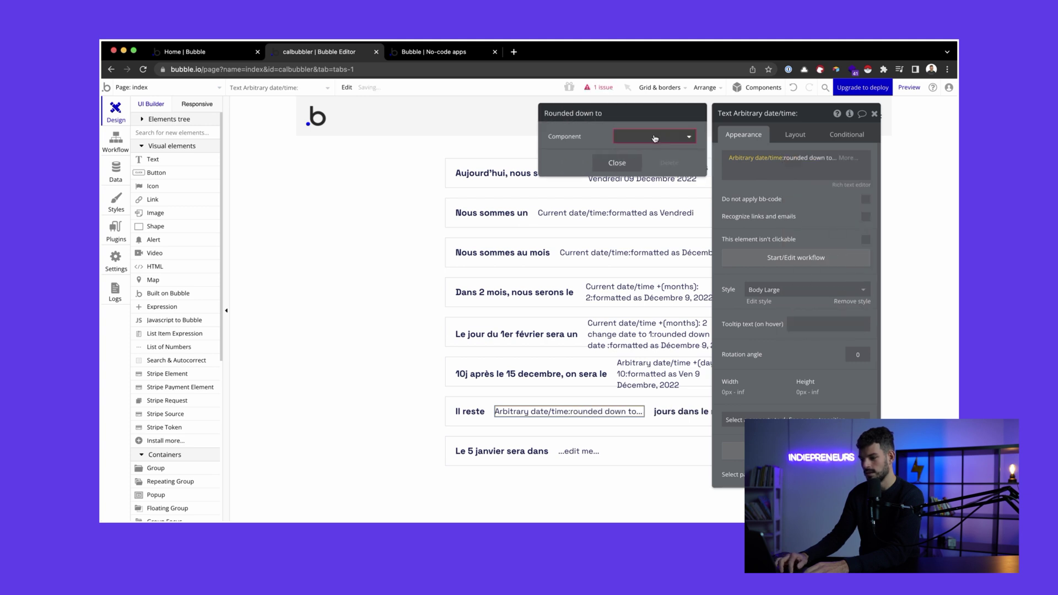
pyautogui.click(647, 135)
pyautogui.click(626, 226)
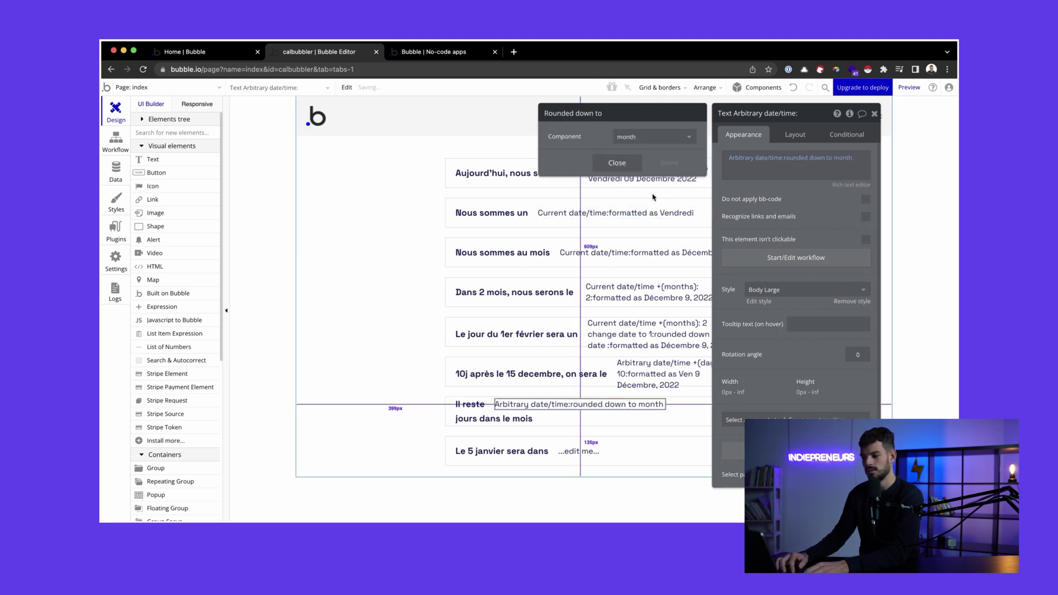
pyautogui.click(617, 164)
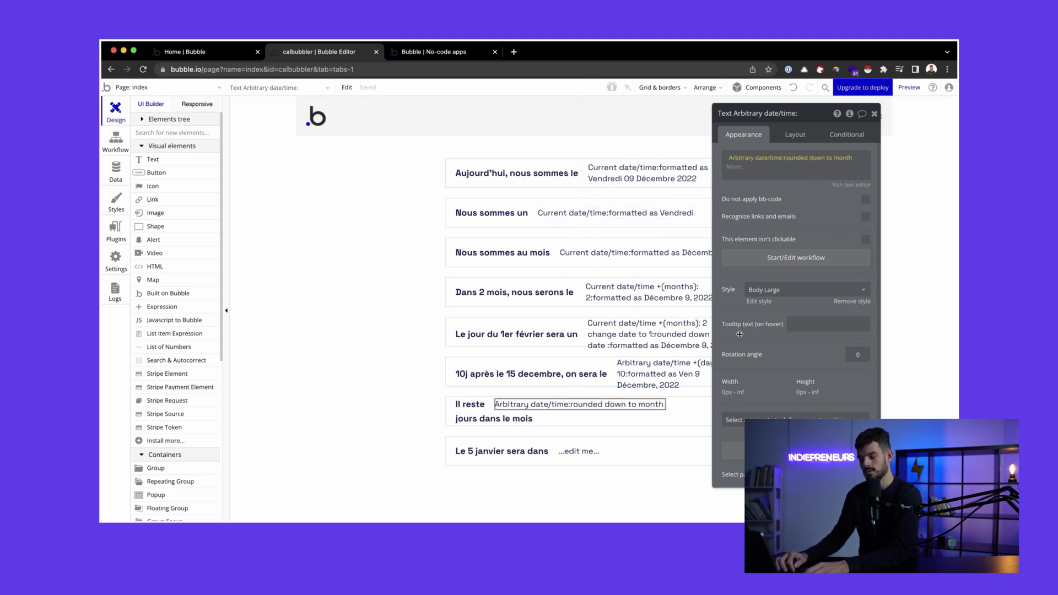
# - Subtract Current date/time from the rounded-down date on the "Il reste" line
pyautogui.click(734, 168)
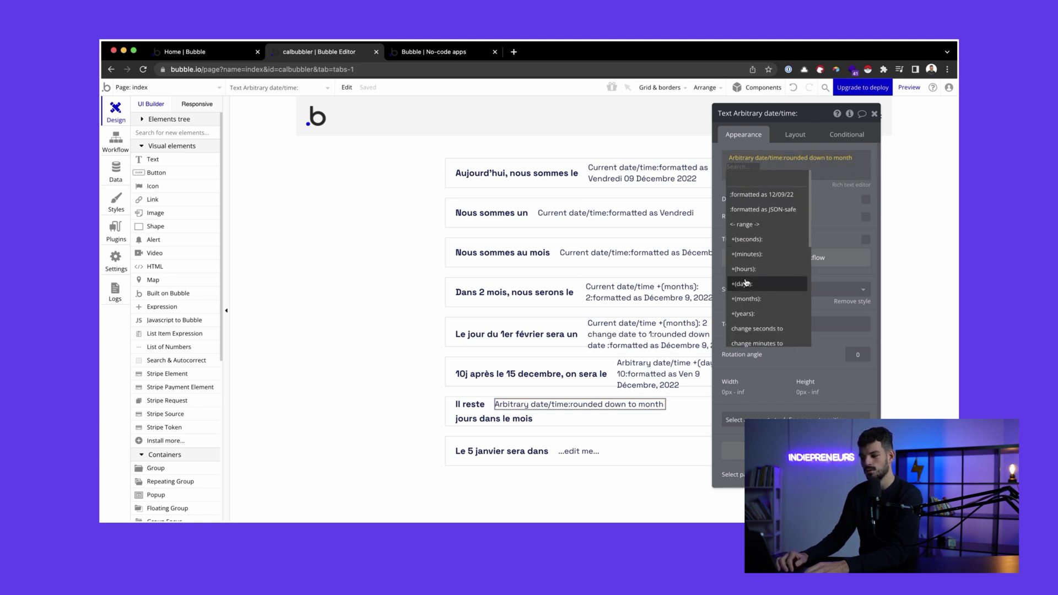
pyautogui.scroll(-2, 747, 282)
pyautogui.scroll(-3, 746, 283)
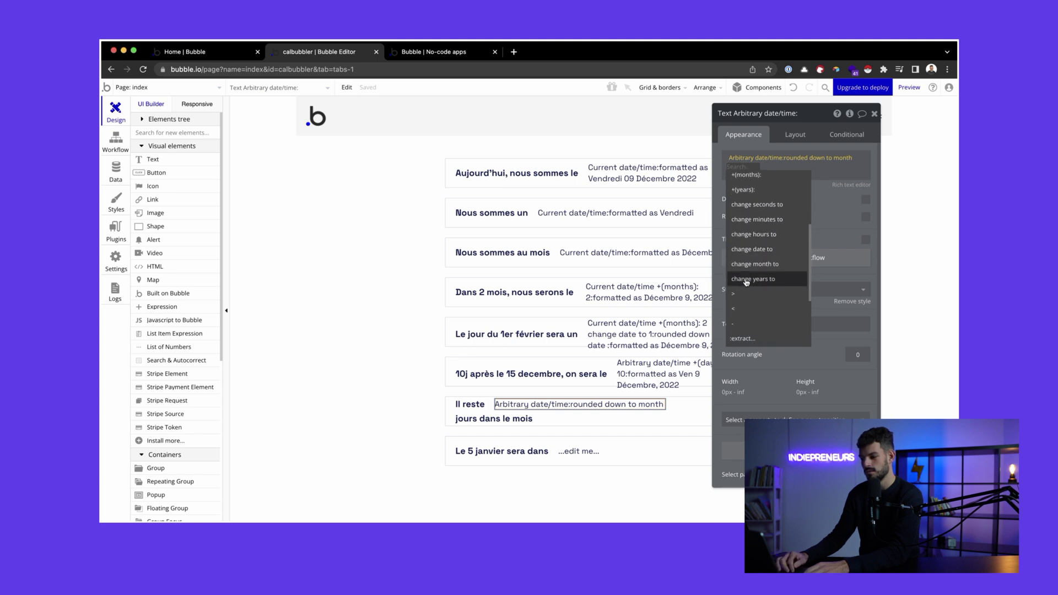
pyautogui.click(735, 332)
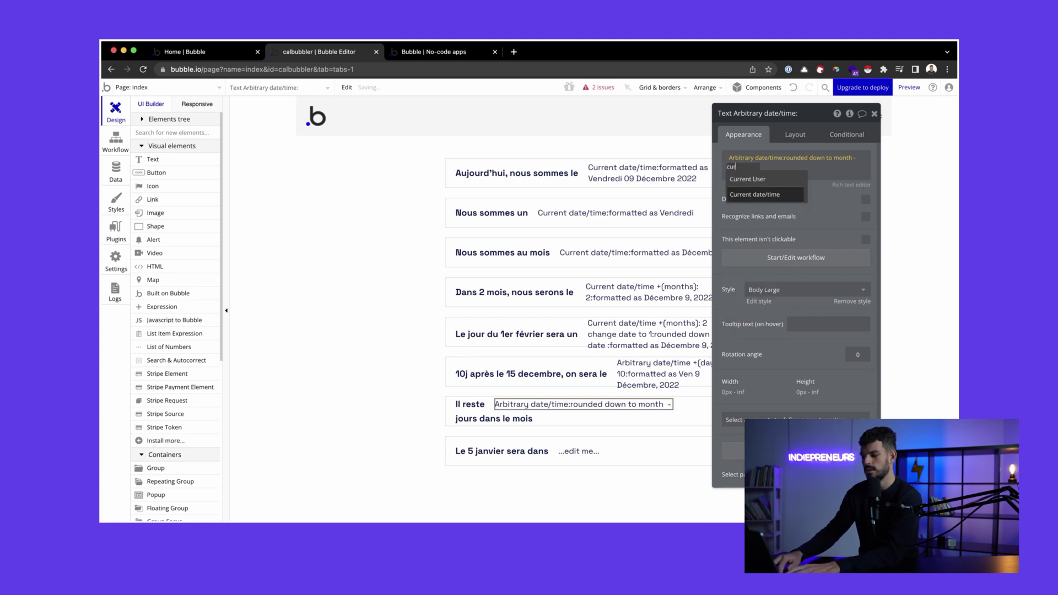
pyautogui.write('current date')
pyautogui.click(770, 189)
# - Format the date difference as days with floor applied, and check the "Il reste" line in the page preview
pyautogui.click(782, 167)
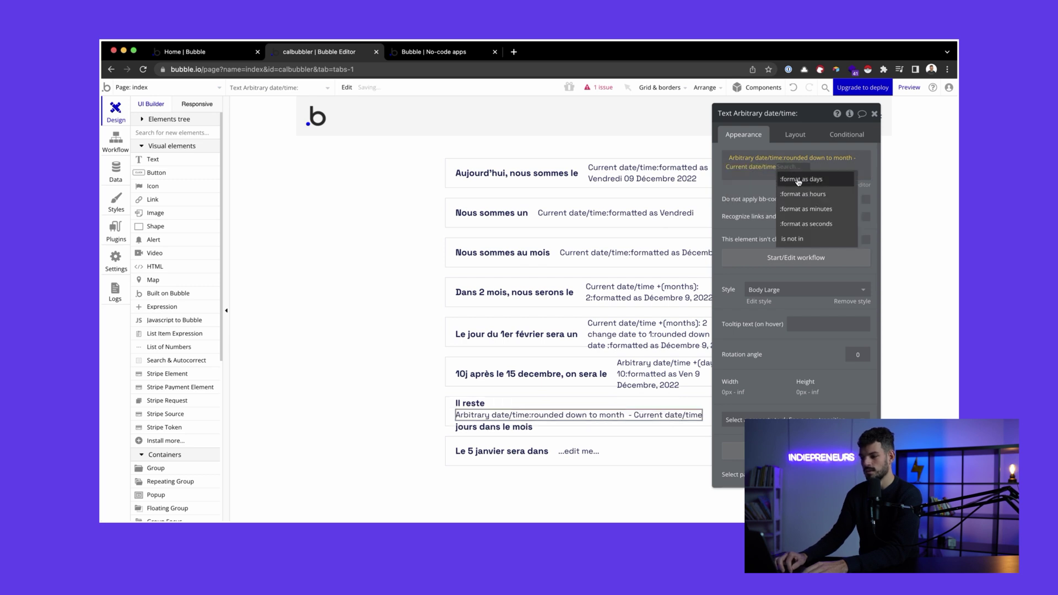
pyautogui.click(802, 184)
pyautogui.click(823, 166)
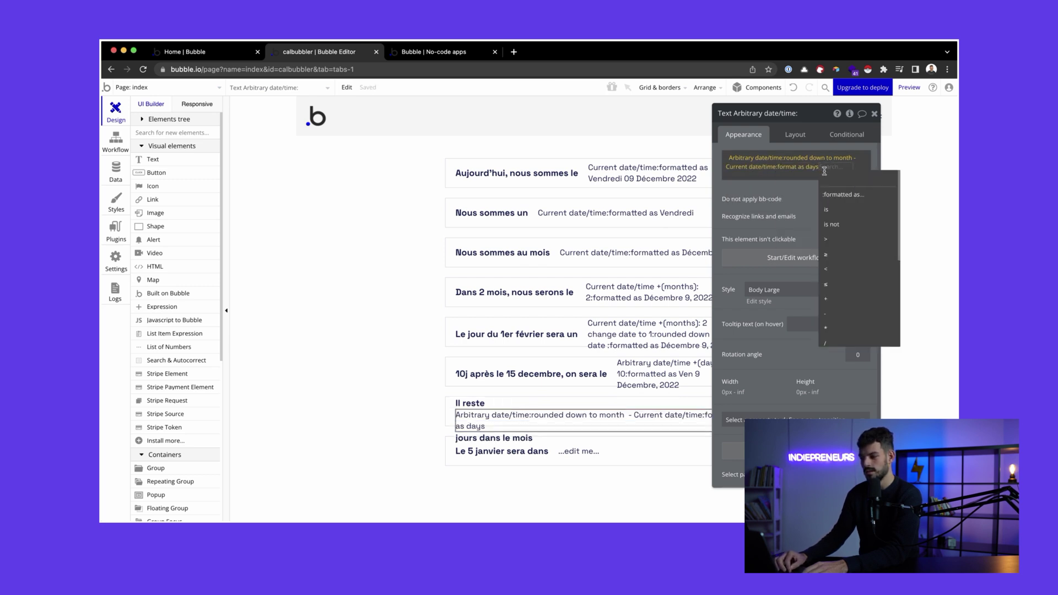
pyautogui.scroll(-3, 839, 245)
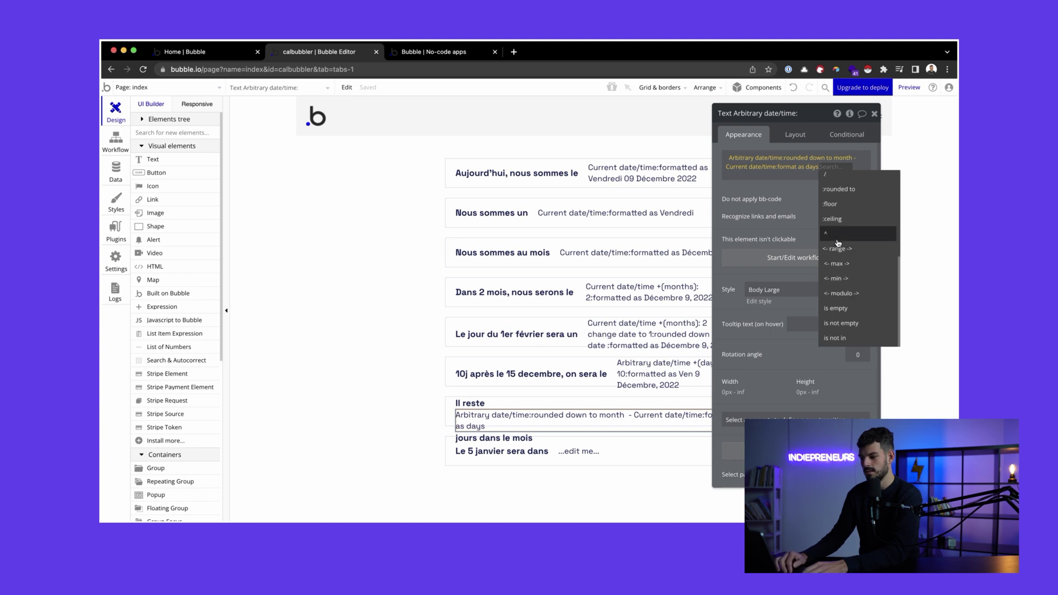
pyautogui.click(831, 204)
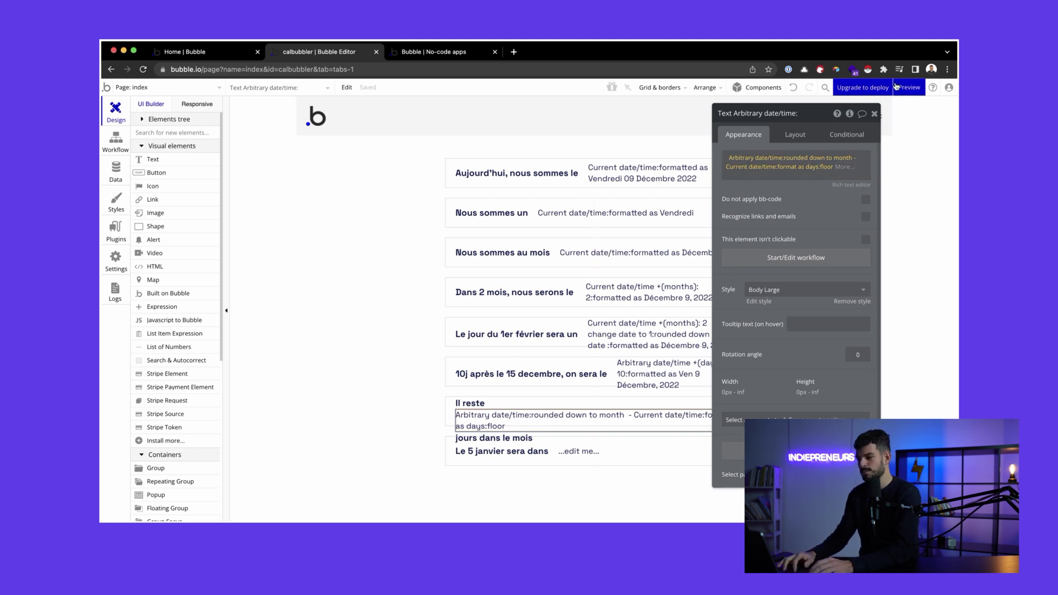
pyautogui.click(916, 88)
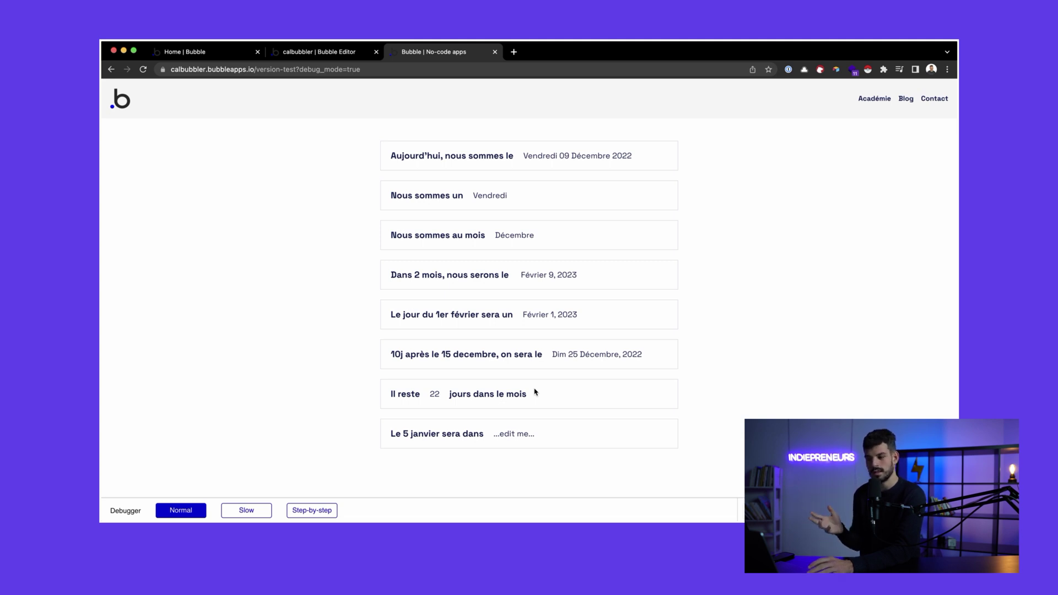
pyautogui.hotkey('ctrl', 'shift', 'Tab')
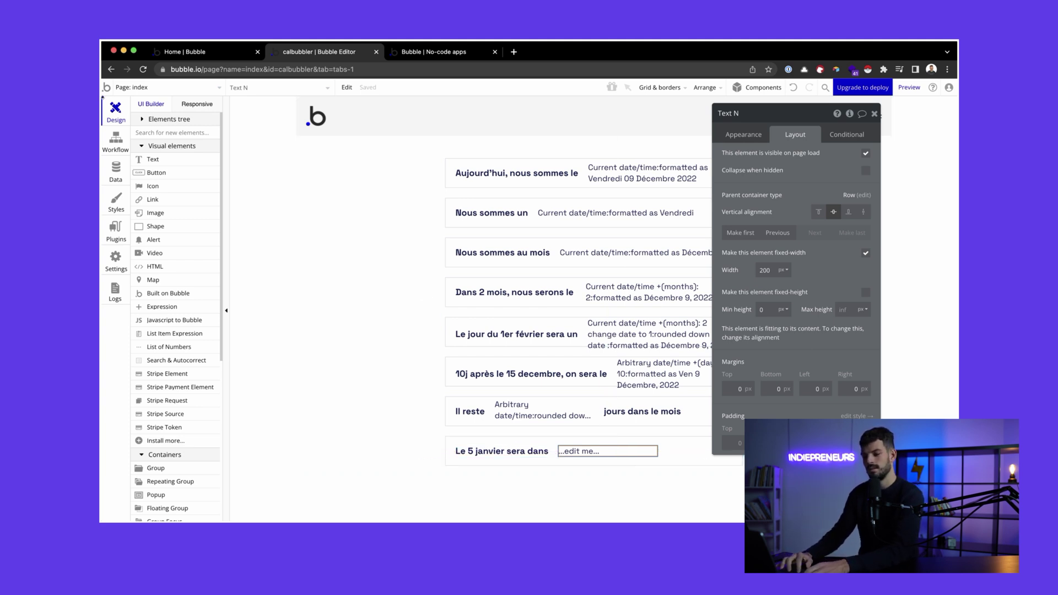
# - Search the plugin library for "relative" and install the Relative Time with Moment.js plugin
pyautogui.click(114, 230)
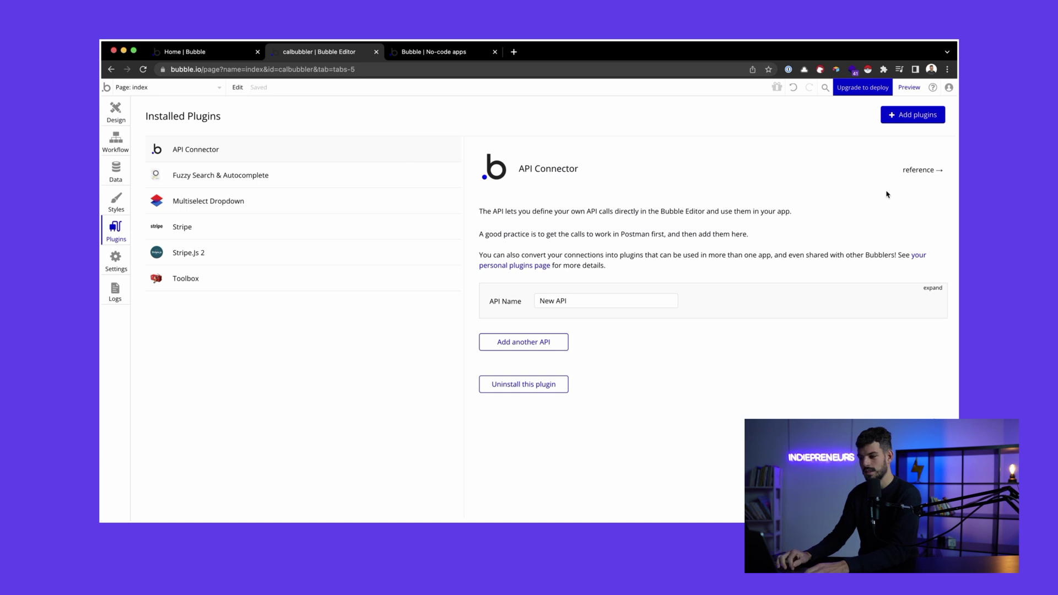
pyautogui.click(917, 114)
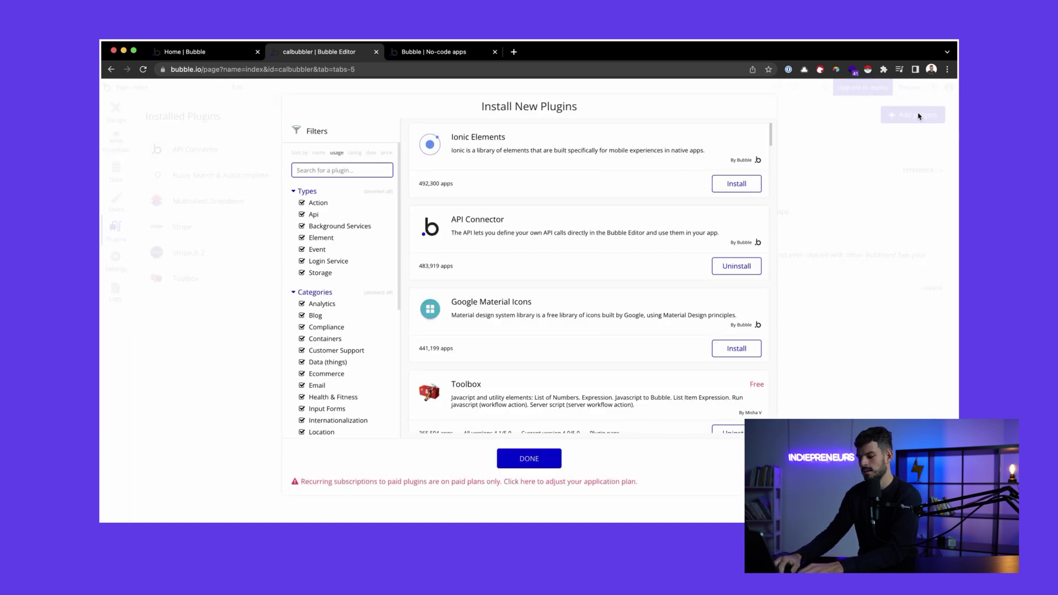
pyautogui.write('relative')
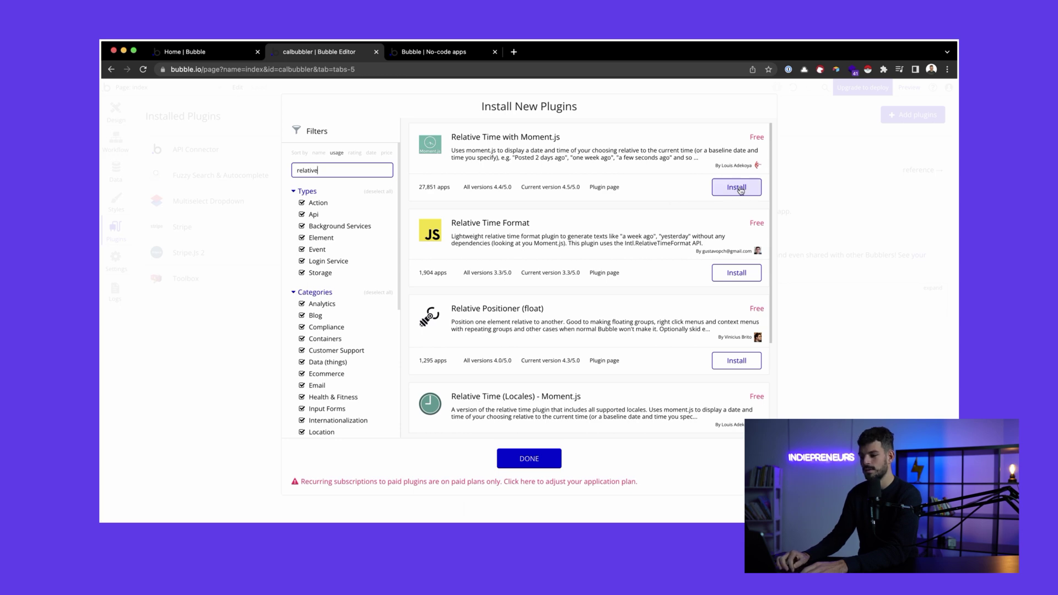
pyautogui.click(738, 188)
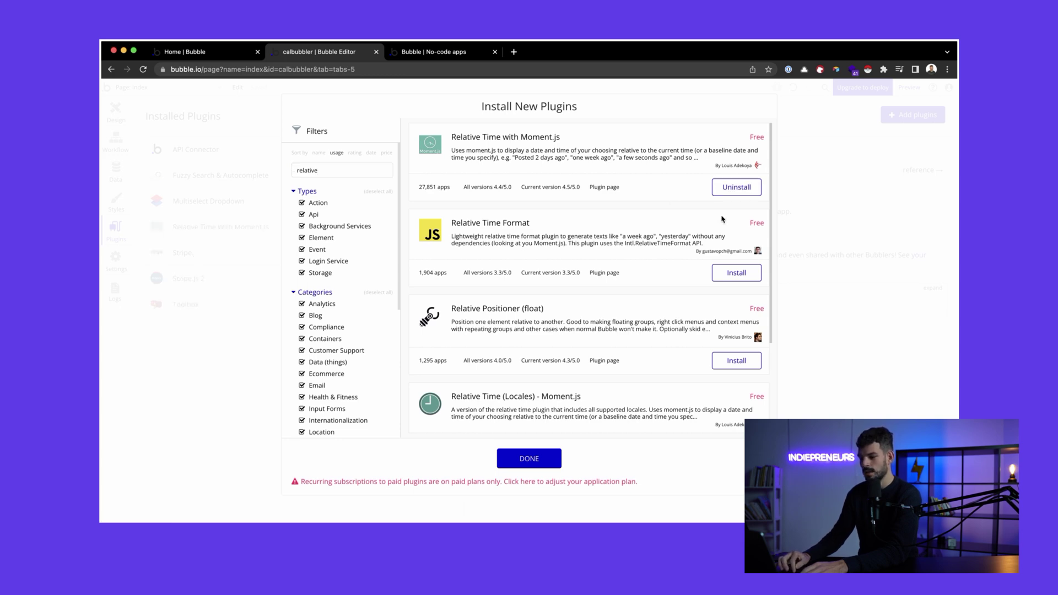
pyautogui.click(527, 459)
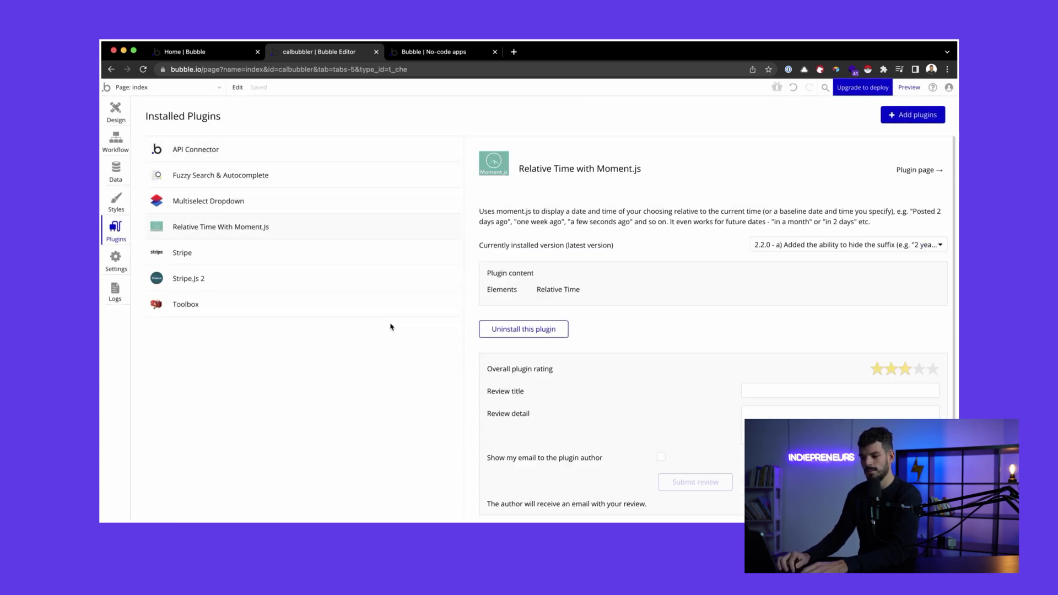
# - Uninstall Relative Time with Moment.js and install the Relative Time (Locales) - Moment.js plugin instead
pyautogui.click(547, 333)
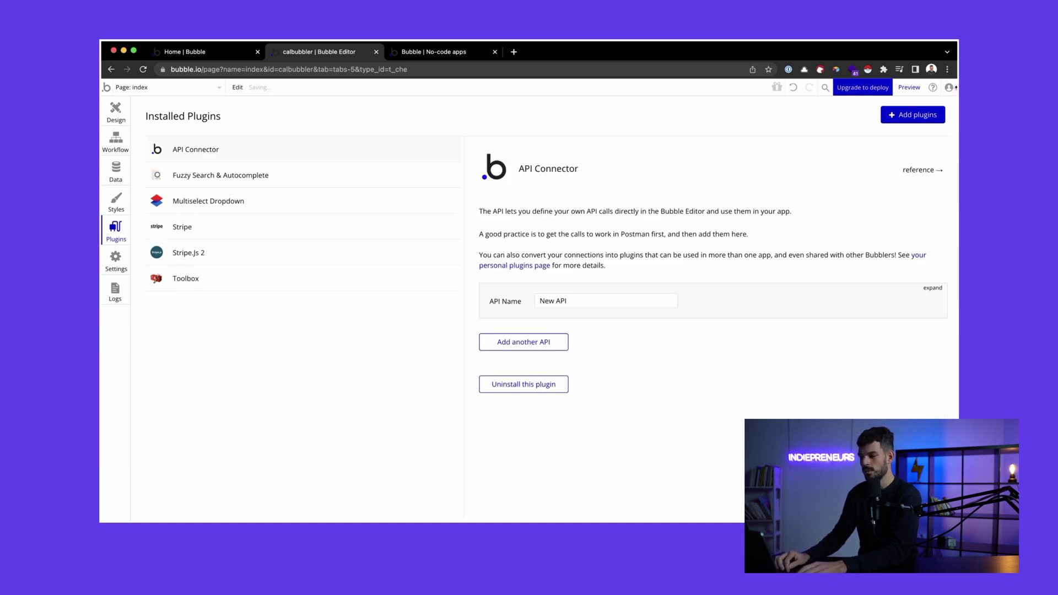
pyautogui.click(919, 117)
pyautogui.write('rela')
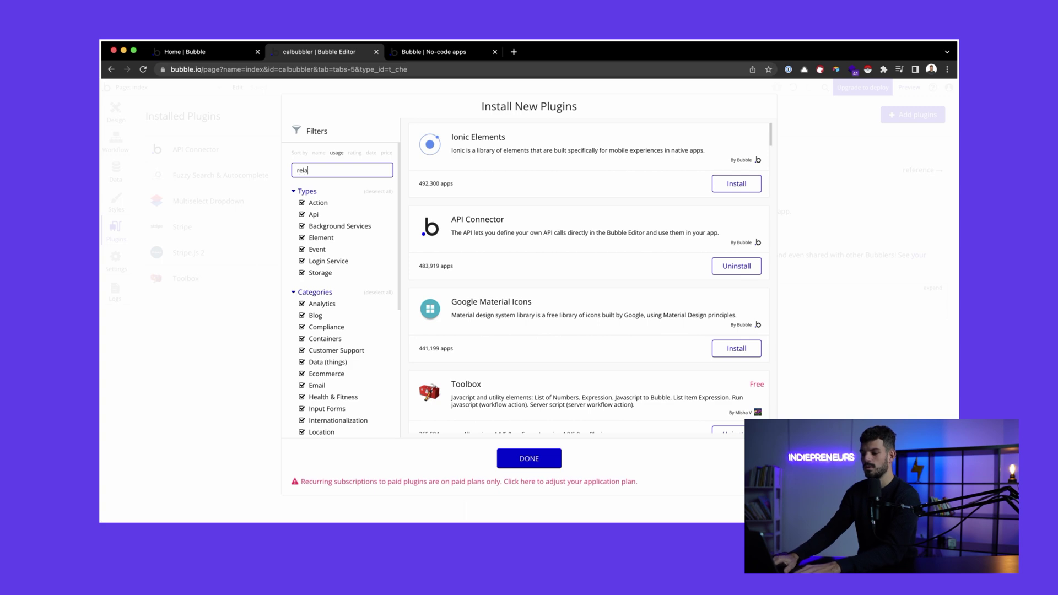
pyautogui.write('tive')
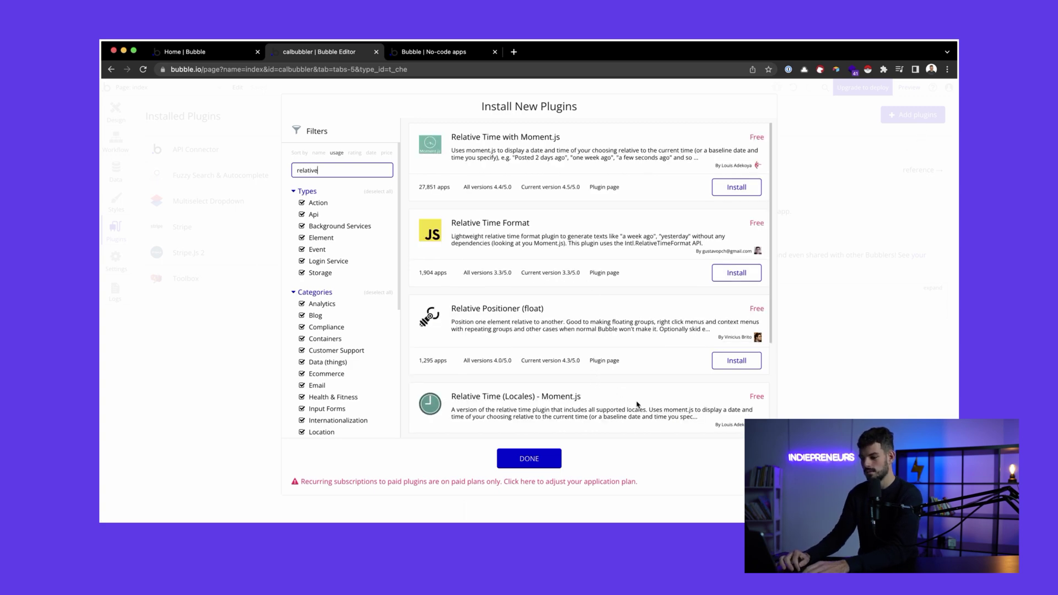
pyautogui.scroll(-2, 724, 413)
pyautogui.click(724, 413)
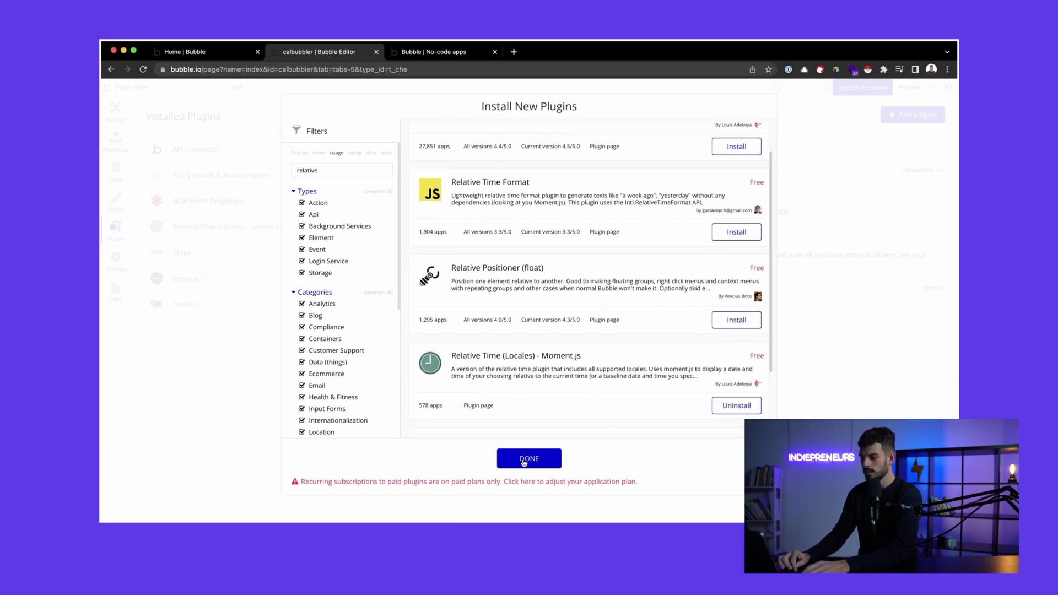
pyautogui.click(523, 463)
# - Add a Locale Relative Time element to the "Le 5 janvier sera dans" row and order it after the placeholder text
pyautogui.click(117, 112)
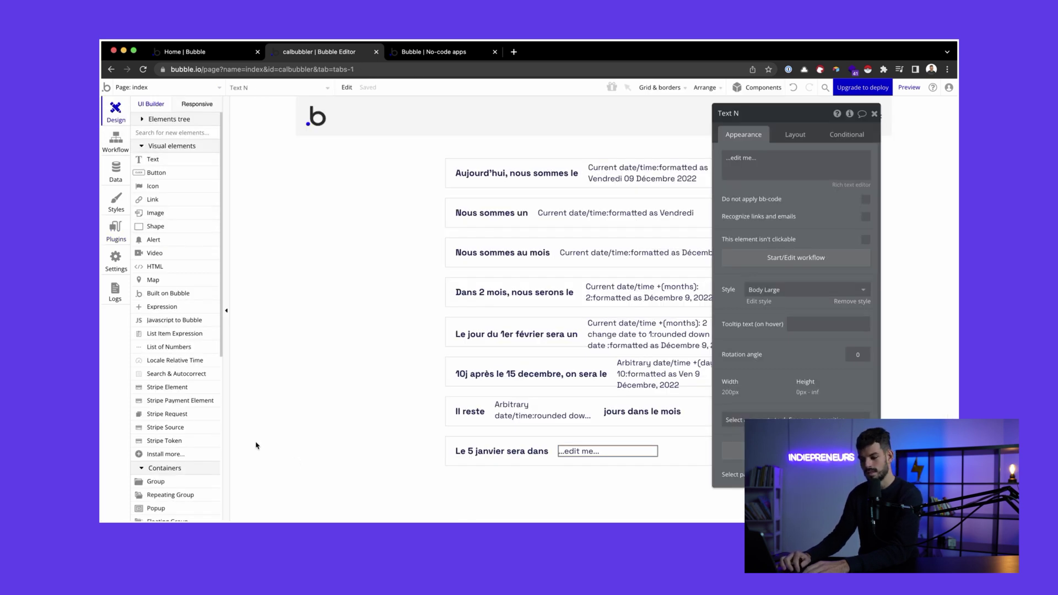
pyautogui.scroll(-2, 165, 447)
pyautogui.scroll(-5, 181, 373)
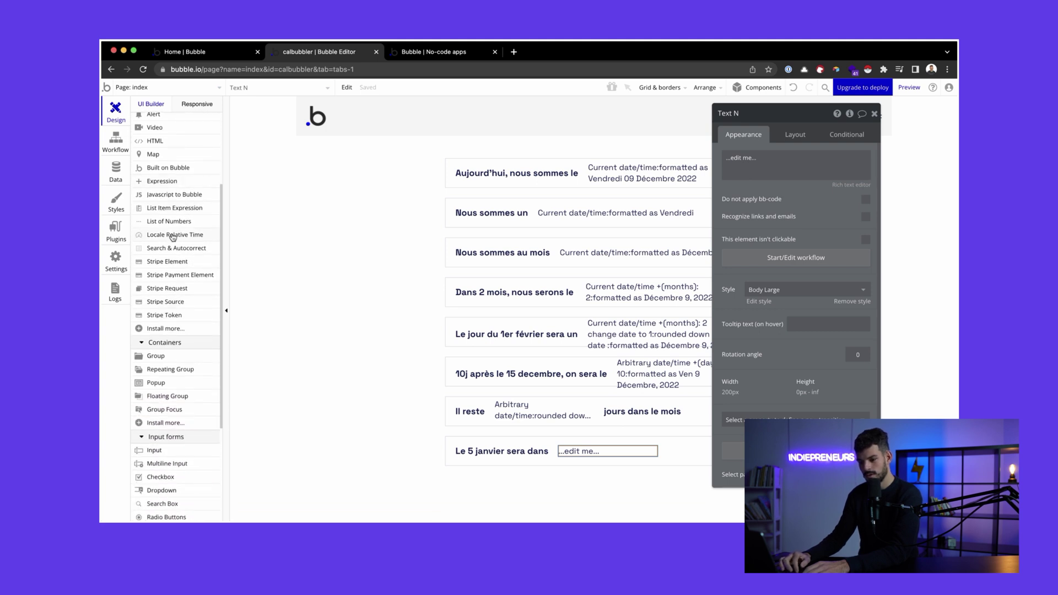
pyautogui.moveTo(174, 236); pyautogui.dragTo(558, 461)
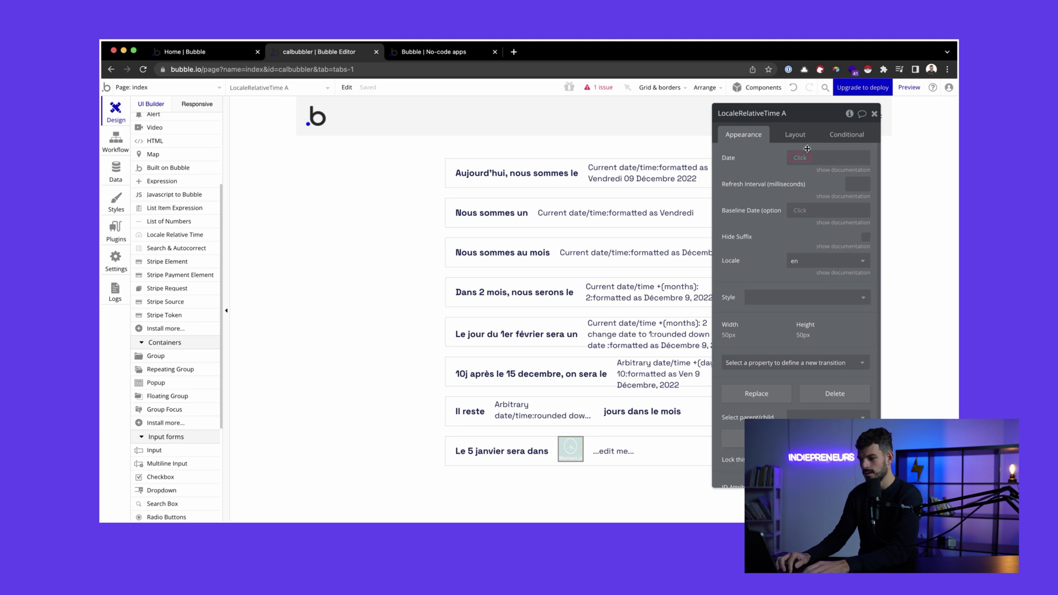
pyautogui.click(795, 134)
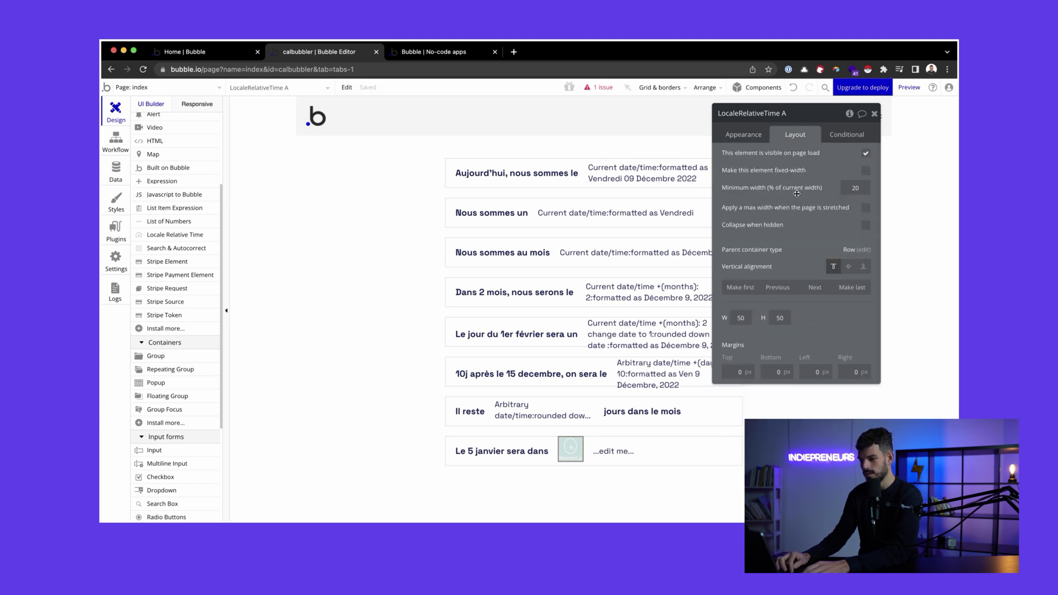
pyautogui.click(814, 287)
# - Set the Locale Relative Time element's date to an arbitrary date/time of "5 janvier"
pyautogui.click(757, 136)
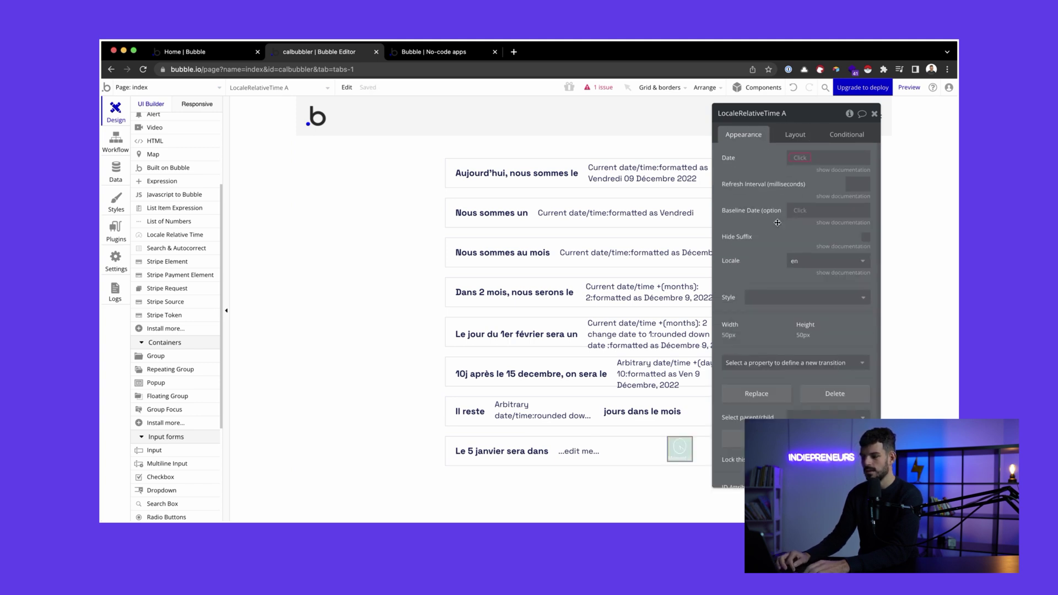
pyautogui.click(803, 157)
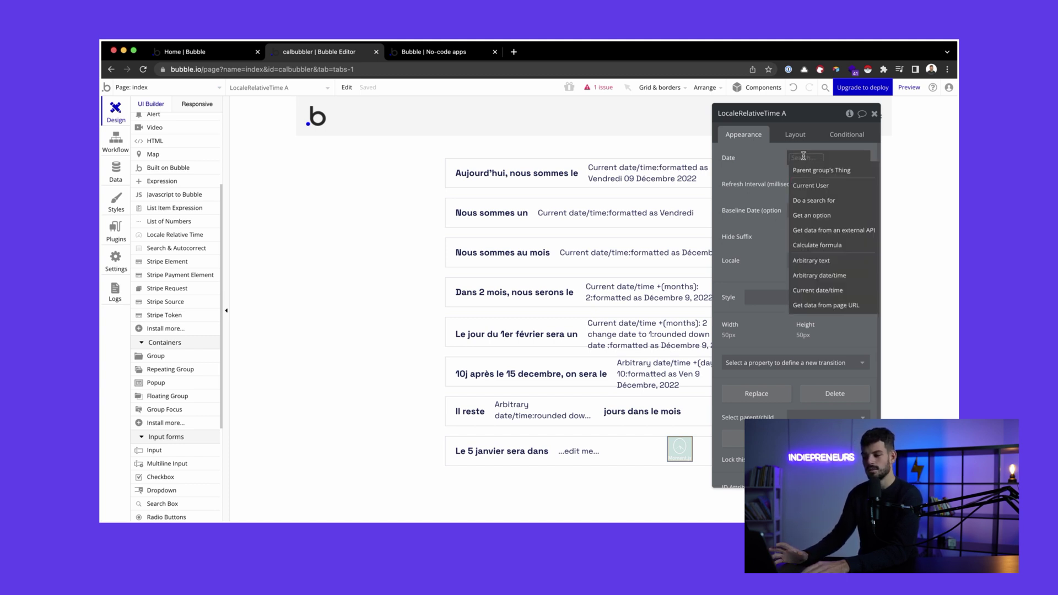
pyautogui.write('arbi')
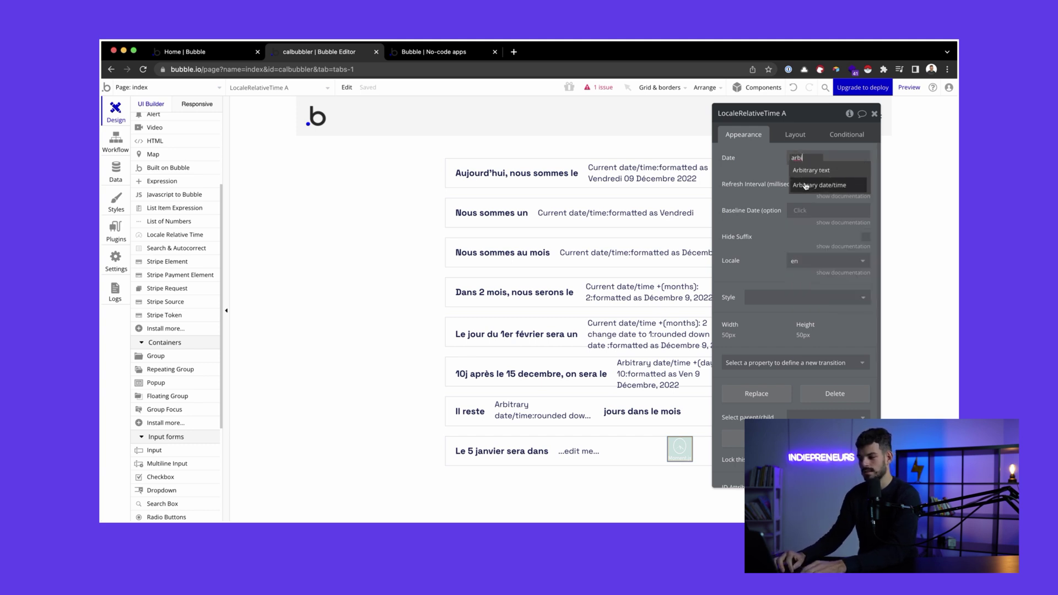
pyautogui.click(806, 185)
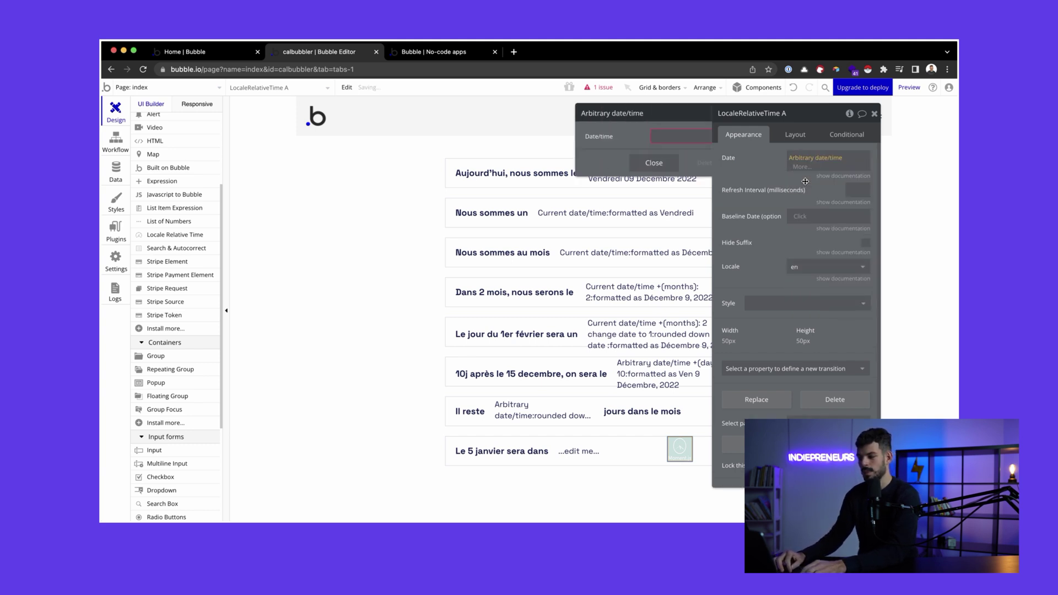
pyautogui.click(667, 138)
pyautogui.write('5')
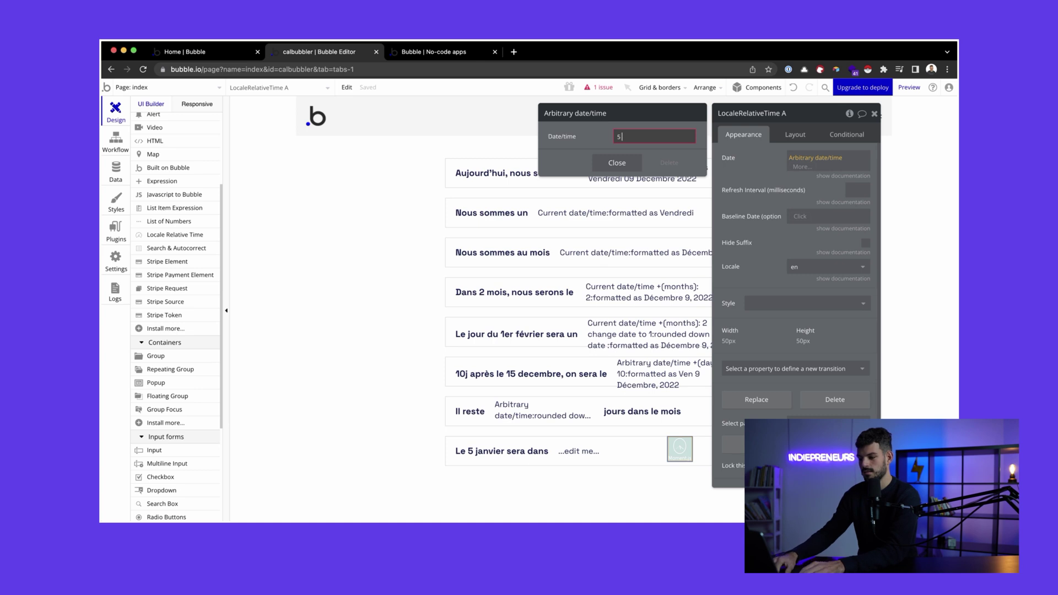
pyautogui.write(' janvi')
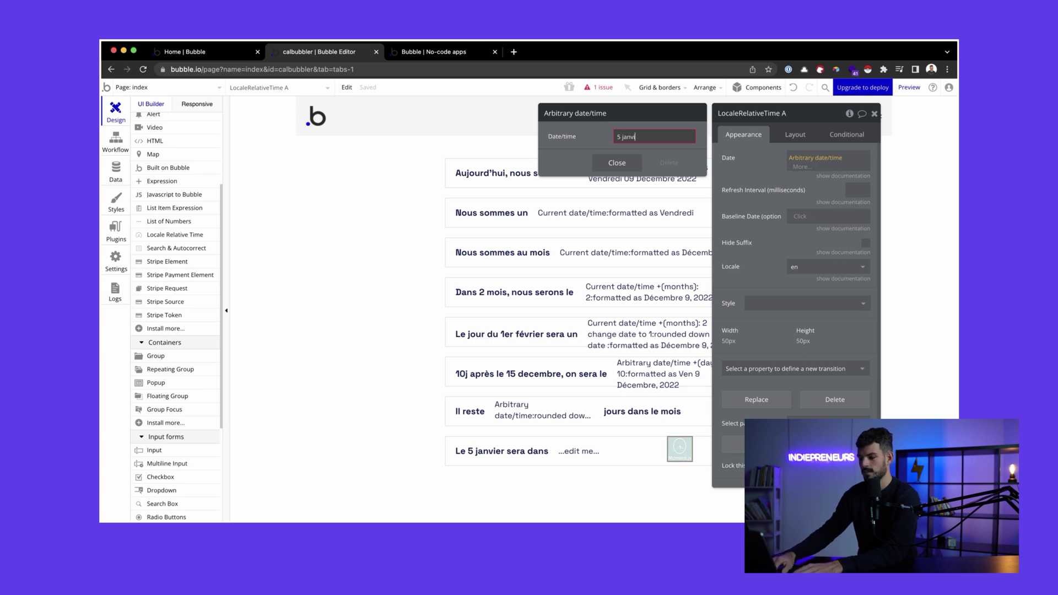
pyautogui.write('er')
pyautogui.click(616, 163)
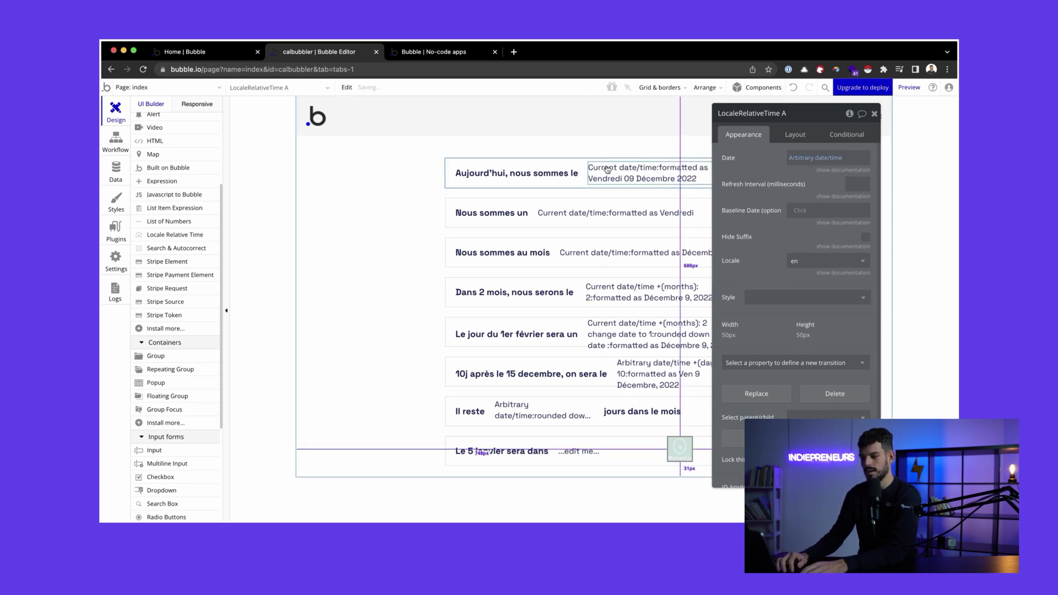
# - Set the Locale Relative Time element's locale to fr
pyautogui.click(793, 261)
pyautogui.write('fr')
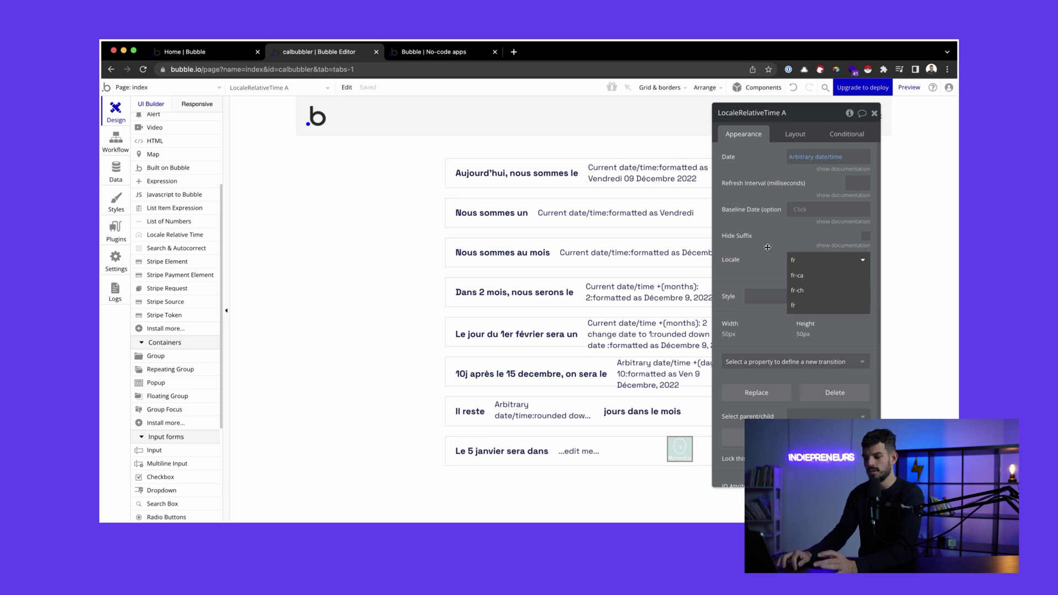
pyautogui.click(796, 305)
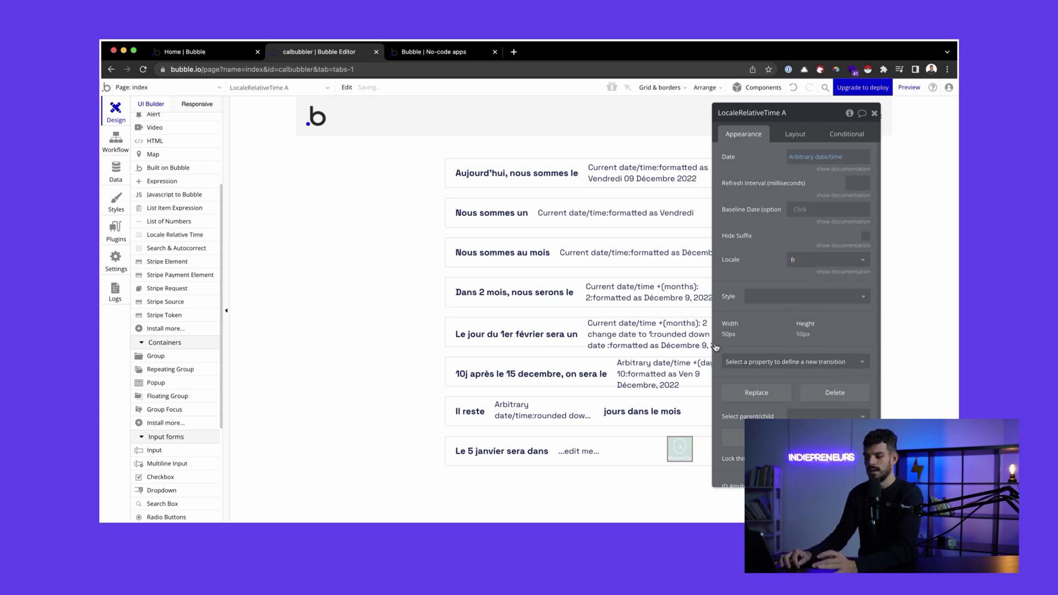
# - Replace the "...edit me..." placeholder with LocaleRelativeTime A's current value and check the "Le 5 janvier sera dans" row in the page preview
pyautogui.click(590, 450)
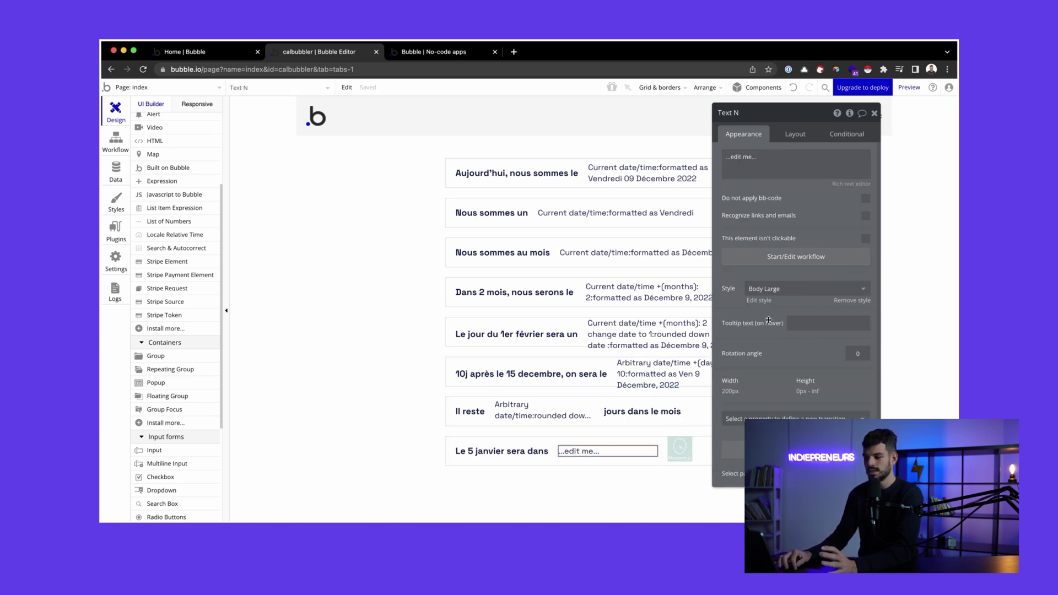
pyautogui.click(816, 162)
pyautogui.press('BackSpace')
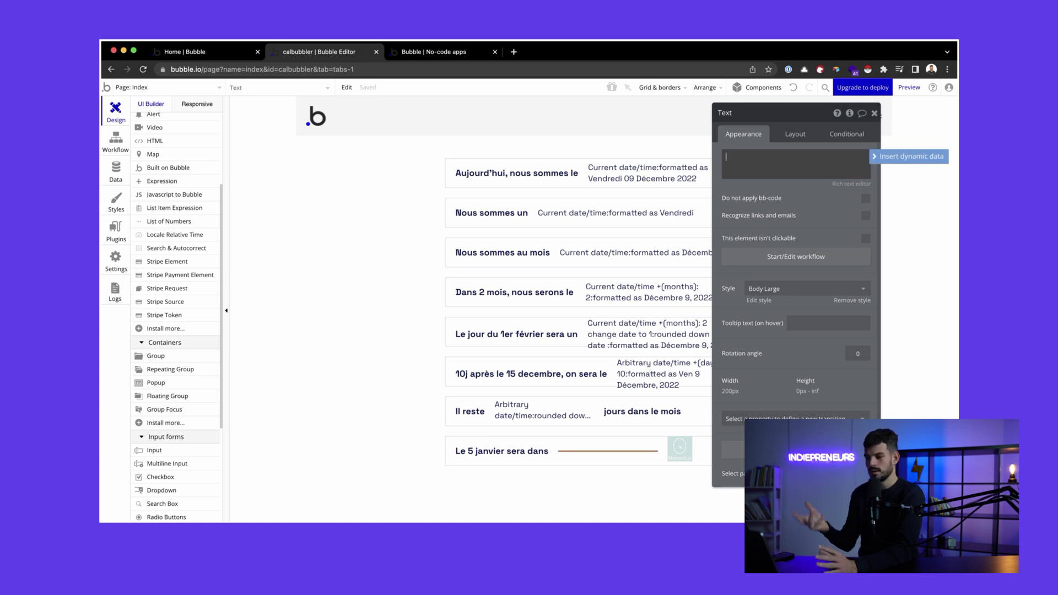
pyautogui.click(908, 155)
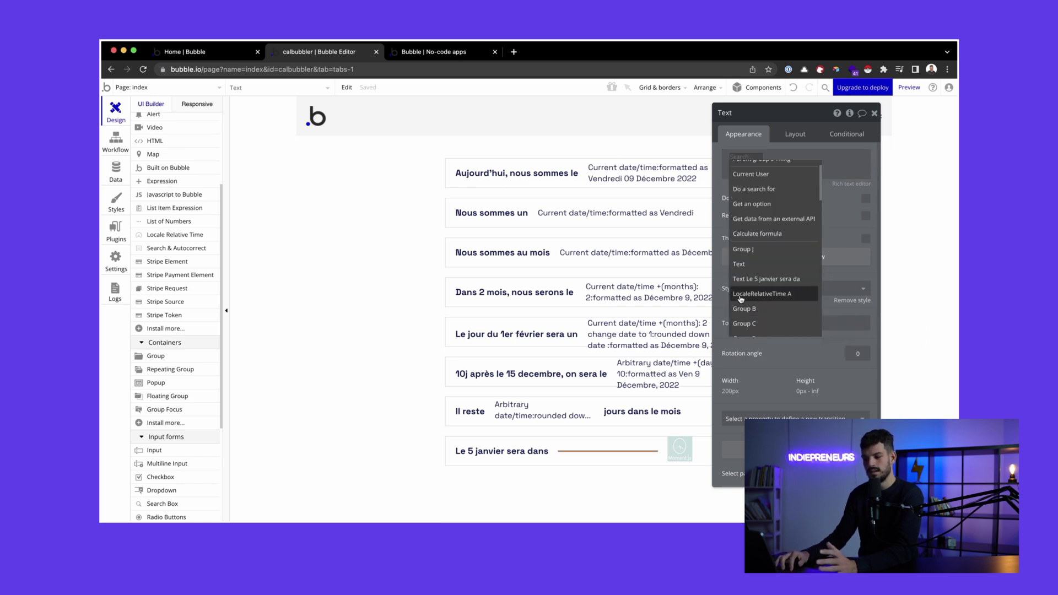
pyautogui.click(770, 294)
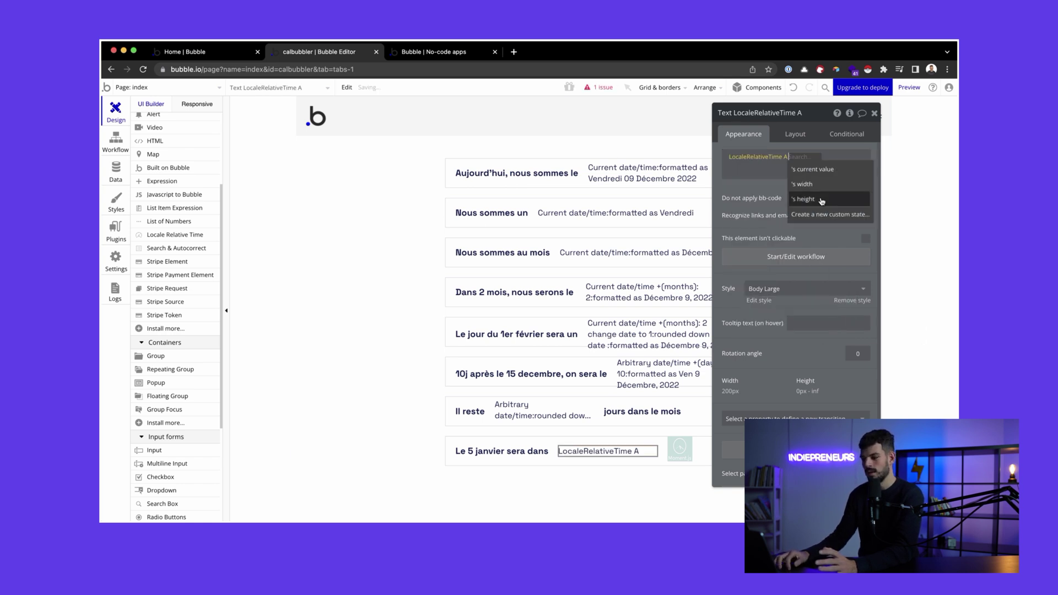
pyautogui.click(816, 170)
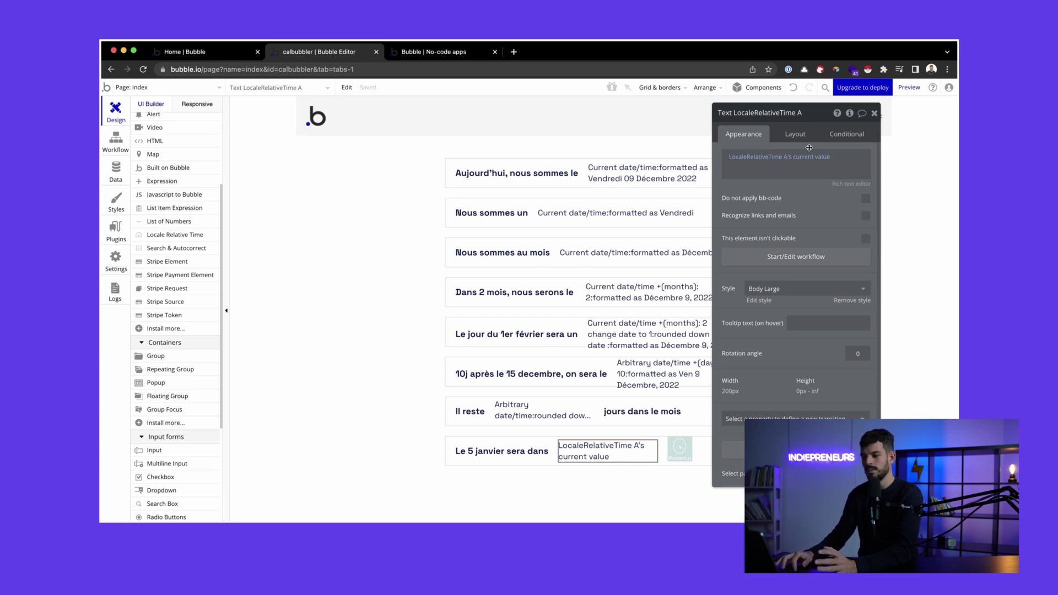
pyautogui.click(908, 87)
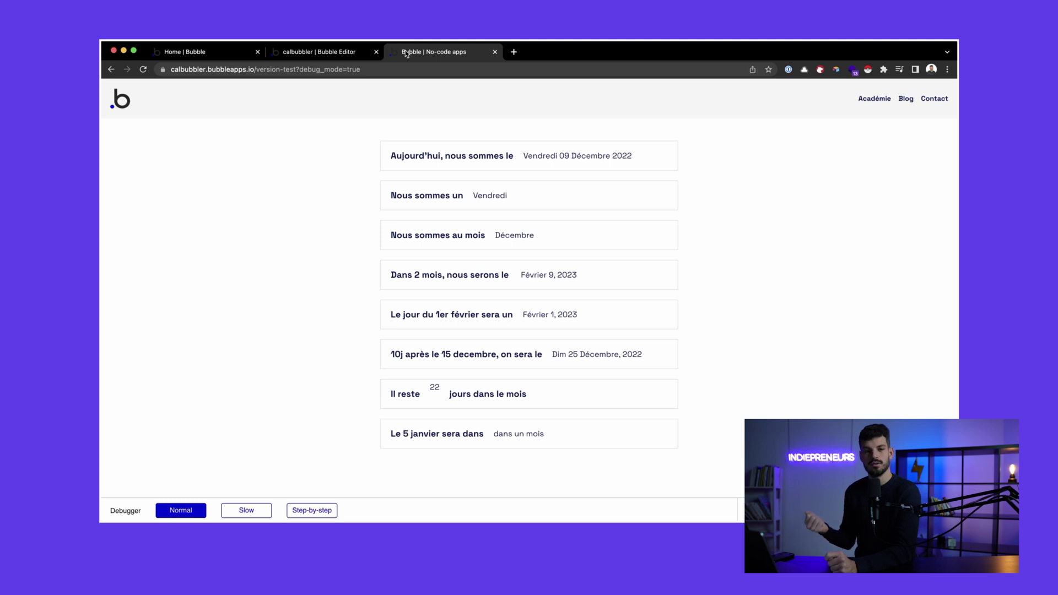
pyautogui.hotkey('ctrl', 'shift', 'Tab')
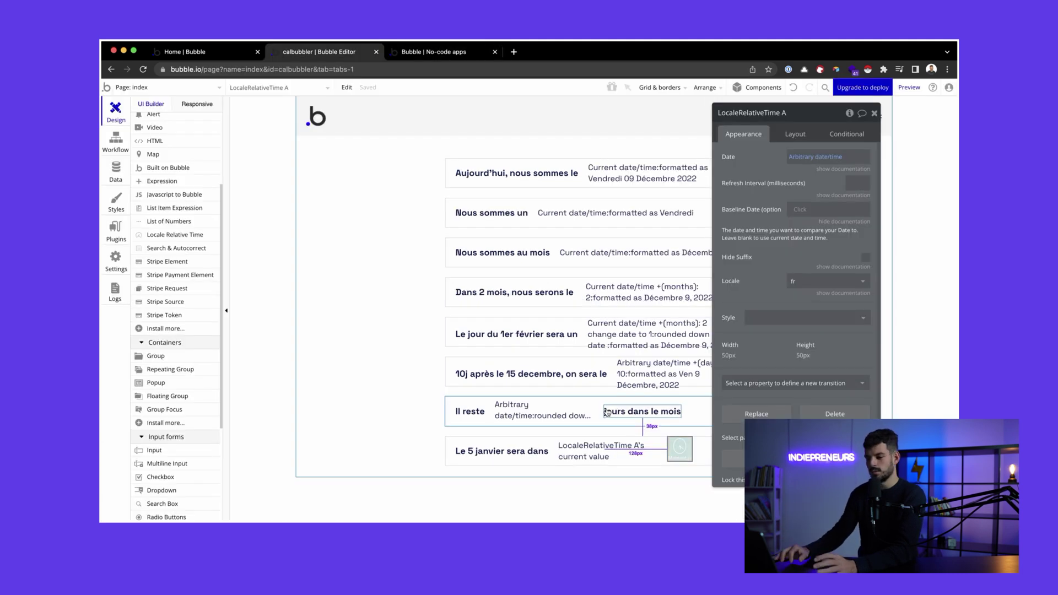
# - Change the last row's label to "Le 15 décembre sera dans"
pyautogui.click(498, 451)
pyautogui.click(736, 157)
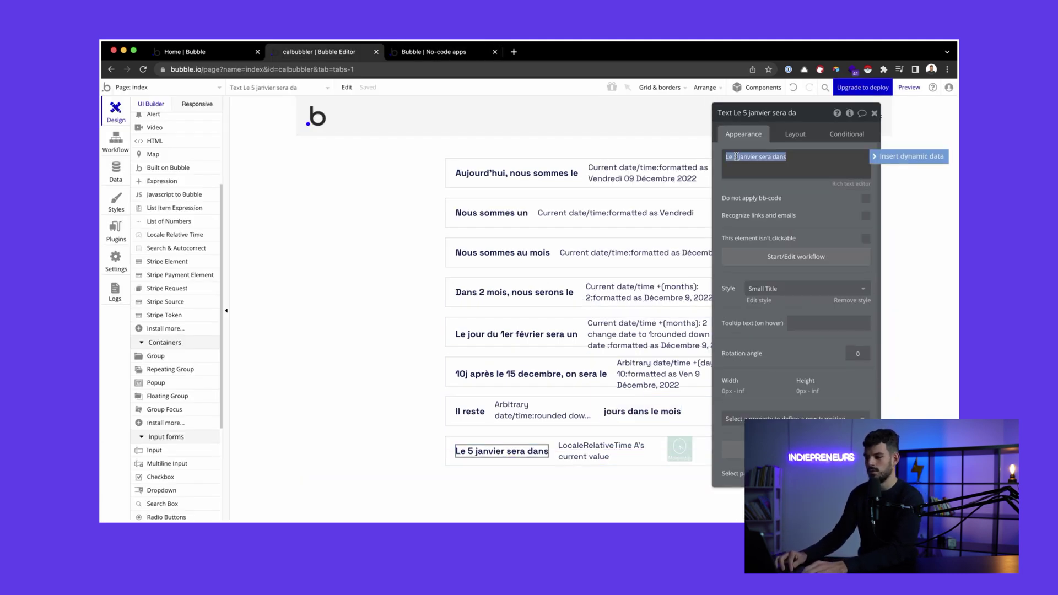
pyautogui.press('BackSpace')
pyautogui.write('15')
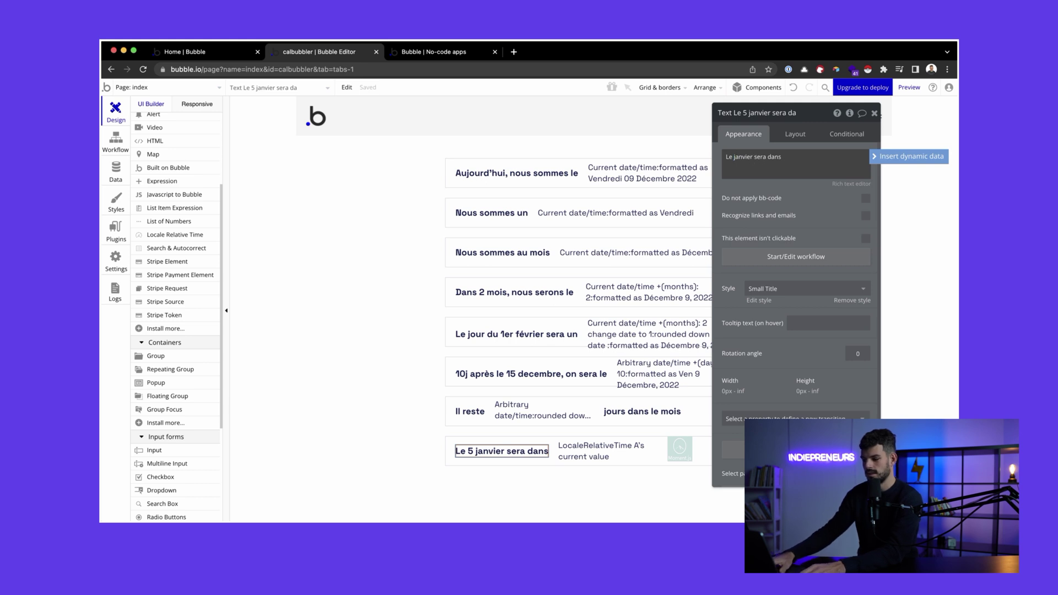
pyautogui.doubleClick(749, 157)
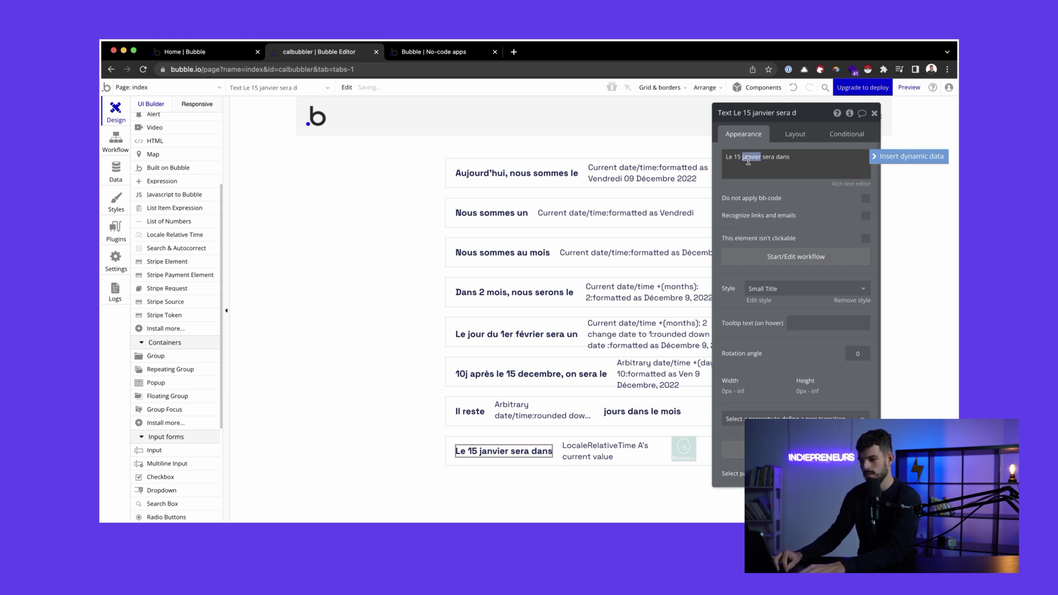
pyautogui.write('décembre')
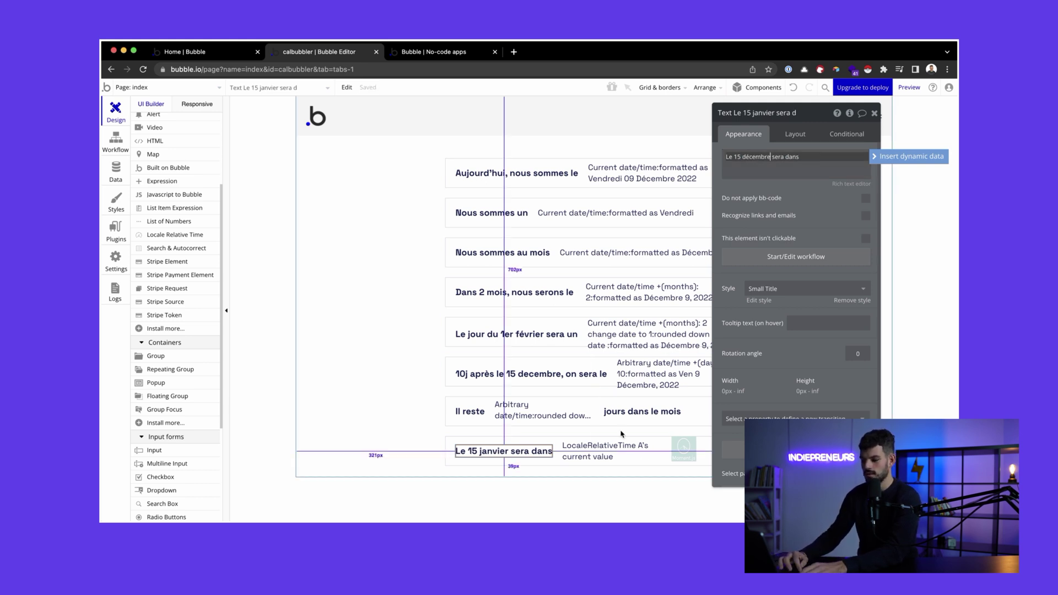
pyautogui.click(617, 451)
# - Set the Locale Relative Time element's arbitrary date to "15 decembre" and check the last row in the page preview
pyautogui.click(698, 447)
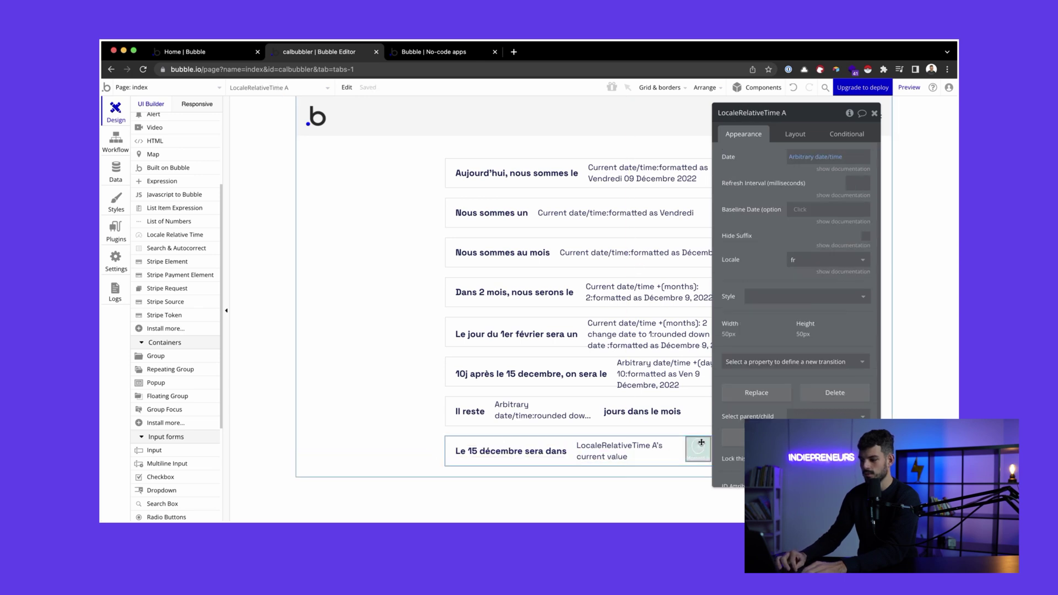
pyautogui.click(815, 157)
pyautogui.tripleClick(655, 138)
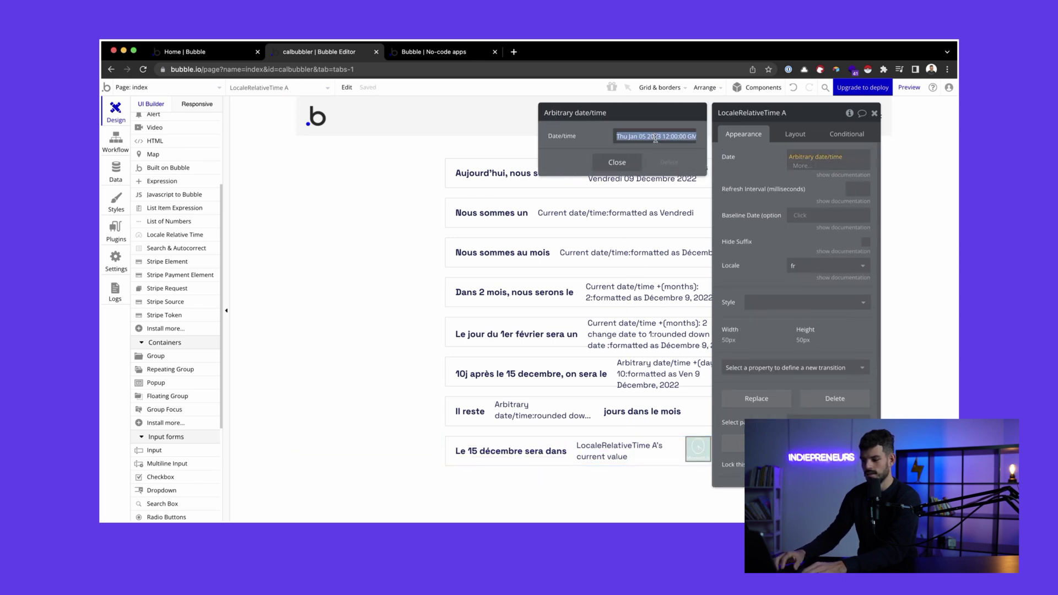
pyautogui.write('15 decembre')
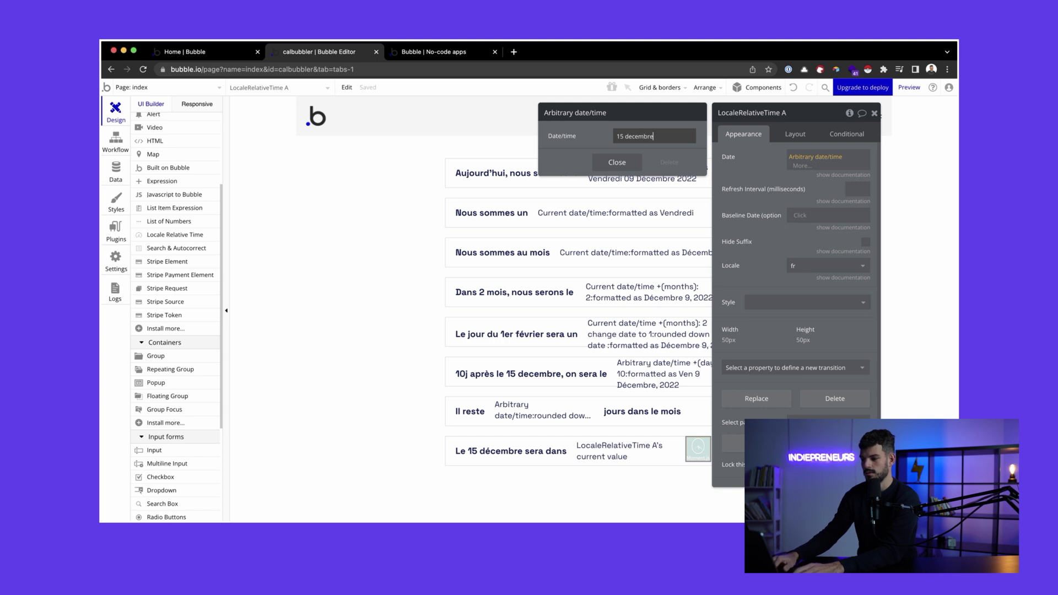
pyautogui.click(611, 162)
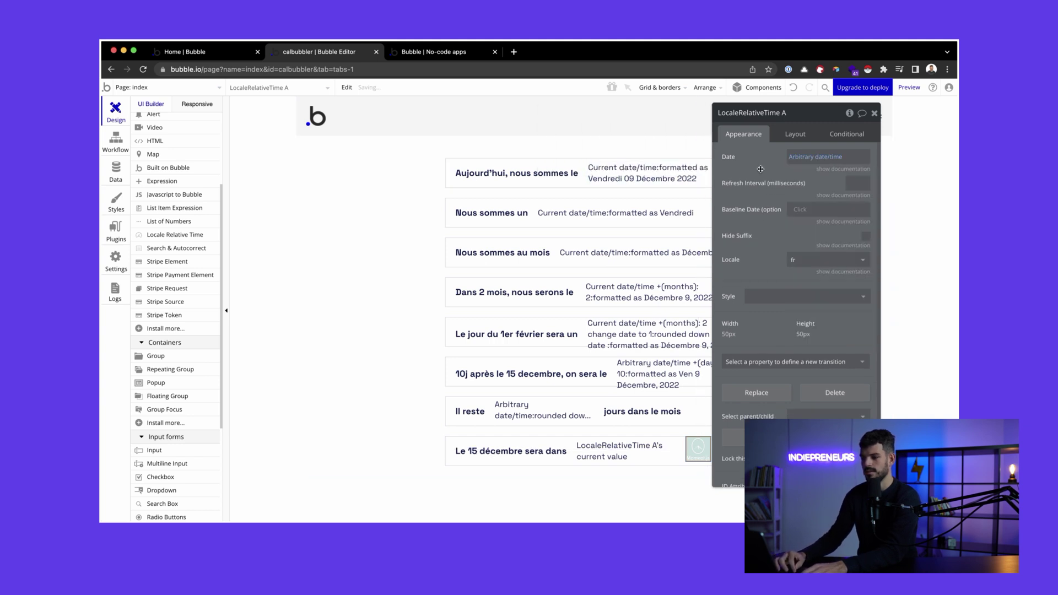
pyautogui.click(432, 52)
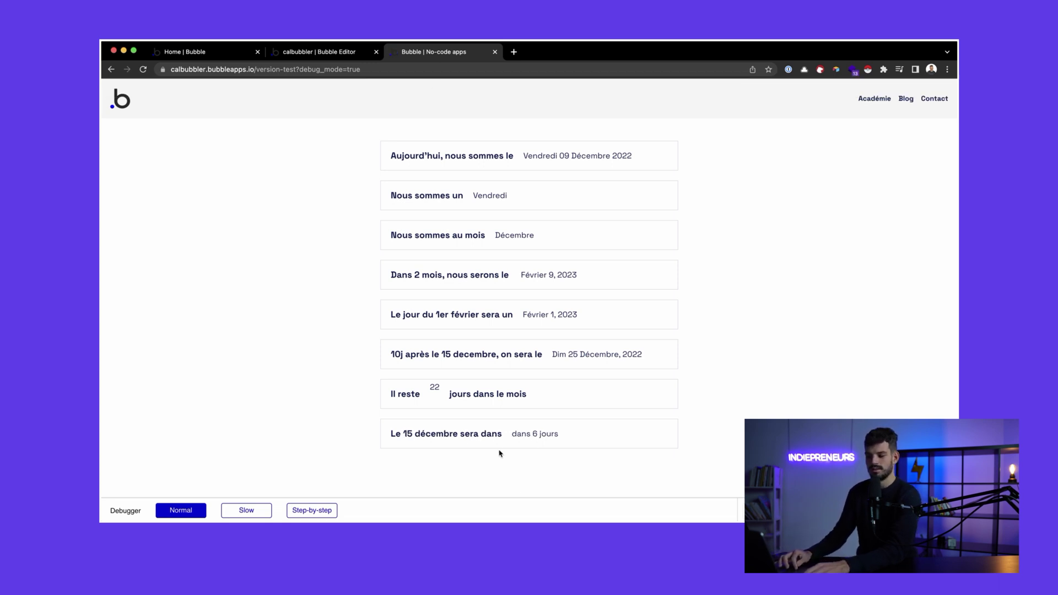
pyautogui.click(339, 52)
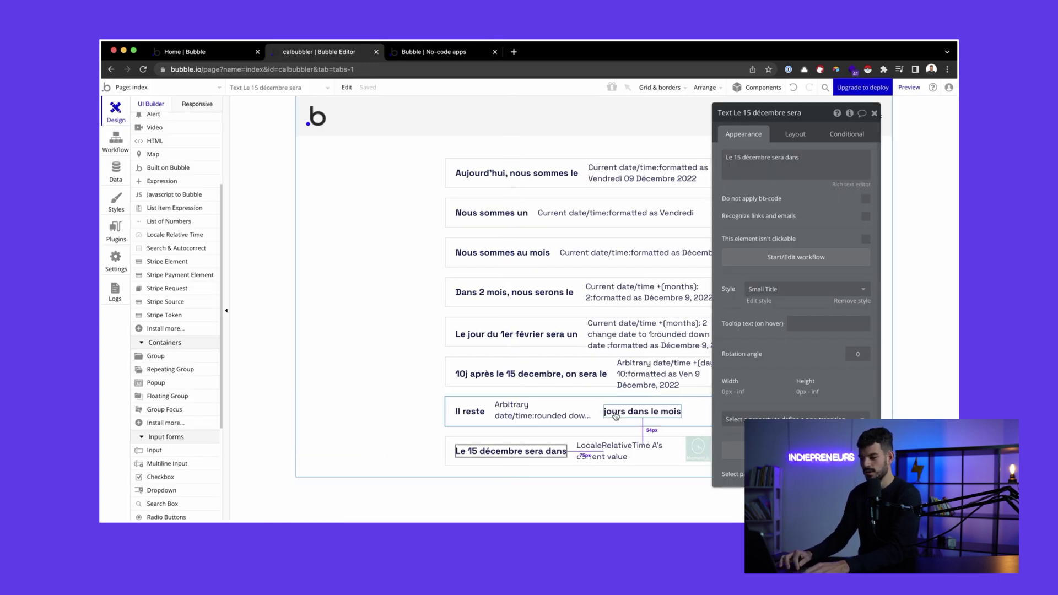
pyautogui.click(406, 53)
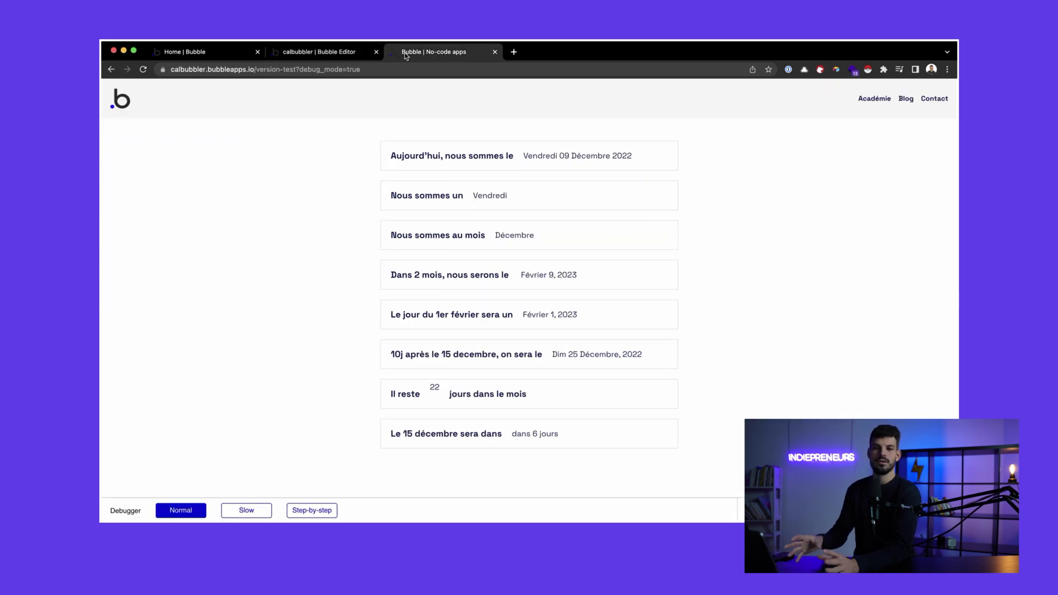